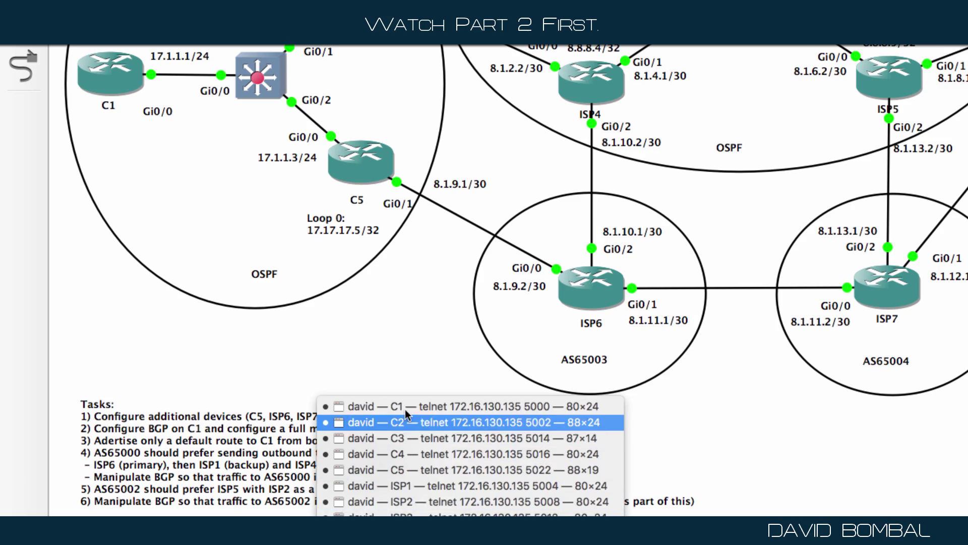
- Switch to router C1's telnet console window from the Terminal window list
left_click(449, 406)
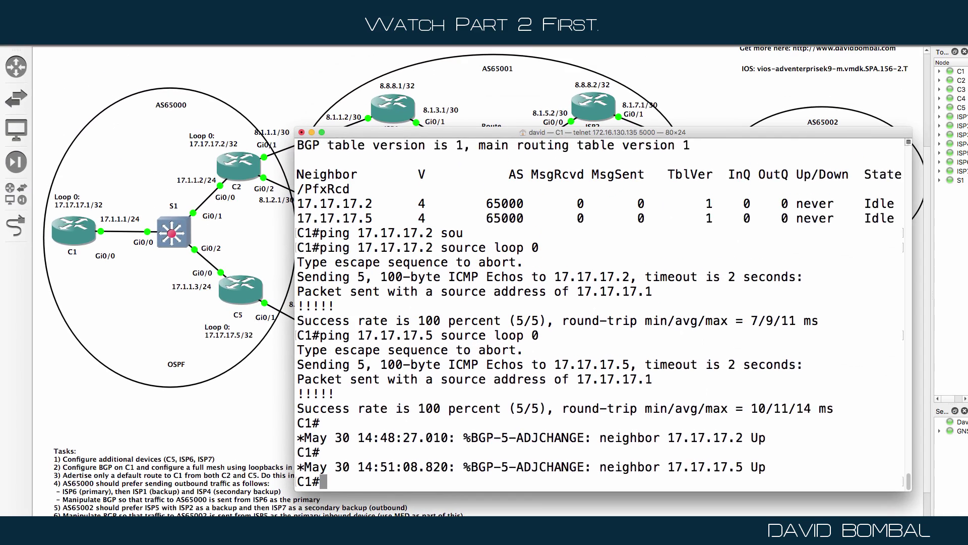
- Run 'sh ip bgp' on C1 and enlarge the console window to show more lines
key("Return")
key("Return")
type("sh ip bgp")
key("Return")
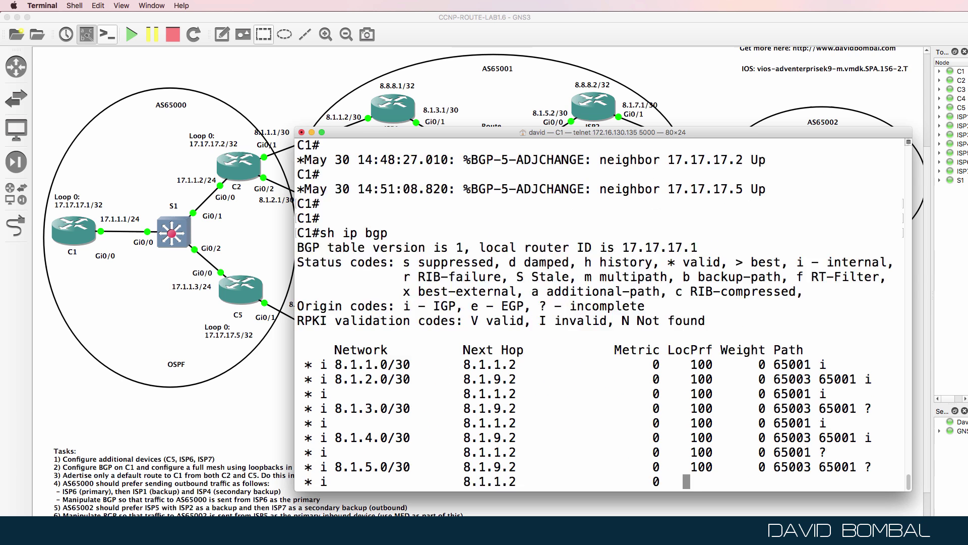
key("space")
key("space")
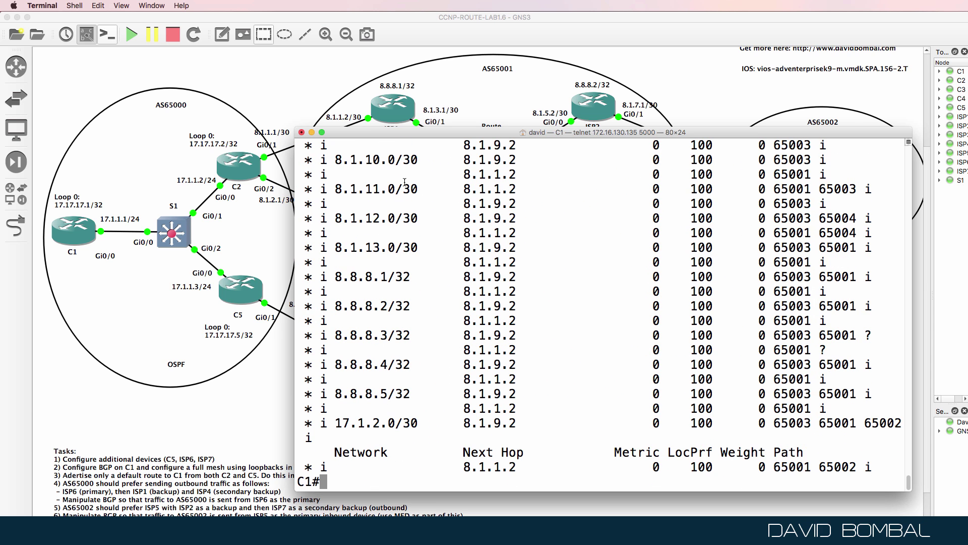
left_click_drag(471, 128, 470, 26)
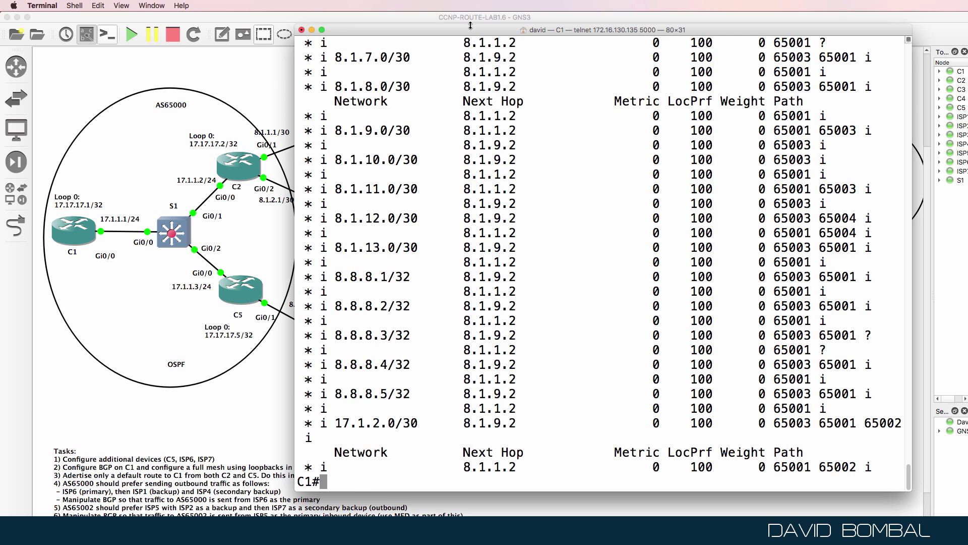
- Rerun 'sh ip bgp' on C1, highlight next hops 8.1.9.2 and 8.1.1.2, and return to GNS3
type("sh ip bgp")
key("Return")
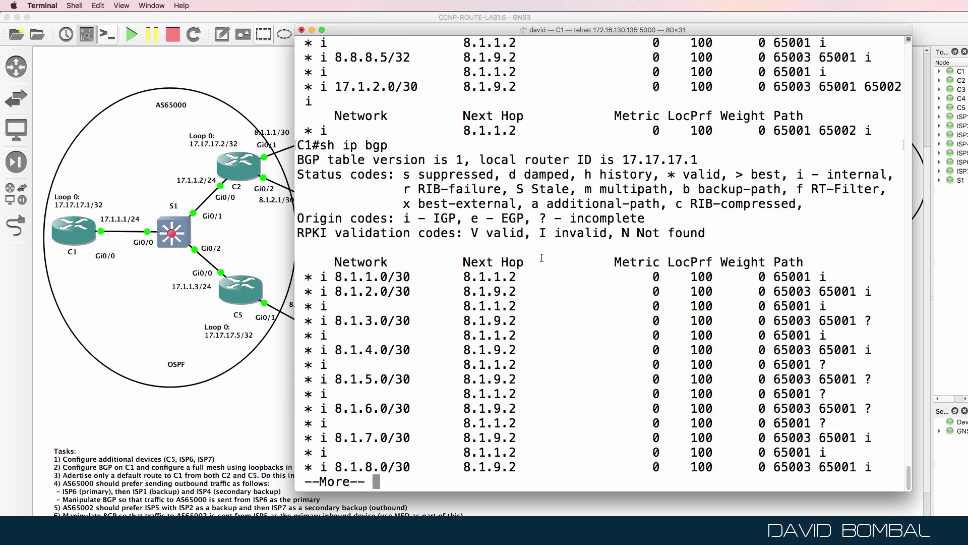
left_click_drag(457, 286, 525, 292)
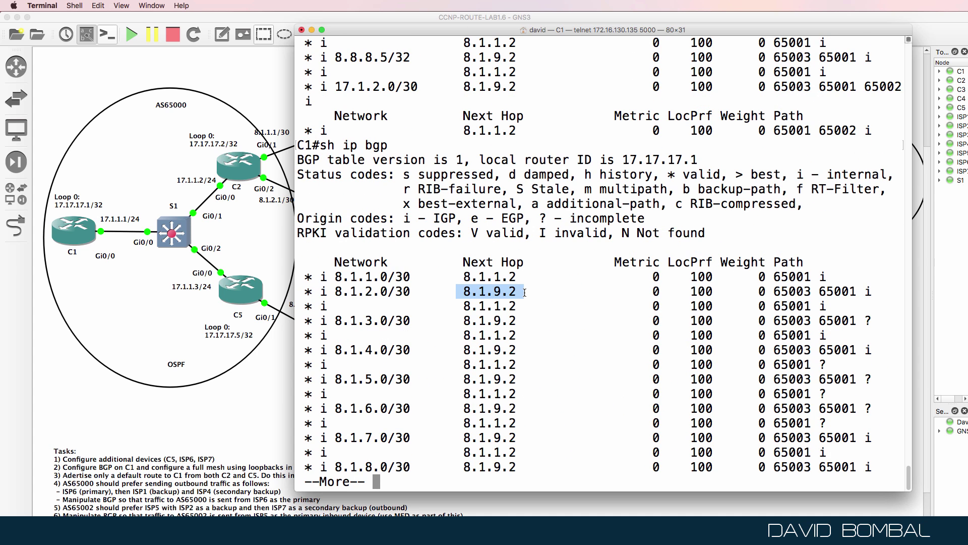
left_click_drag(449, 307, 544, 308)
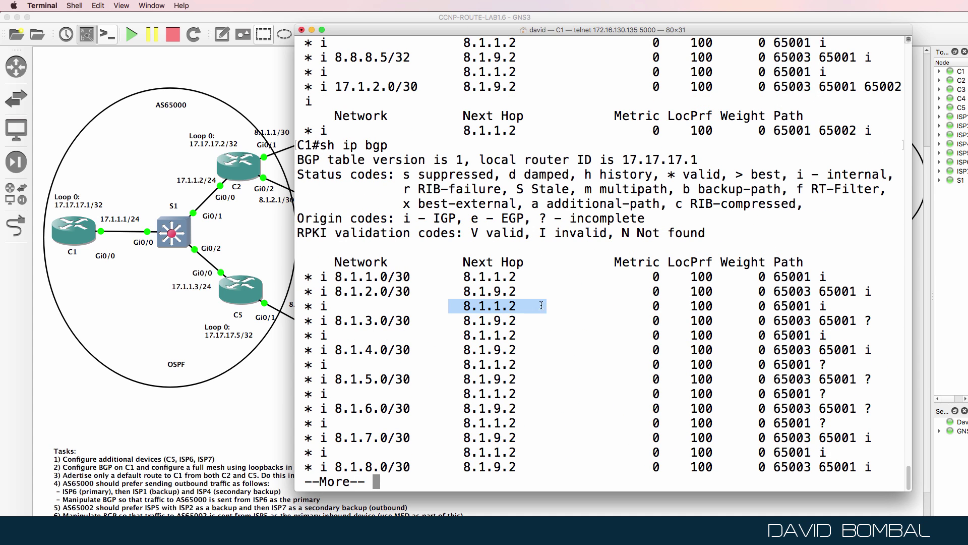
left_click(487, 20)
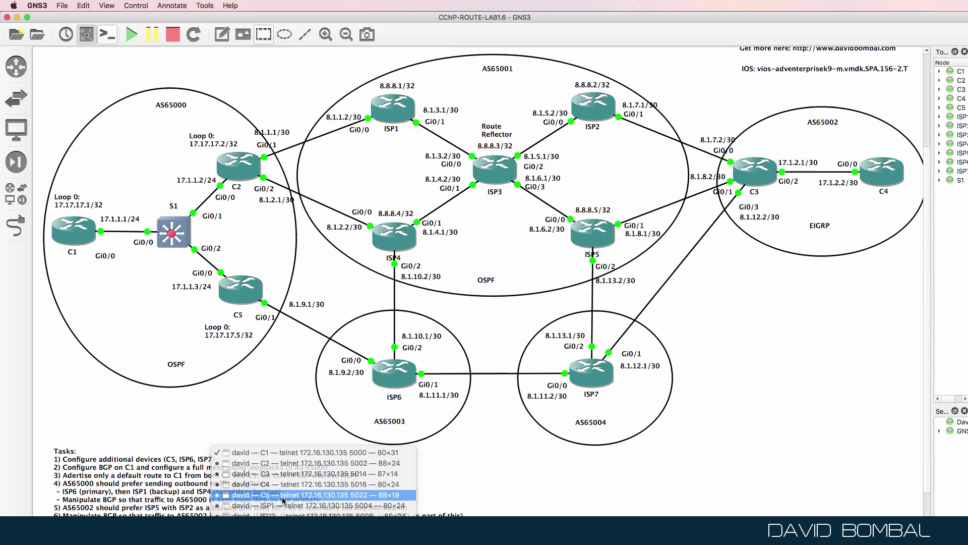
- On C5, display the BGP section of the running configuration with 'sh run | sec bgp'
left_click(312, 494)
left_click_drag(425, 303, 425, 259)
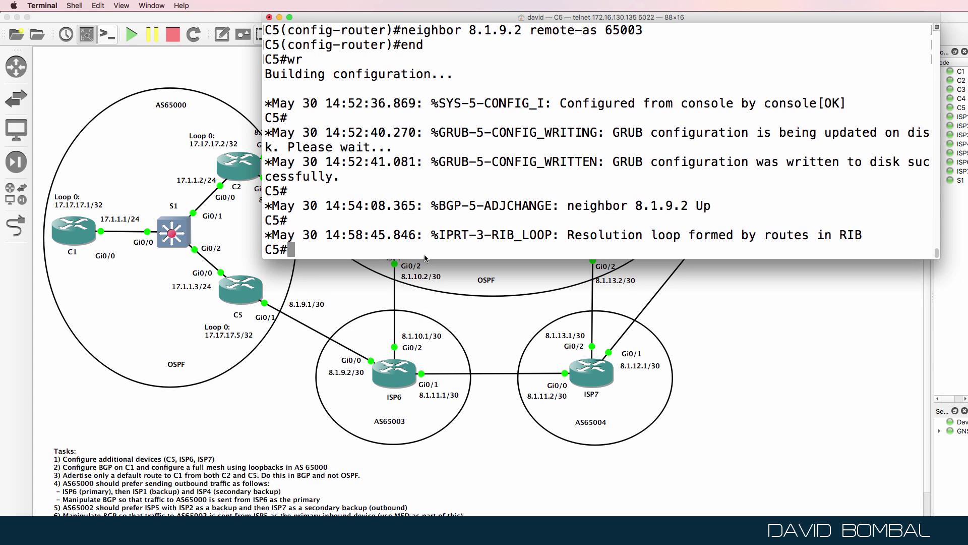
key("Return")
key("Return")
type("sh run | sec bgp")
key("Return")
- Under router bgp 65000 on C5, add network 17.1.1.0 mask 255.255.255.0
type("conf t")
key("Return")
type("router b")
key("BackSpace")
type("bgp 65000")
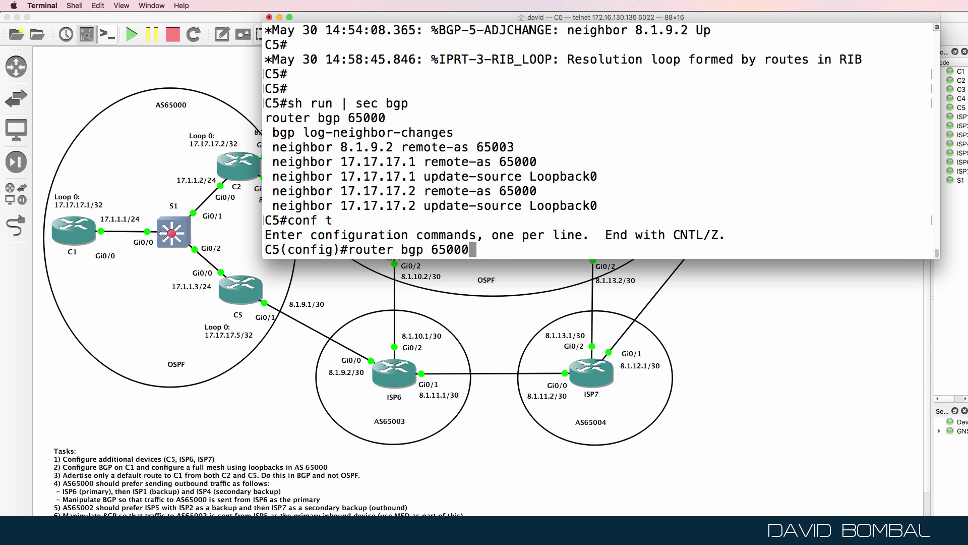
key("Return")
type("net")
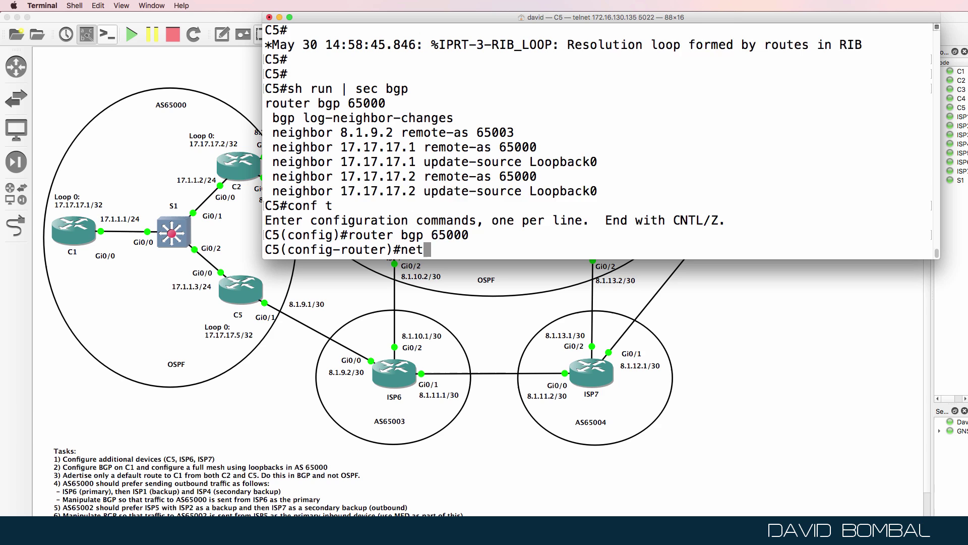
key("Tab")
type("17.1.1.0 ")
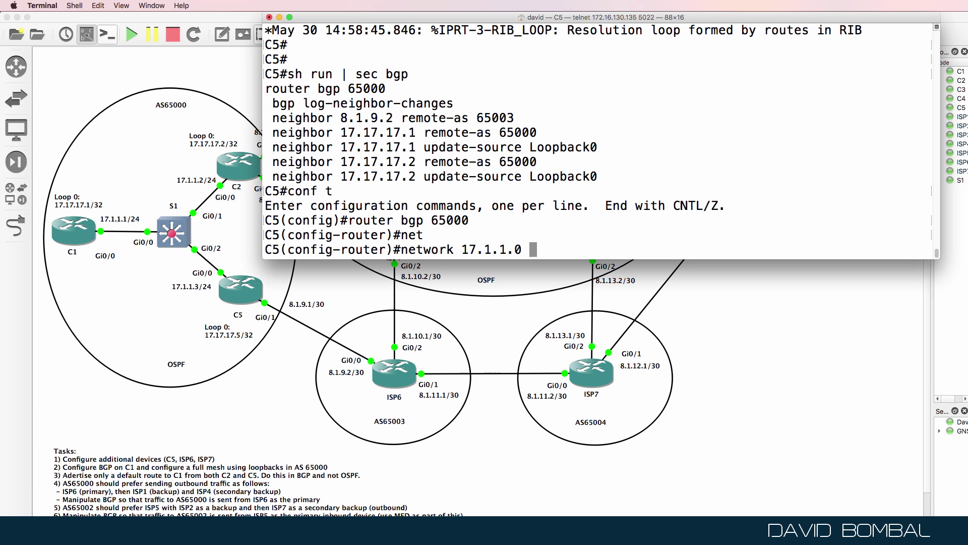
type("mask 255.255.255.0")
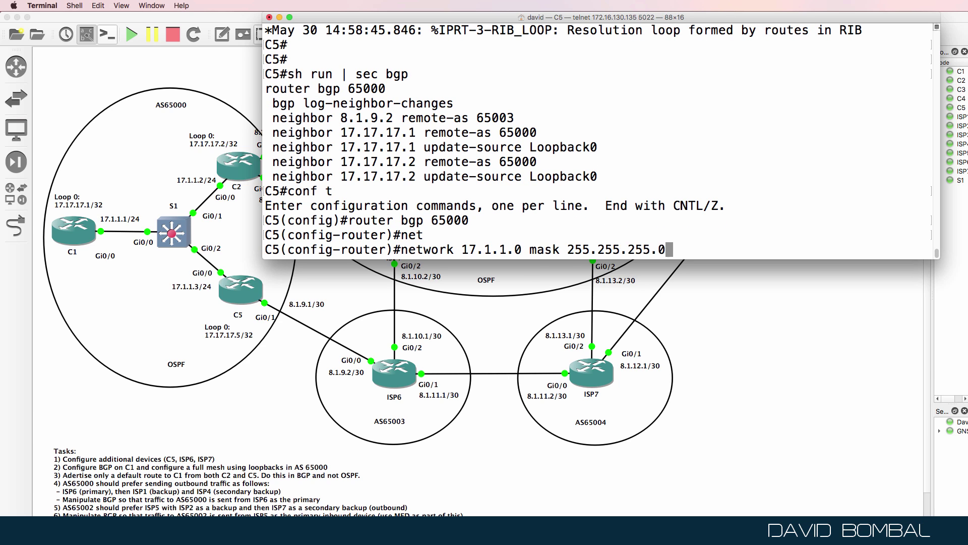
key("Return")
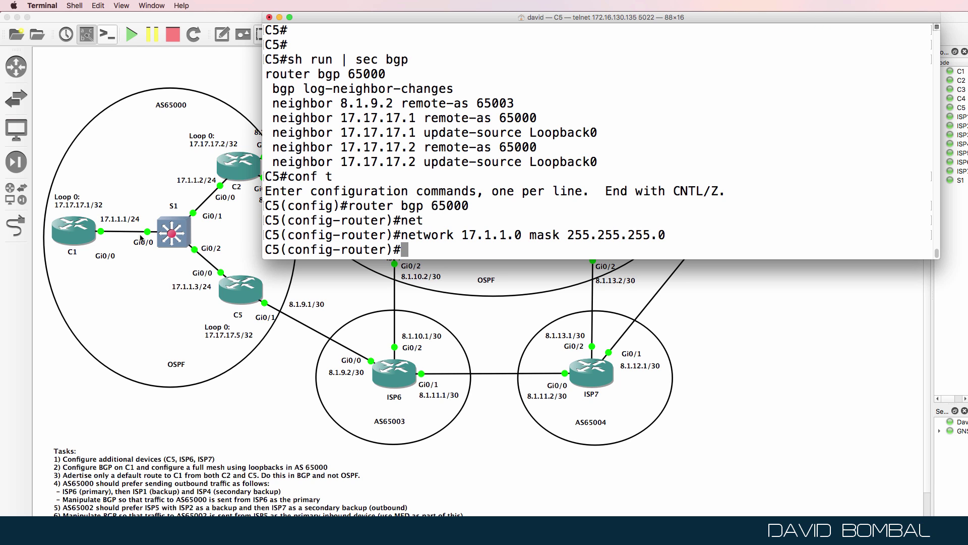
- Exit configuration mode and save C5's configuration with 'wr'
type("end")
key("Return")
type("wr")
key("Return")
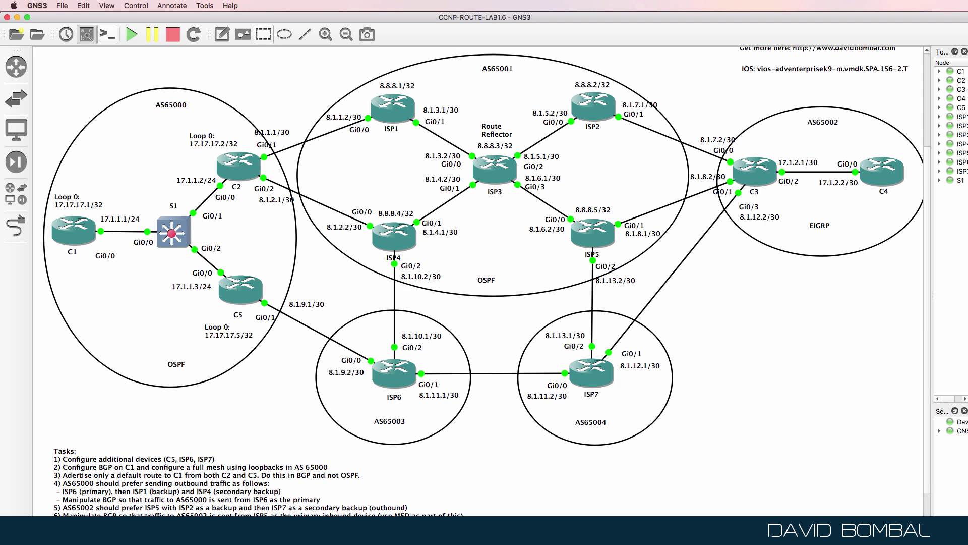
right_click(313, 529)
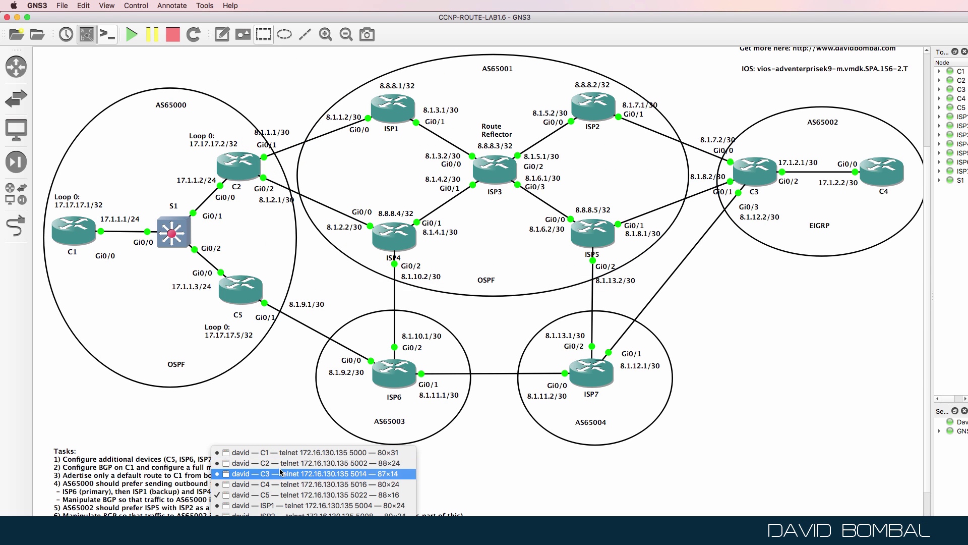
- Show C2's BGP configuration with 'sh run | sec bgp' and select its network 17.1.1.0 line
left_click(302, 463)
key("Return")
key("Return")
key("Return")
type("sh run ")
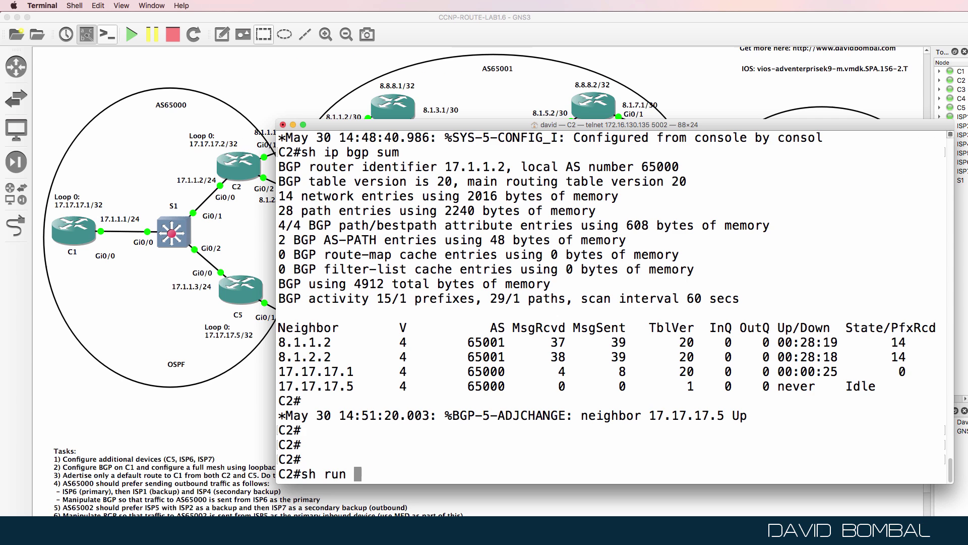
type("| sec bgp")
key("Return")
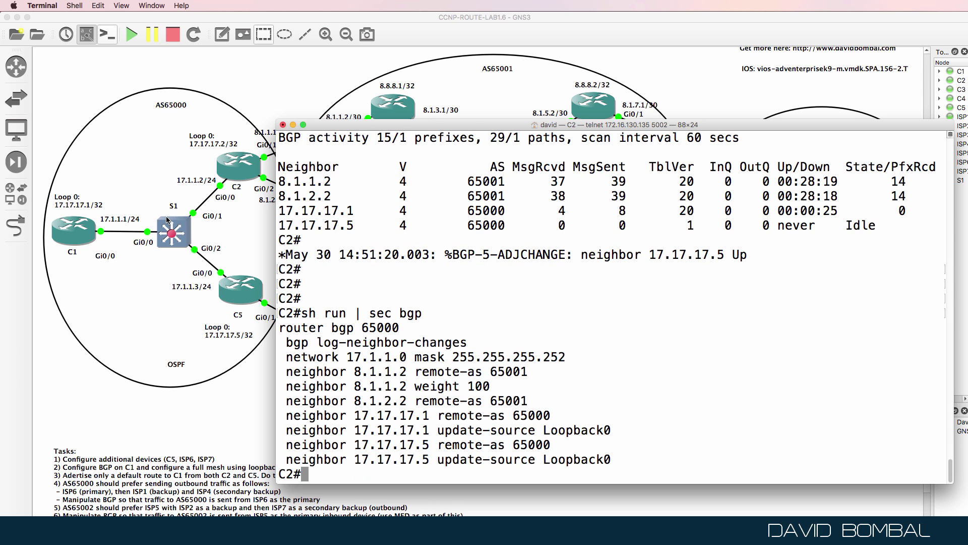
left_click_drag(569, 359, 257, 359)
- Under router bgp 65000 on C2, remove network 17.1.1.0 mask 255.255.255.252
type("conf t")
key("Return")
type("router bgp 65000")
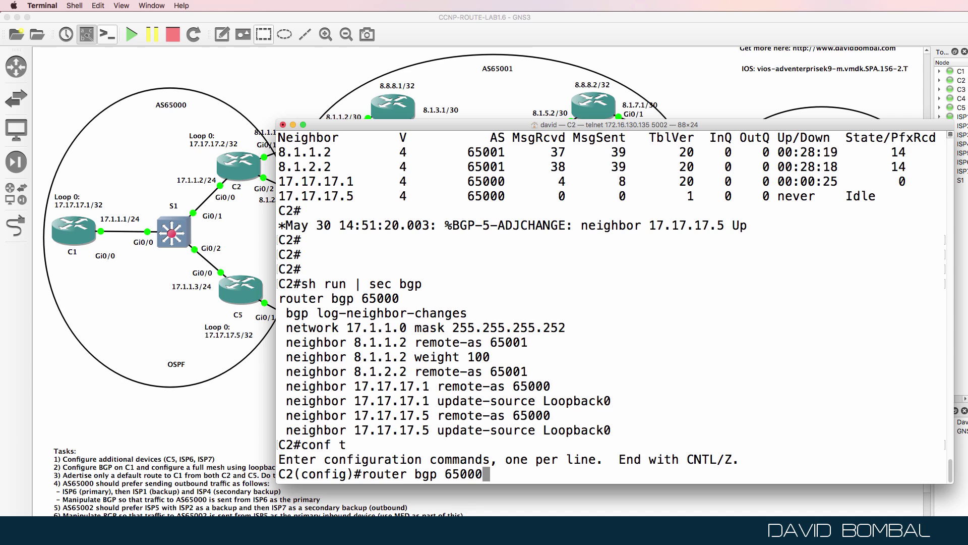
key("Return")
type("no")
left_click_drag(280, 309, 566, 313)
key("super+c")
key("super+v")
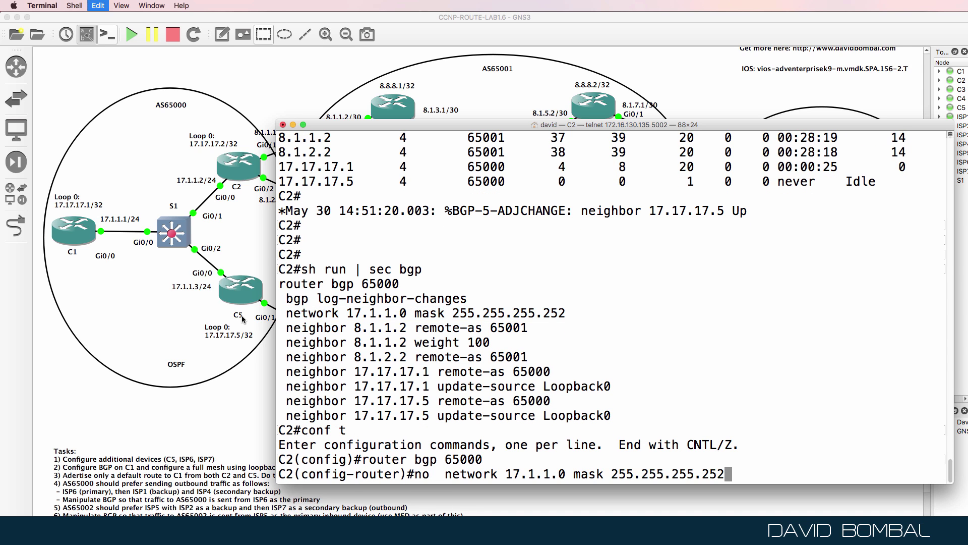
key("Return")
- Re-add network 17.1.1.0 on C2 with mask 255.255.255.0
key("Up")
key("BackSpace")
key("BackSpace")
key("BackSpace")
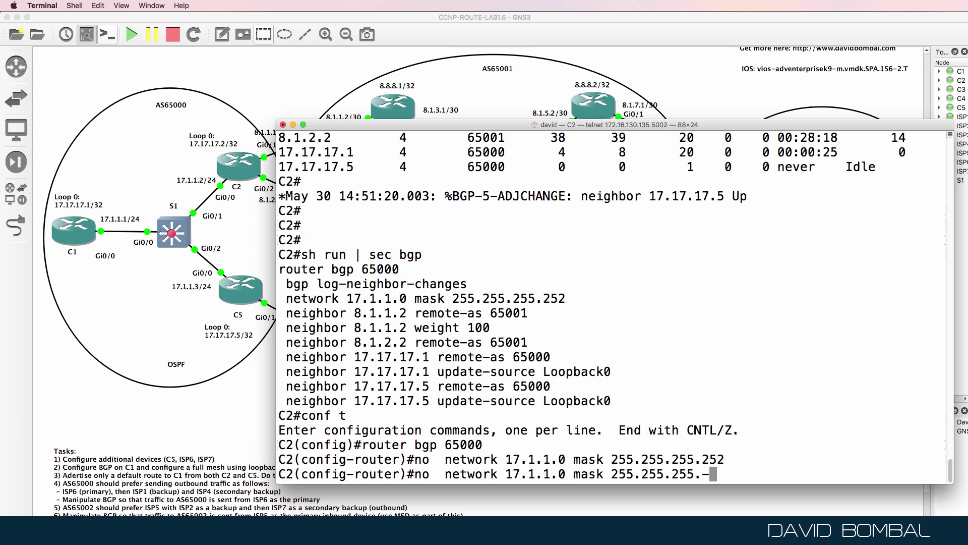
type("0")
key("ctrl+a")
key("Delete")
key("Delete")
key("Delete")
key("Delete")
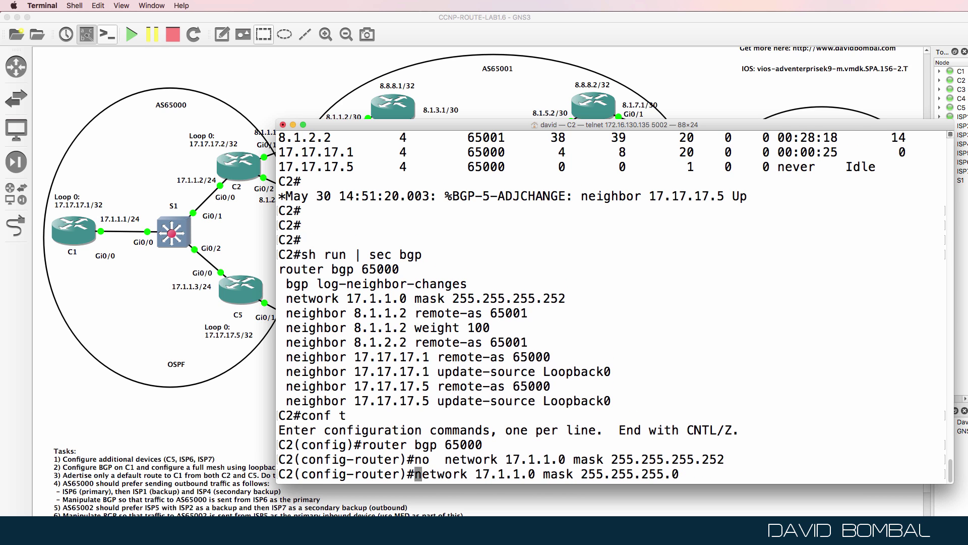
key("Return")
- Exit configuration mode, save C2's configuration with 'wr', and return to the topology
type("end")
key("Return")
type("wr")
key("Return")
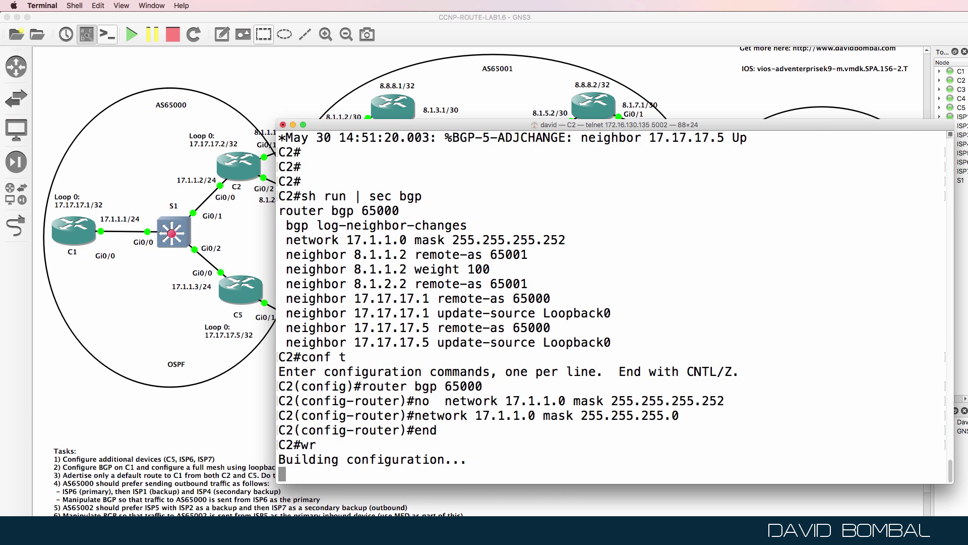
left_click(496, 16)
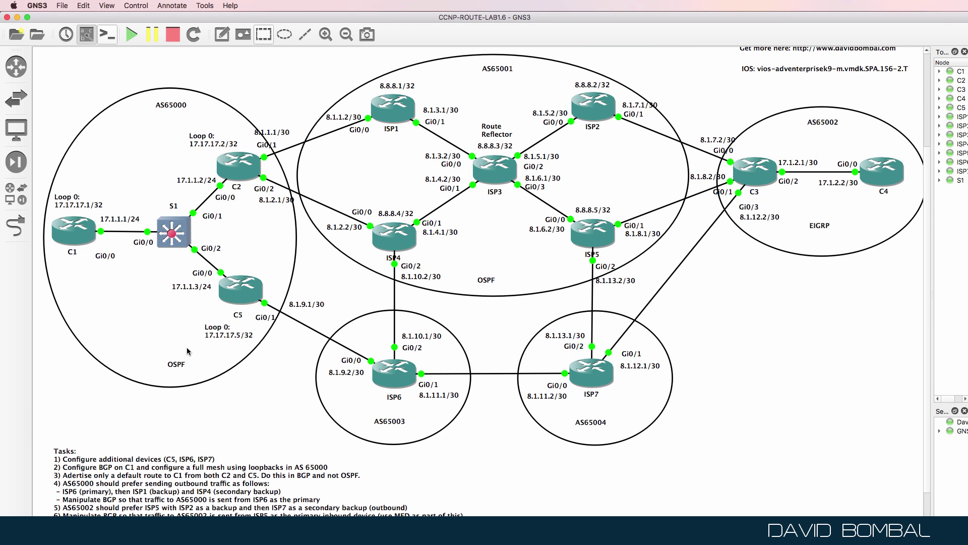
- On C1, page through the 'sh ip bgp' output and display 'sh ip route'
key("super+Tab")
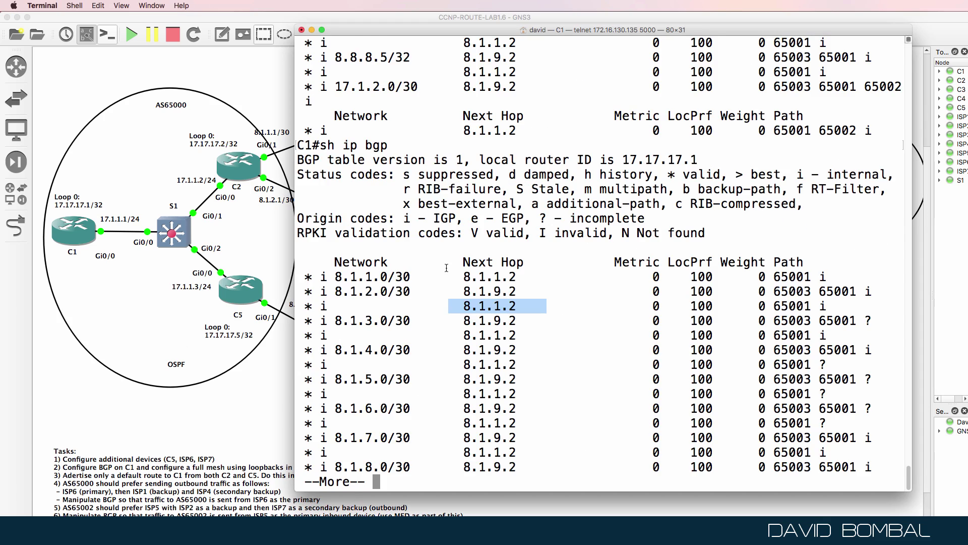
key("space")
key("space")
type("sh ip bgp")
key("Return")
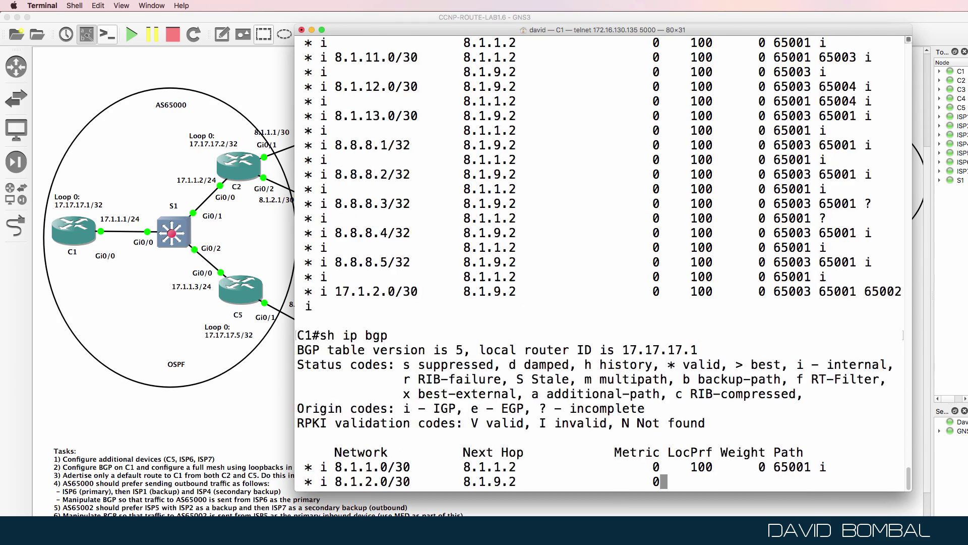
key("space")
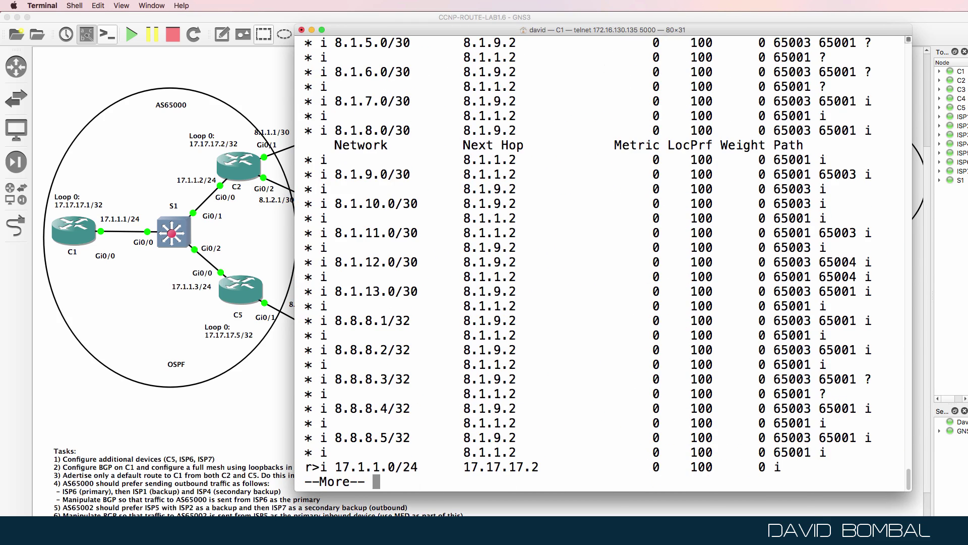
key("space")
type("sh ip route")
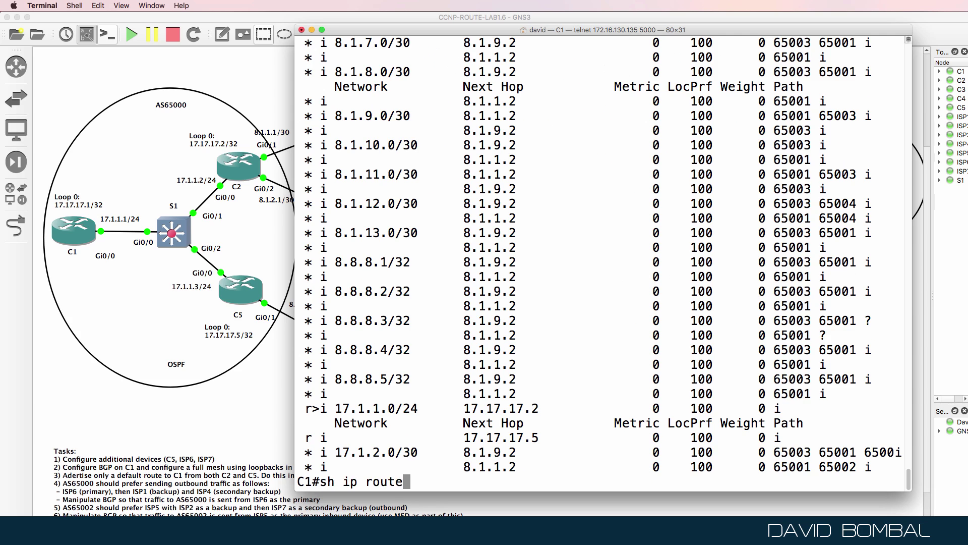
key("Return")
- Rerun 'sh ip bgp' and 'sh ip route' on C1, highlighting unreachable next hops 8.1.9.2 and 8.1.1.2
type("sh ip bgp")
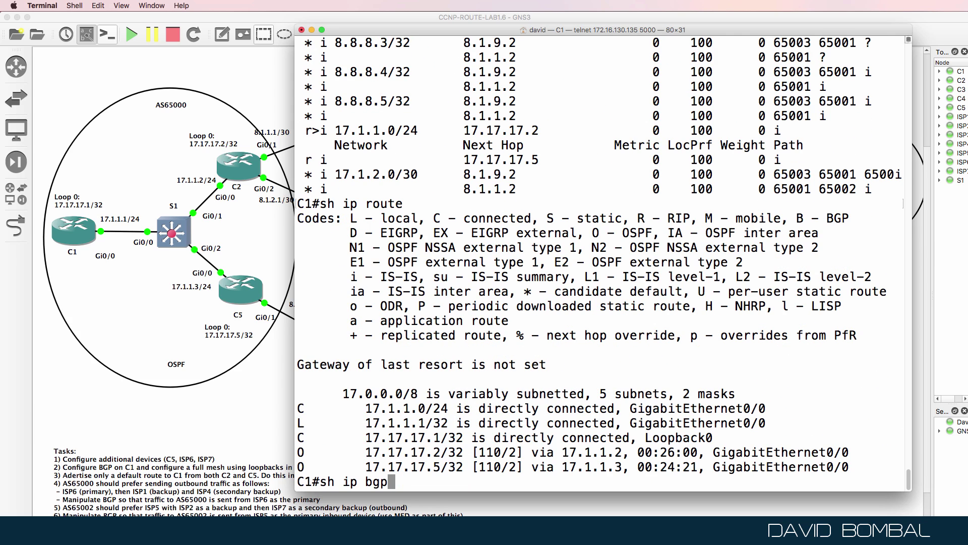
key("Return")
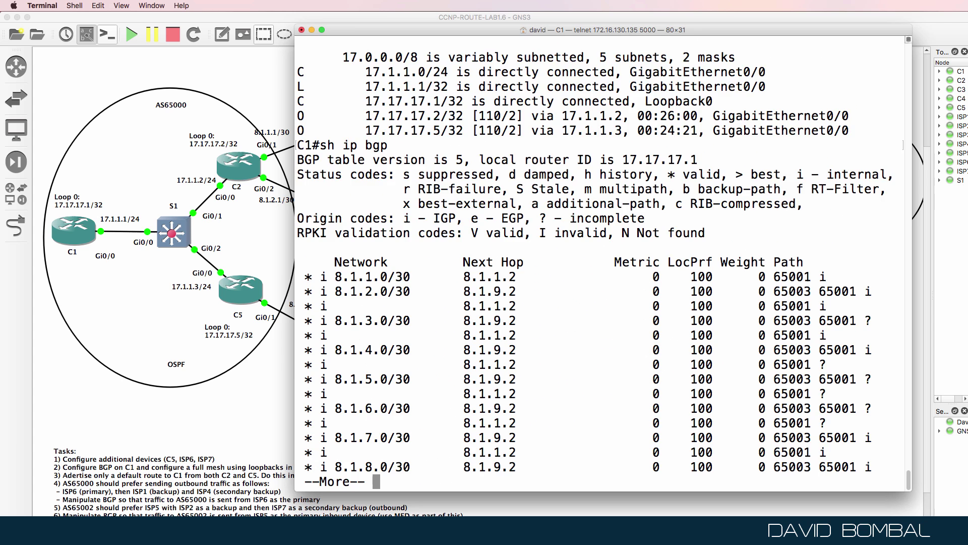
key("space")
key("space")
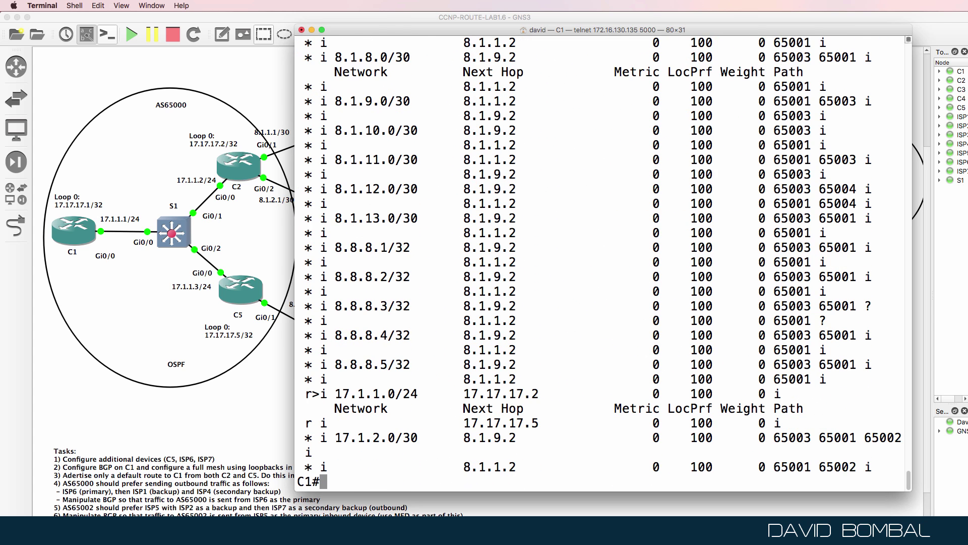
type("sh ip route")
key("Return")
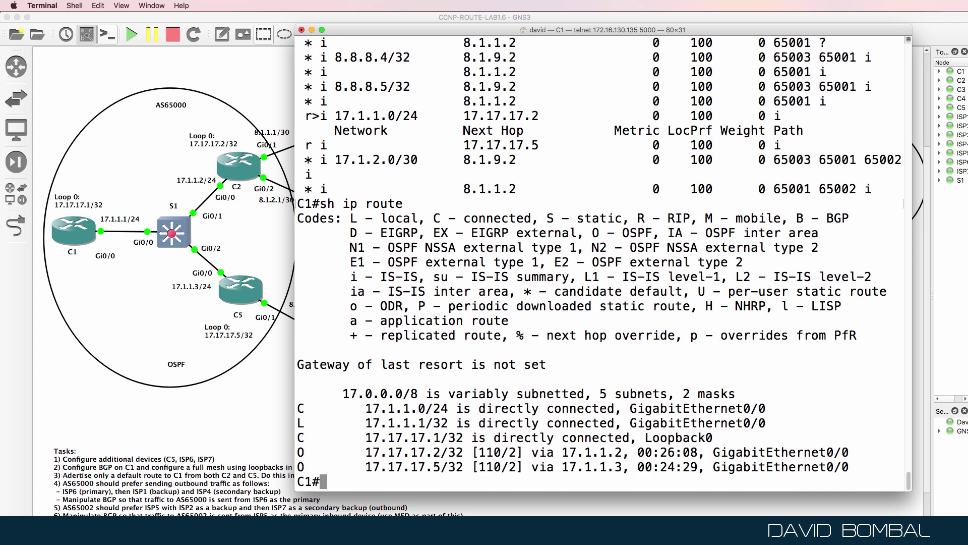
scroll(542, 232, "up", 8)
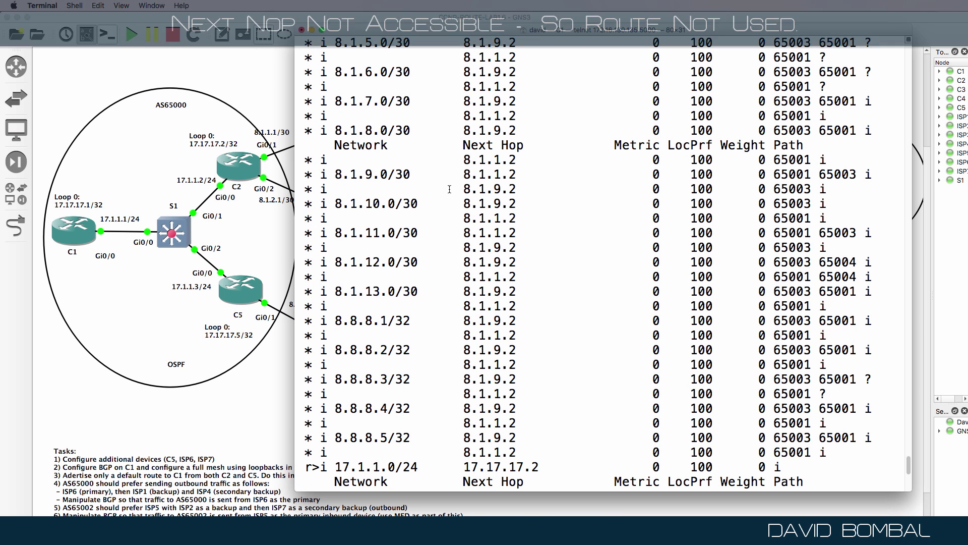
left_click_drag(448, 189, 541, 194)
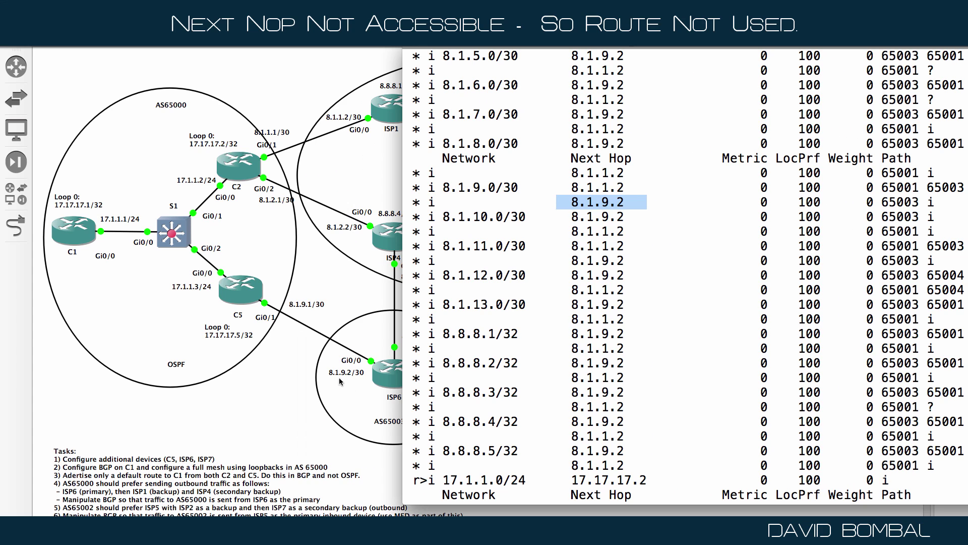
left_click_drag(542, 186, 631, 187)
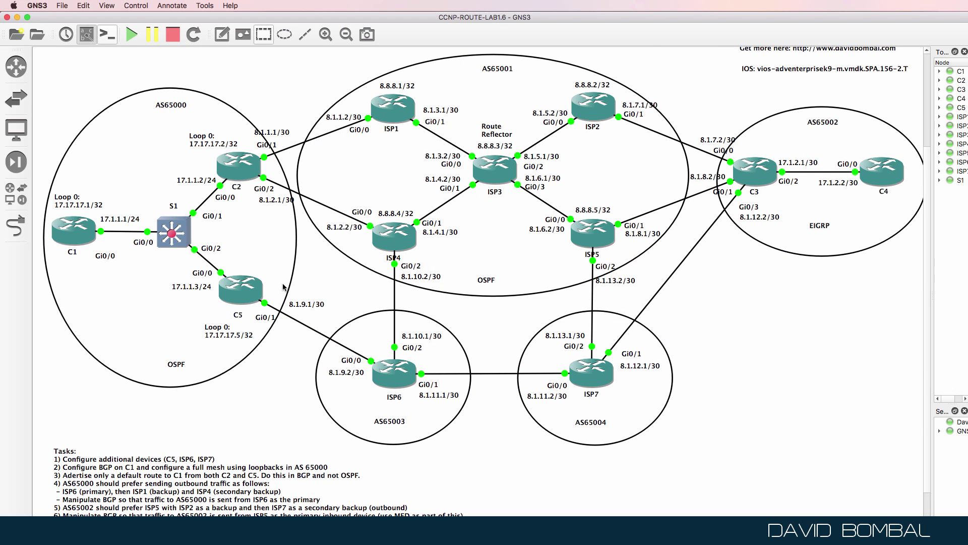
- Bring up C5's console and enter BGP configuration for AS 65000
right_click(313, 529)
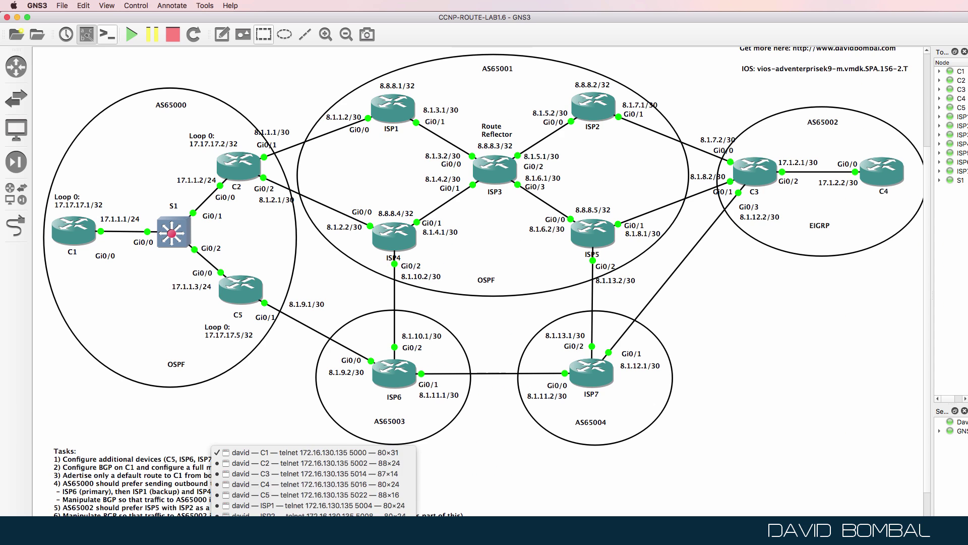
left_click(300, 495)
left_click_drag(523, 18, 525, 57)
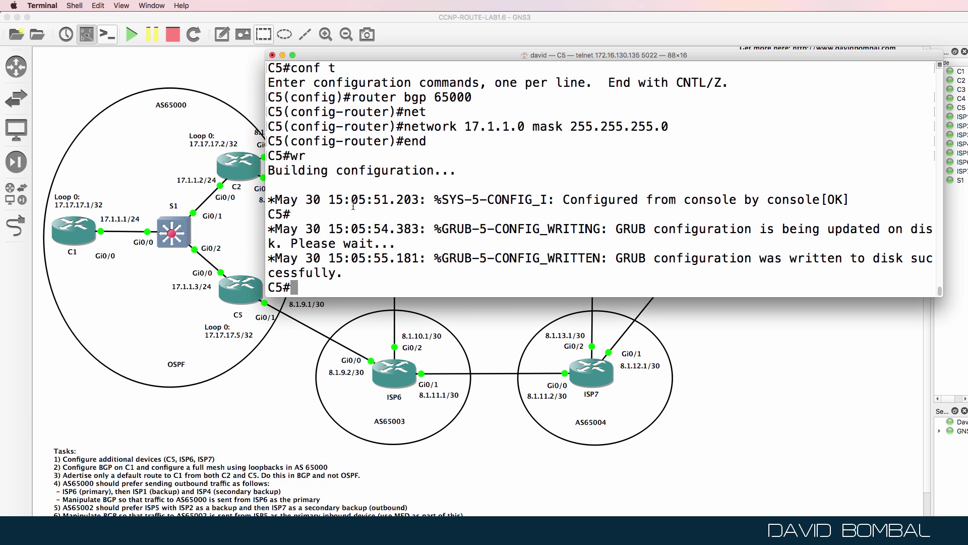
type("conf t")
key("Return")
type("route")
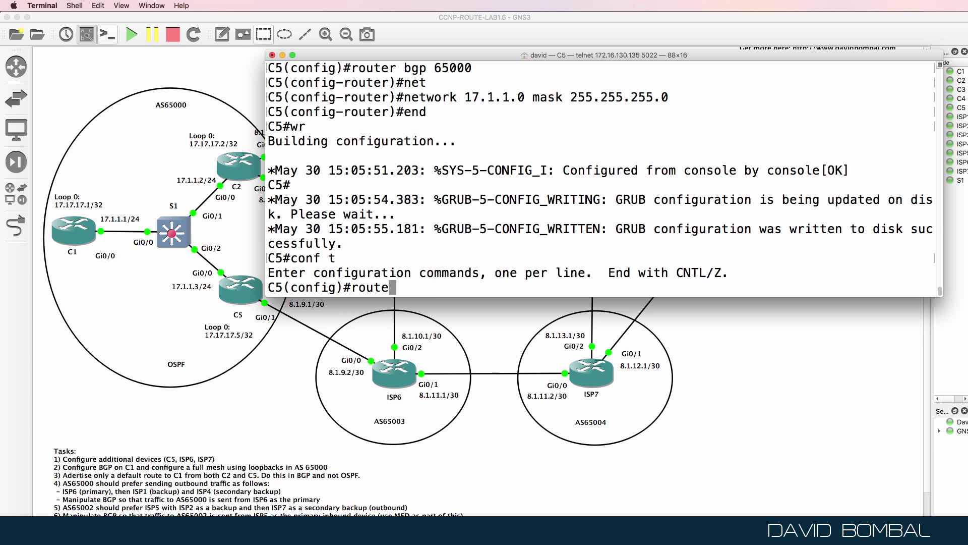
type("r bgp 65000")
key("Return")
- Set next-hop-self for C5's neighbors 17.17.17.2 and 17.17.17.1
type("nei")
key("Tab")
type("17")
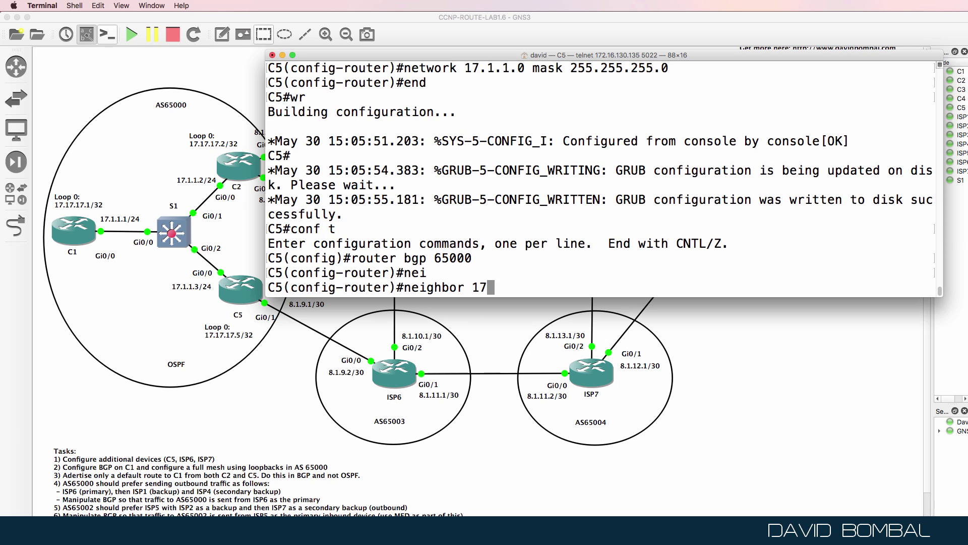
type(".17.17.2 nex")
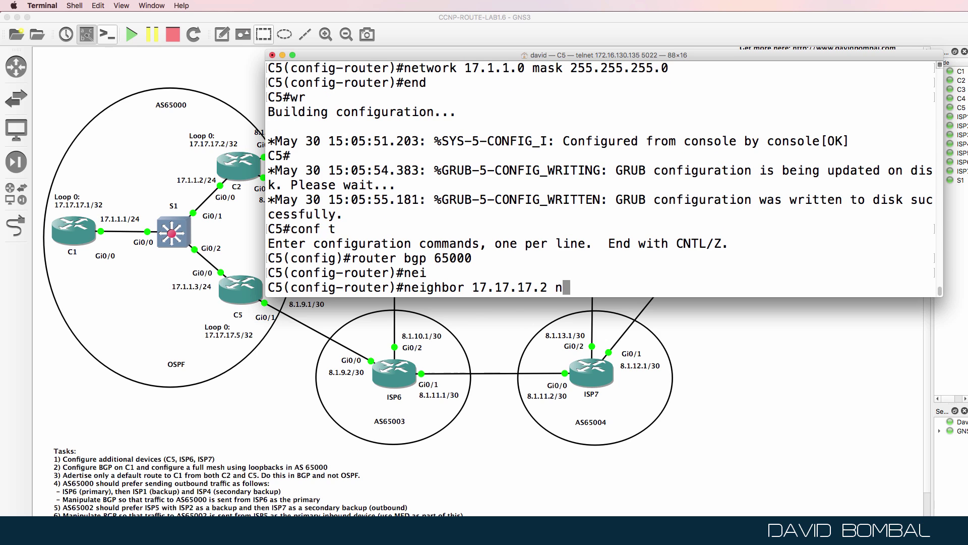
key("Tab")
type("s")
key("Tab")
key("Tab")
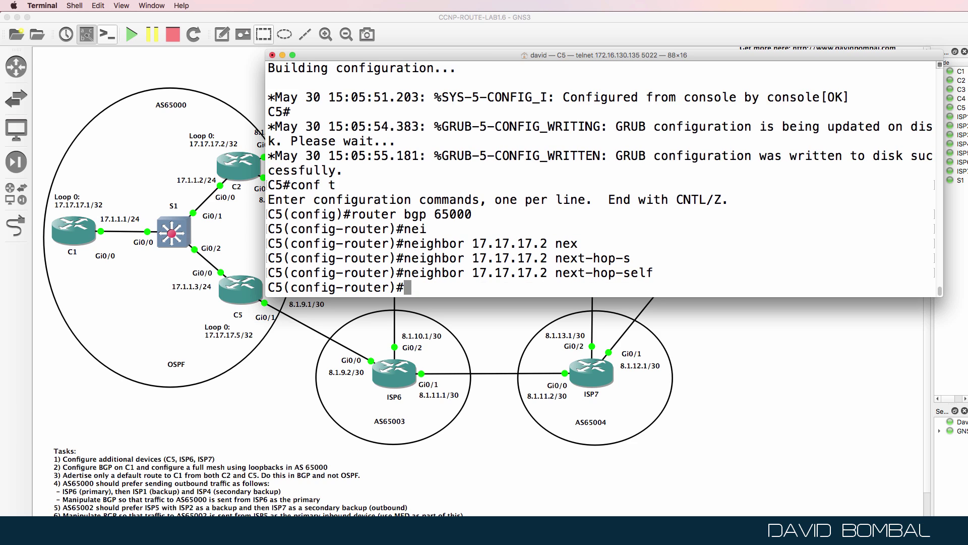
key("Left")
key("Left")
key("Left")
key("Left")
key("Left")
key("Left")
key("Left")
key("Left")
key("Left")
key("Left")
key("Left")
key("Left")
key("Left")
key("Left")
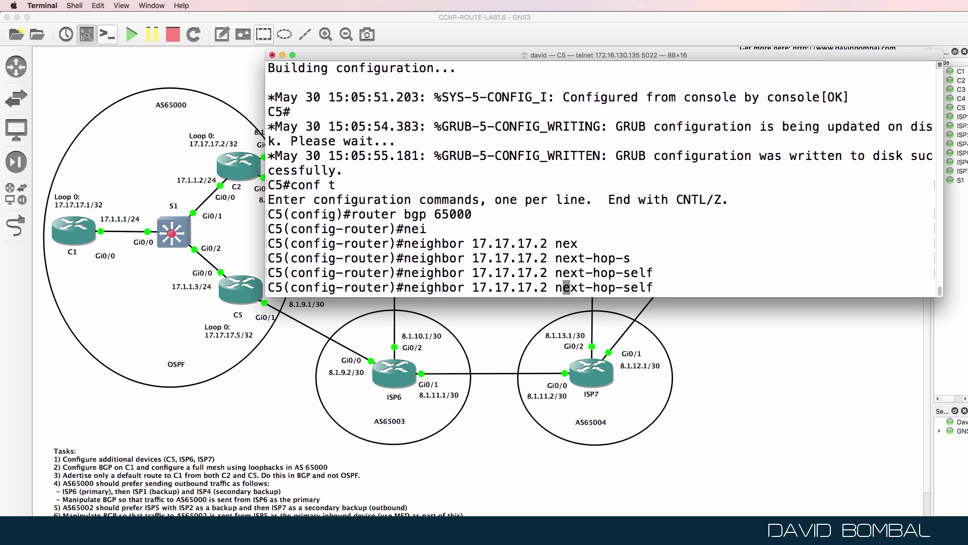
key("Return")
- Leave configuration mode and save C5's configuration with 'wr'
type("end")
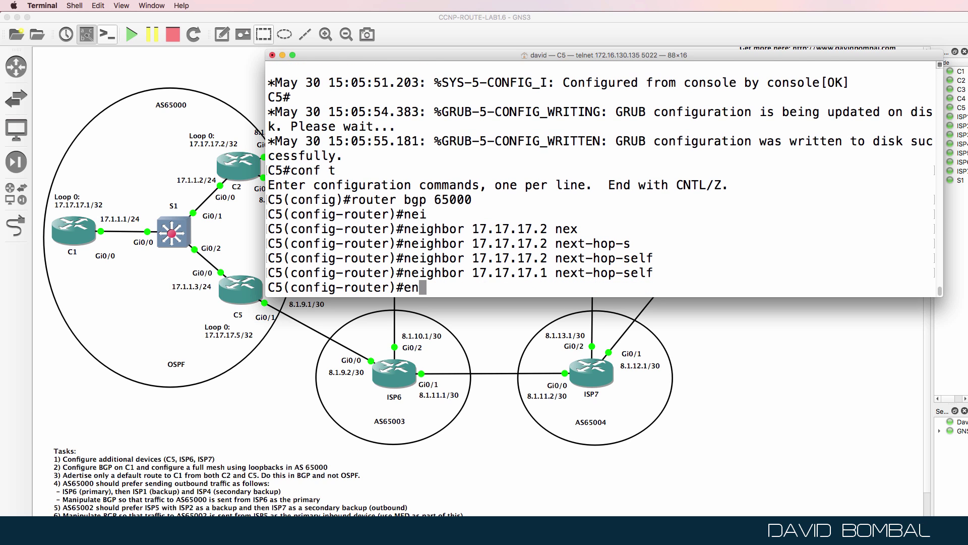
key("Return")
type("wr")
key("Return")
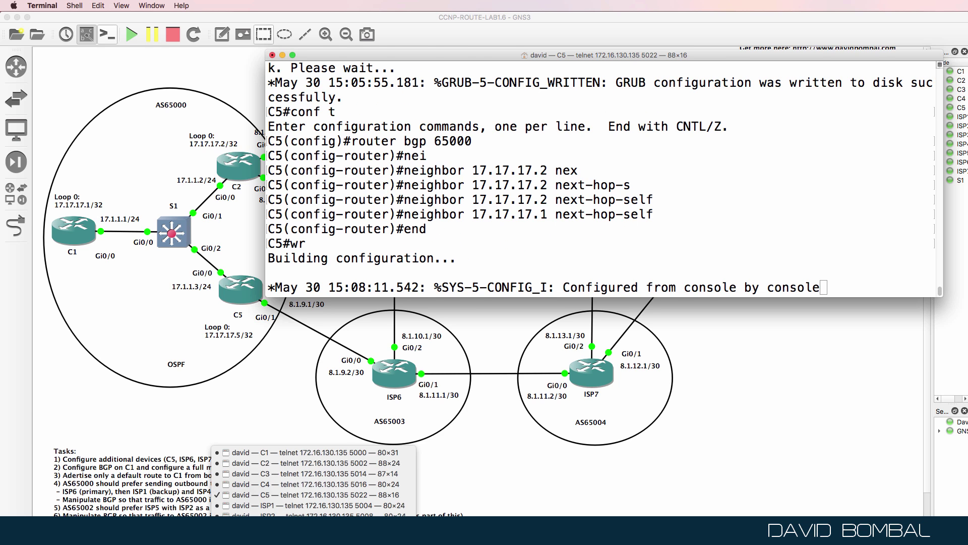
key("super+grave")
key("Return")
key("Return")
- Display C2's running configuration from the BGP section with 'sh run | b bgp'
type("sh run | b")
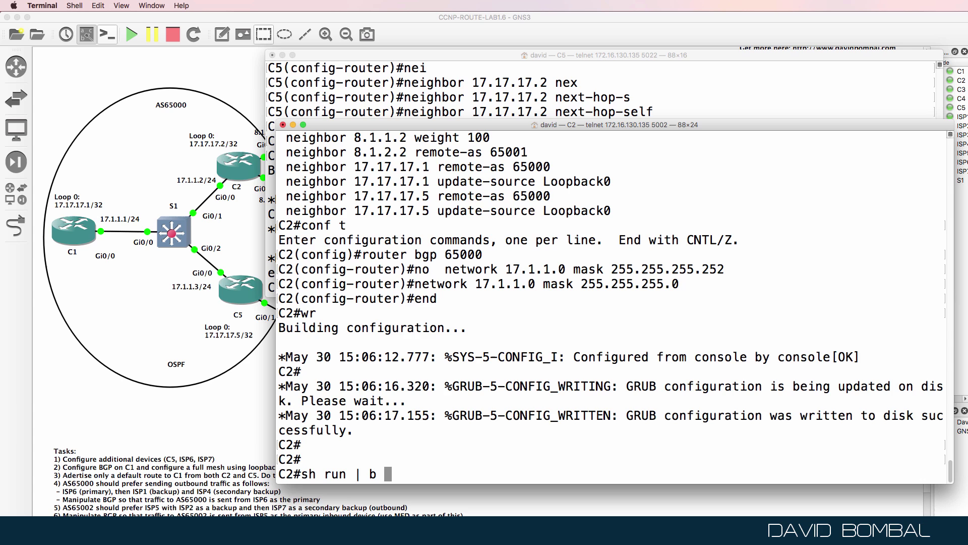
type(" bgp")
key("Return")
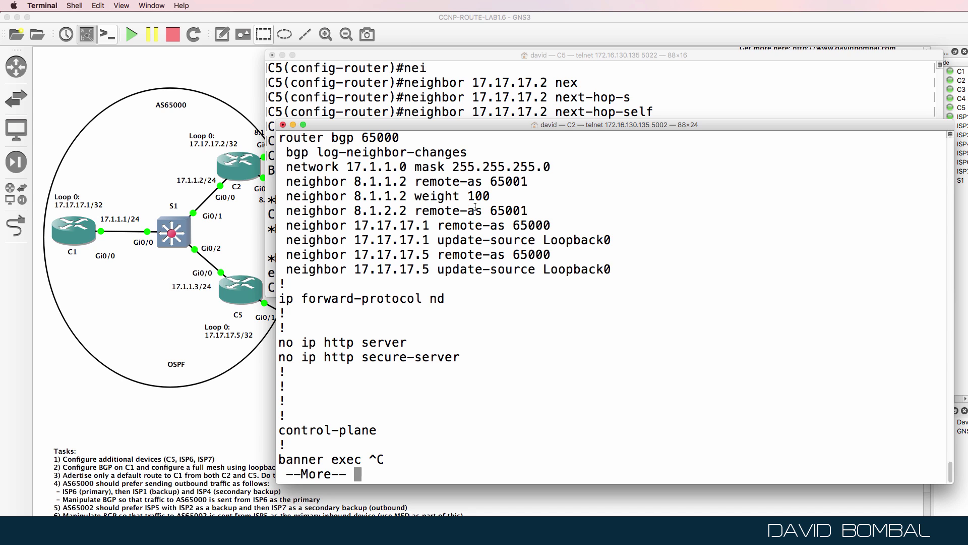
left_click(405, 44)
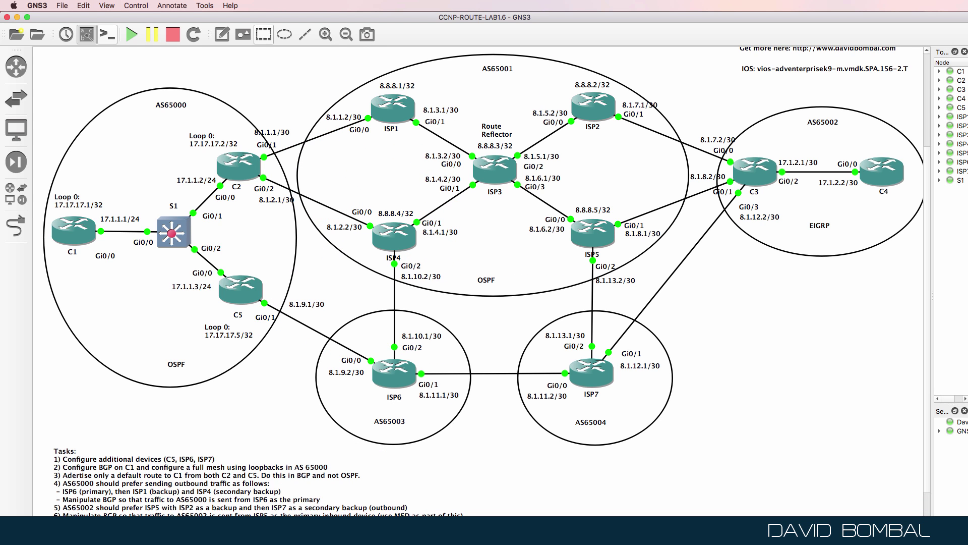
right_click(312, 529)
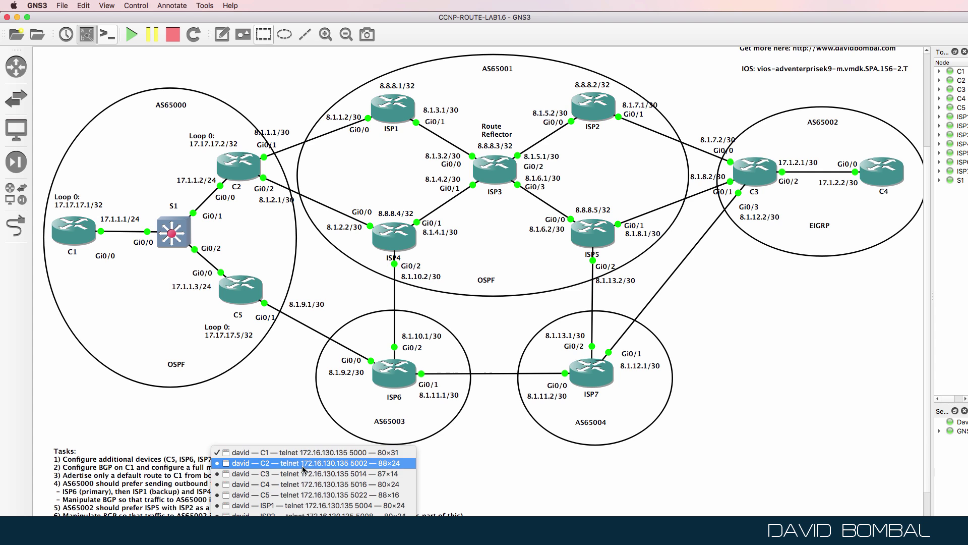
left_click(319, 458)
- Under router bgp 65000 on C2, set next-hop-self for neighbor 17.17.17.1
type("qconf")
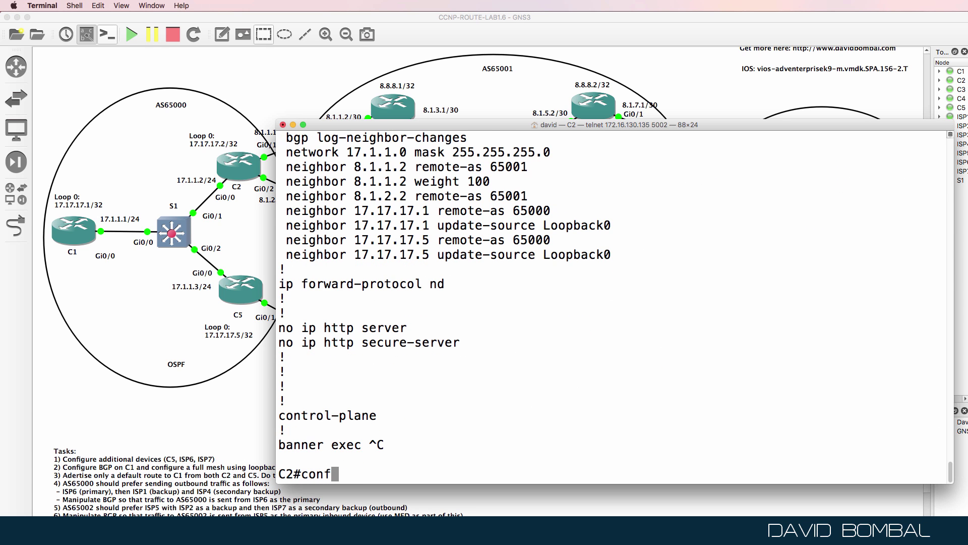
type(" t")
key("Return")
type("router bg")
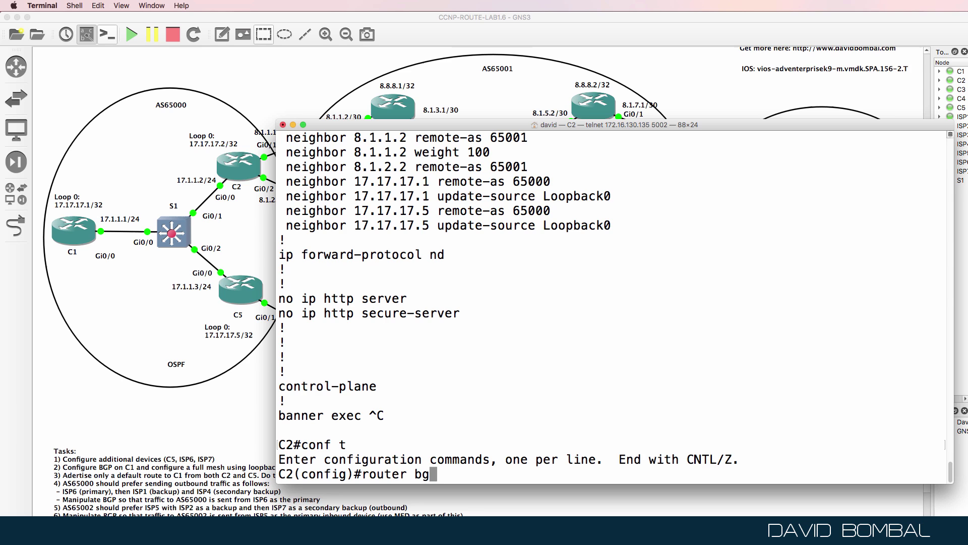
type("p 65000")
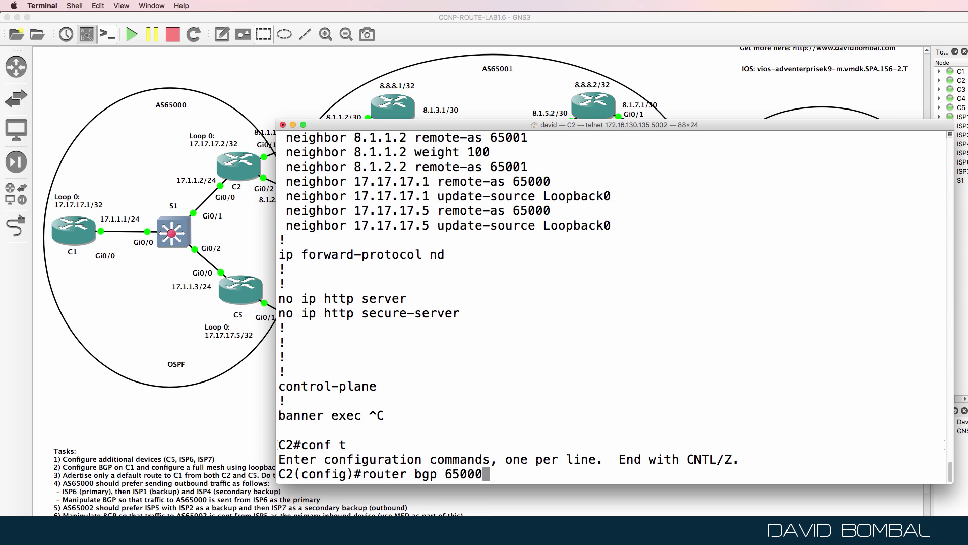
key("Return")
type("nei")
key("Tab")
type("17.17.17.1 next-hop-s")
key("Tab")
key("Return")
- Add next-hop-self for neighbor 17.17.17.5 on C2 and exit configuration mode
key("Up")
key("Left")
key("Left")
key("Left")
key("Left")
key("Left")
key("Left")
key("Left")
key("Left")
key("Left")
key("Left")
key("Left")
key("Left")
key("Left")
key("Left")
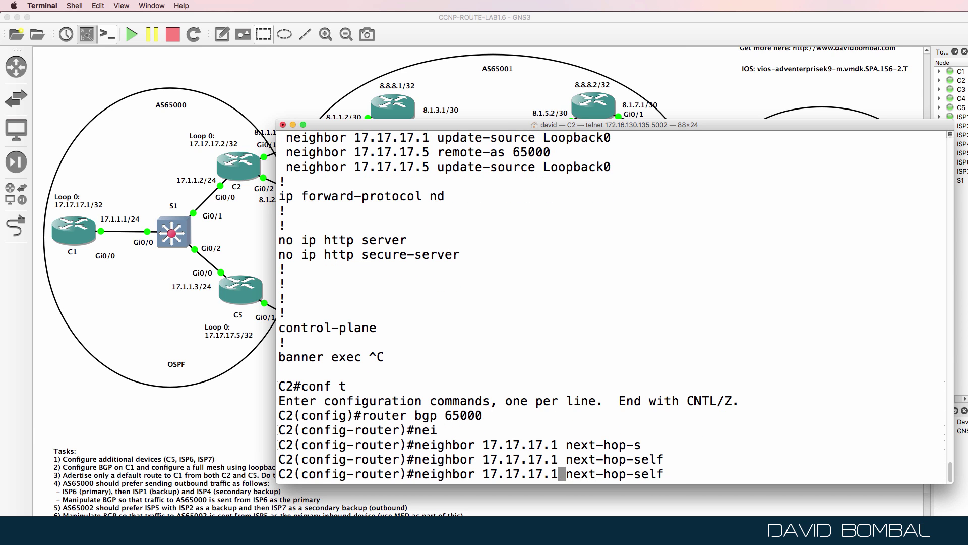
key("BackSpace")
type("5")
key("Return")
type("end")
key("Return")
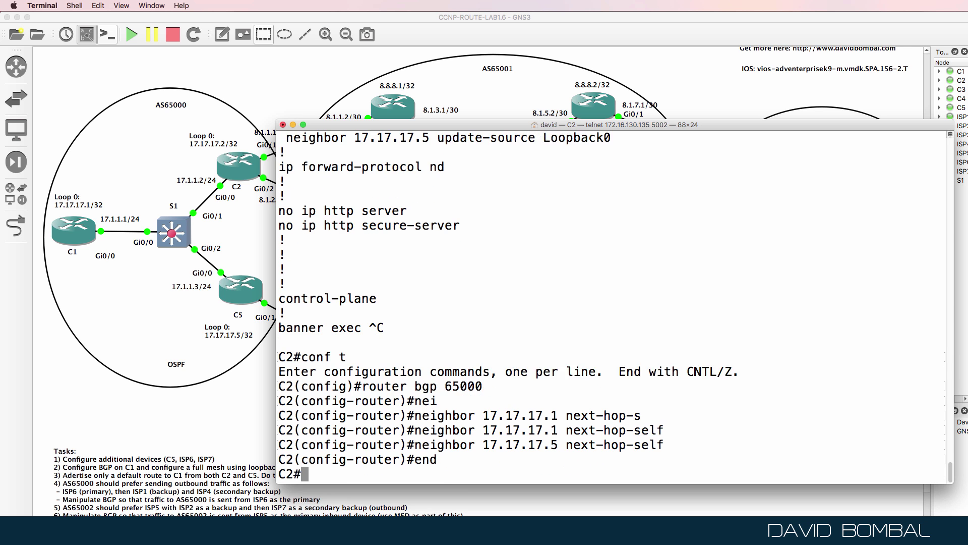
key("Return")
key("Return")
- Display and page through C1's routing table with 'sh ip route' twice
key("super+Tab")
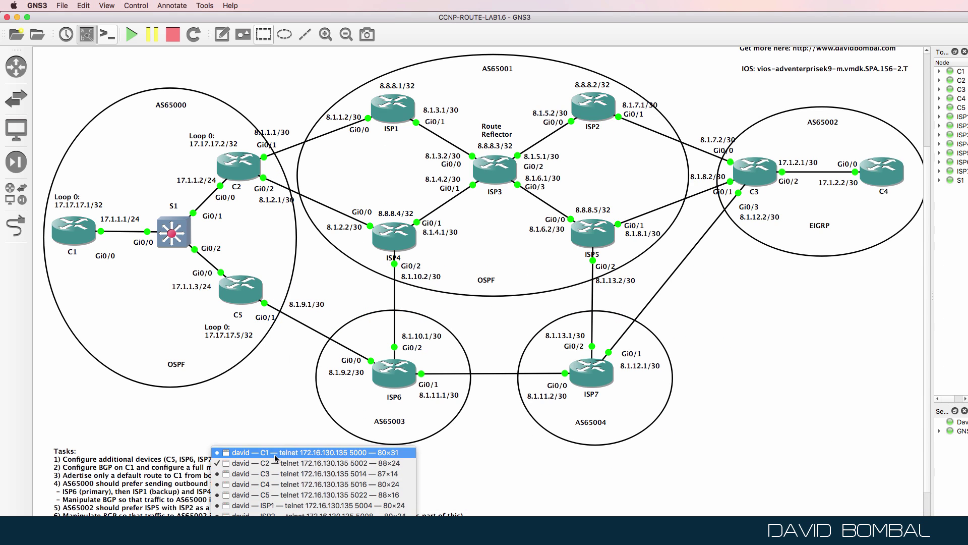
type("sh ip route")
key("Return")
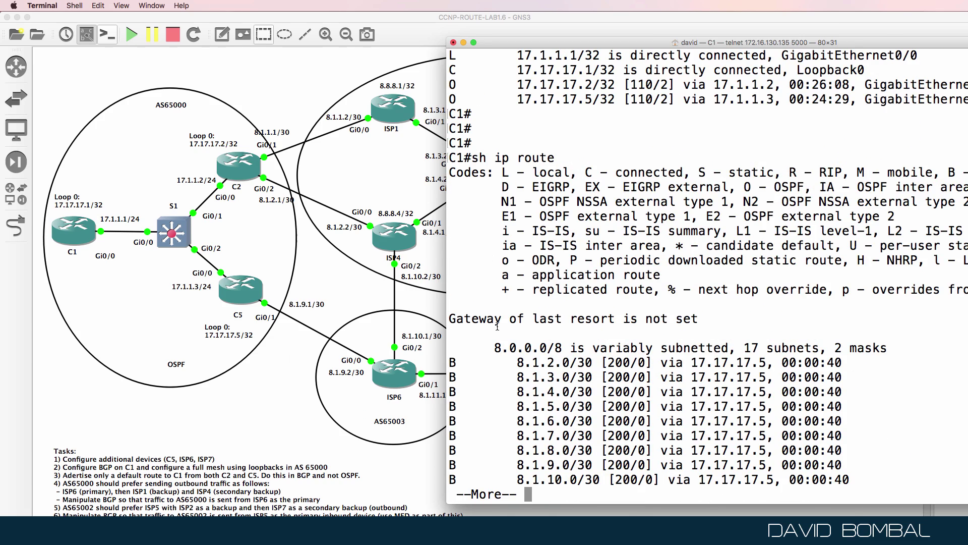
key("space")
left_click_drag(562, 39, 426, 29)
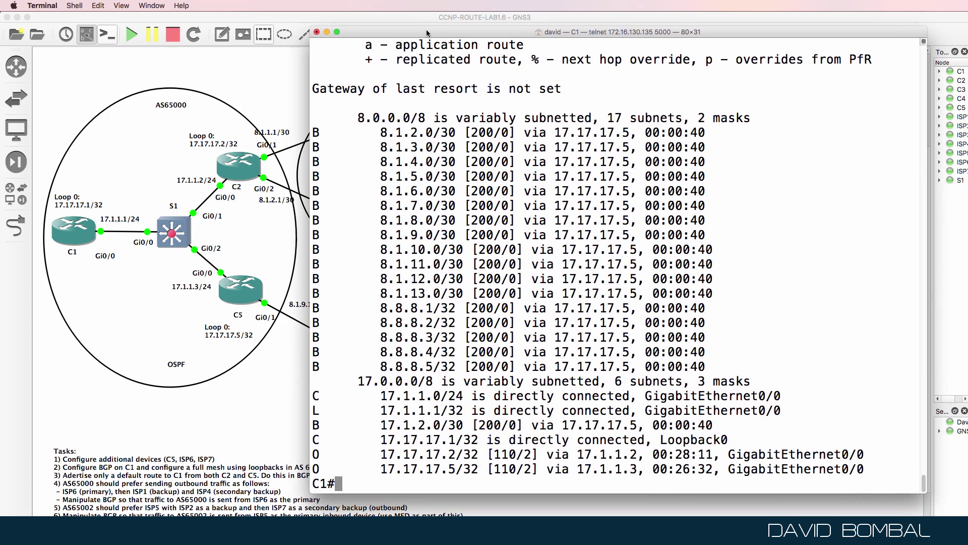
key("Up")
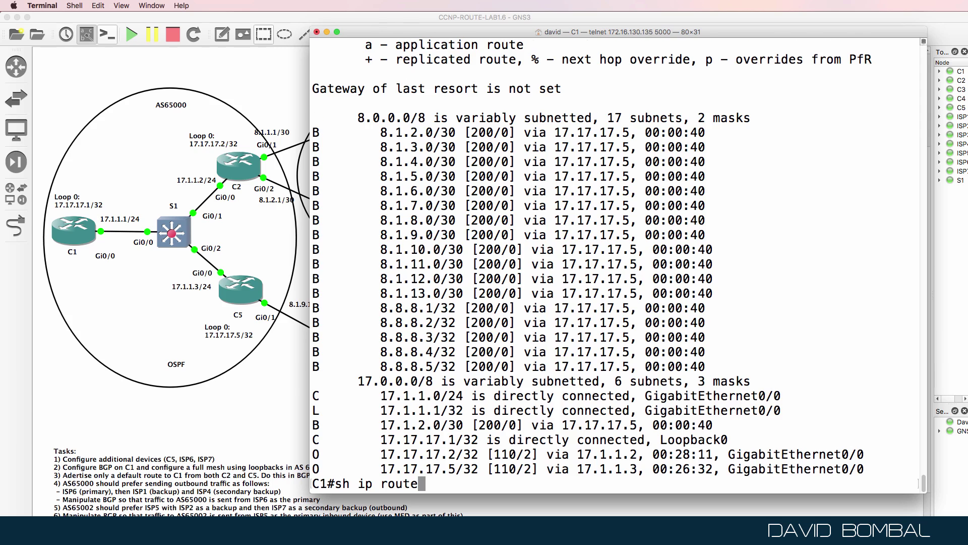
key("Return")
key("space")
- Show C1's BGP table and highlight next hops 17.17.17.2 and 17.17.17.5
type("sh ip bgp")
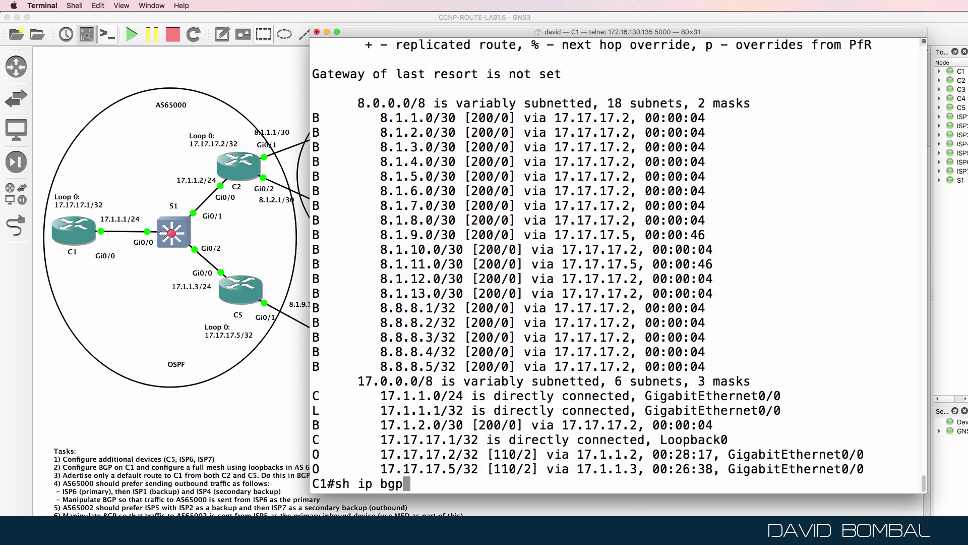
key("Return")
left_click_drag(594, 118, 596, 108)
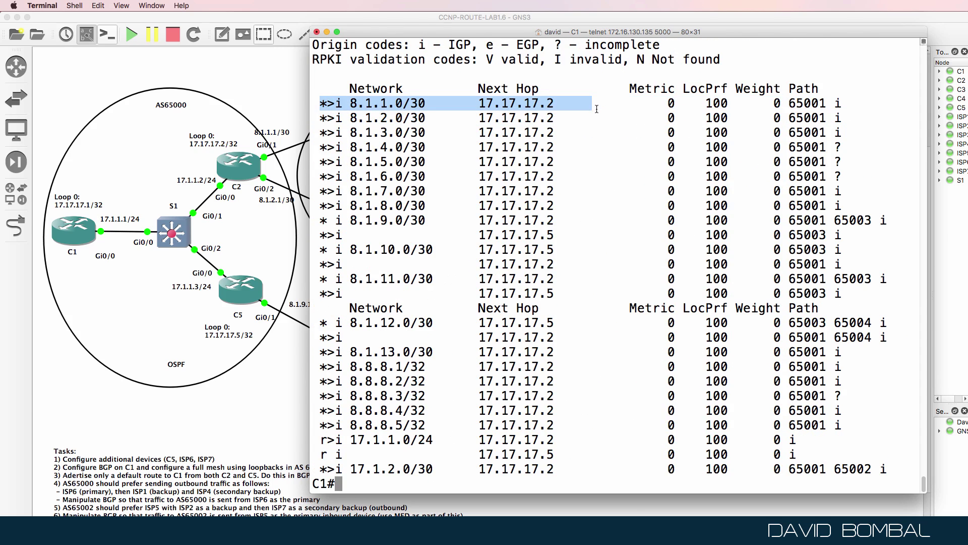
left_click_drag(471, 102, 572, 101)
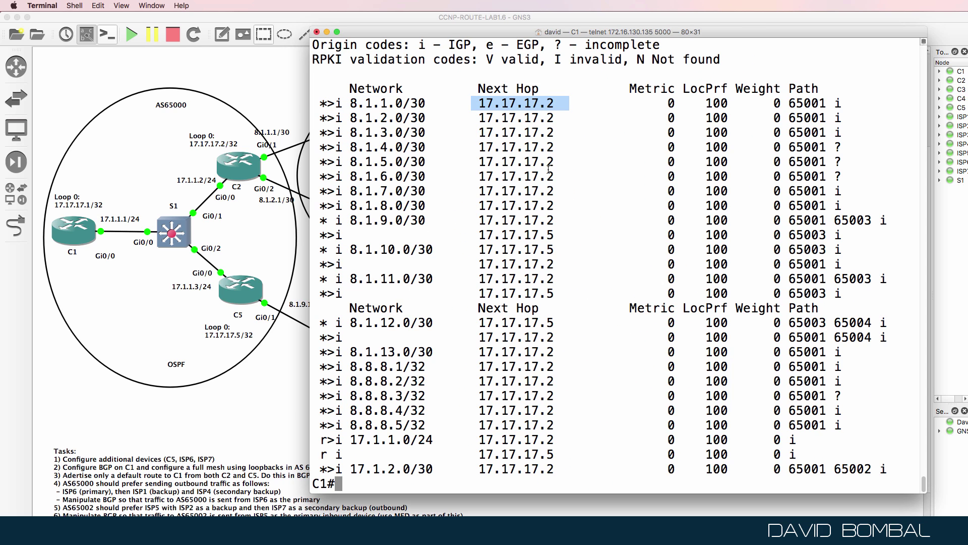
left_click_drag(471, 249, 559, 249)
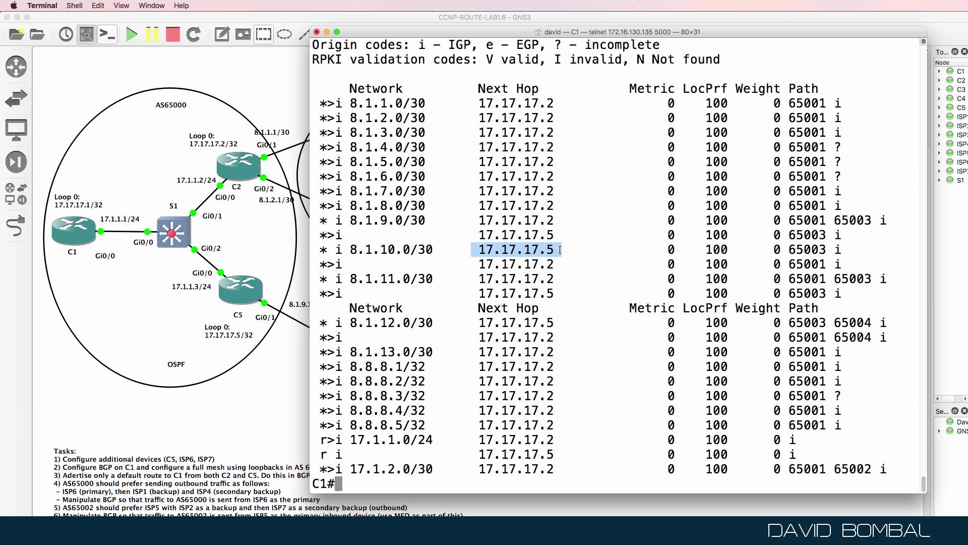
- Run 'clear ip bgp * soft' on C1 and recheck next hops 17.17.17.5 and 17.17.17.2
type("c")
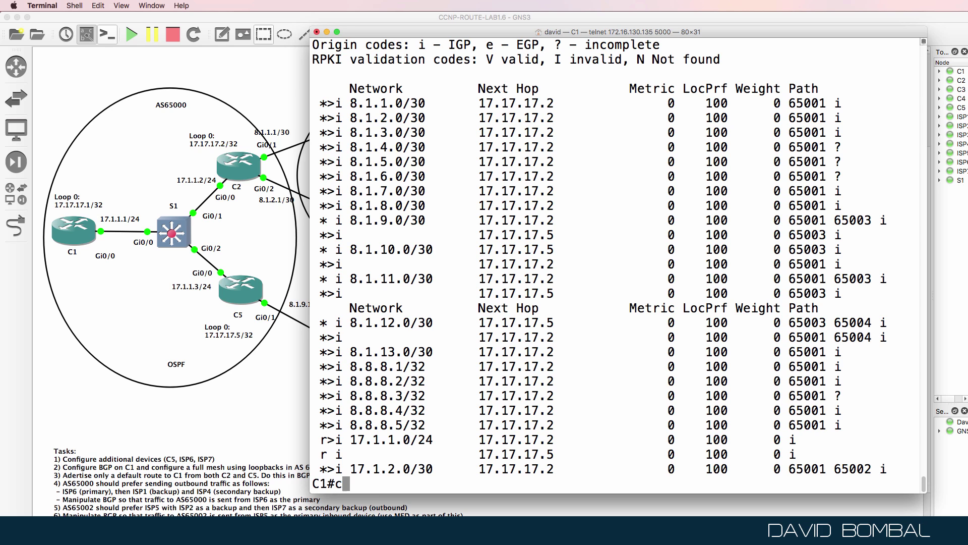
type("lear ip bgp * soft")
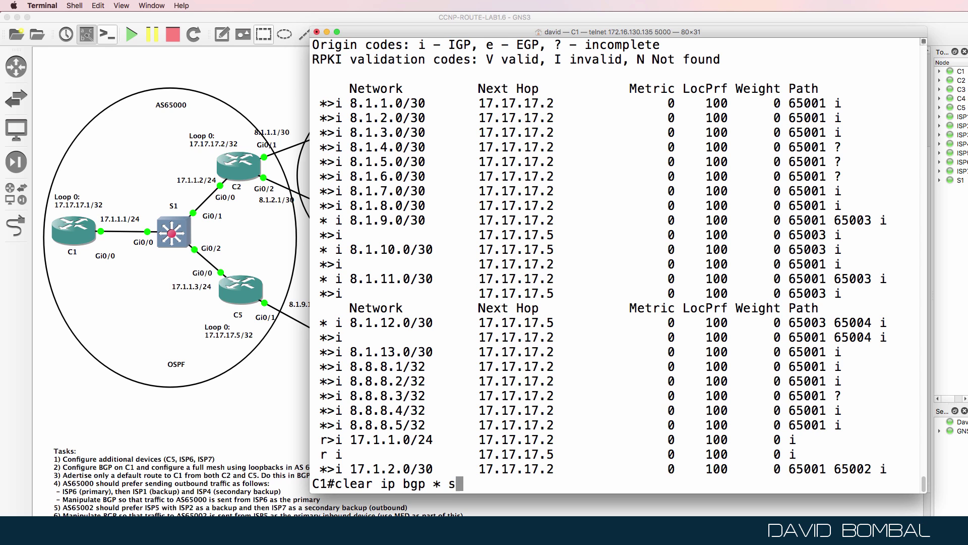
key("Return")
key("Up")
key("Up")
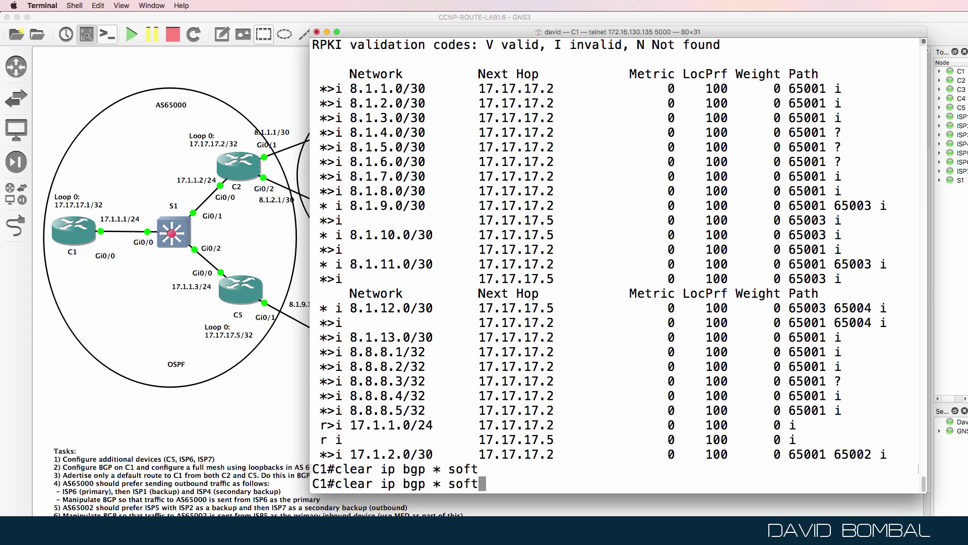
key("Return")
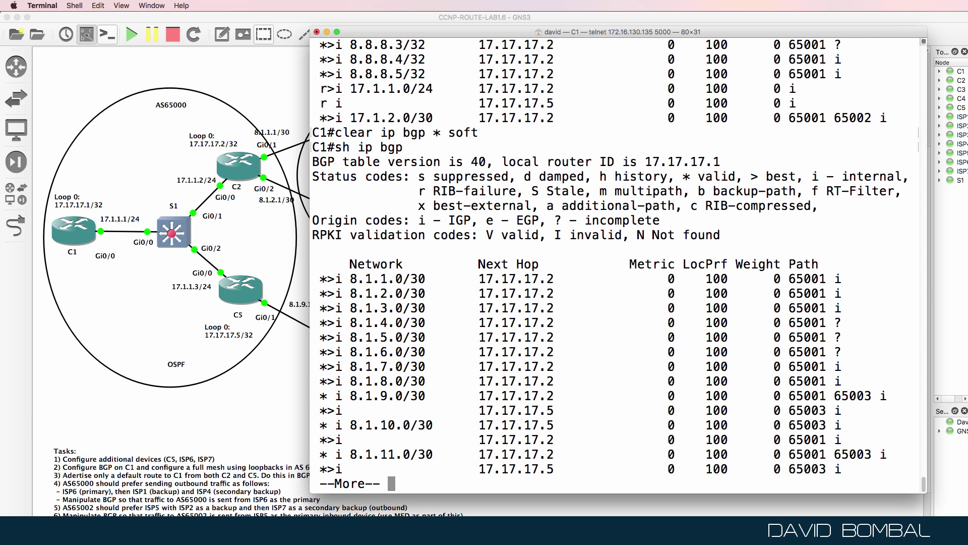
key("space")
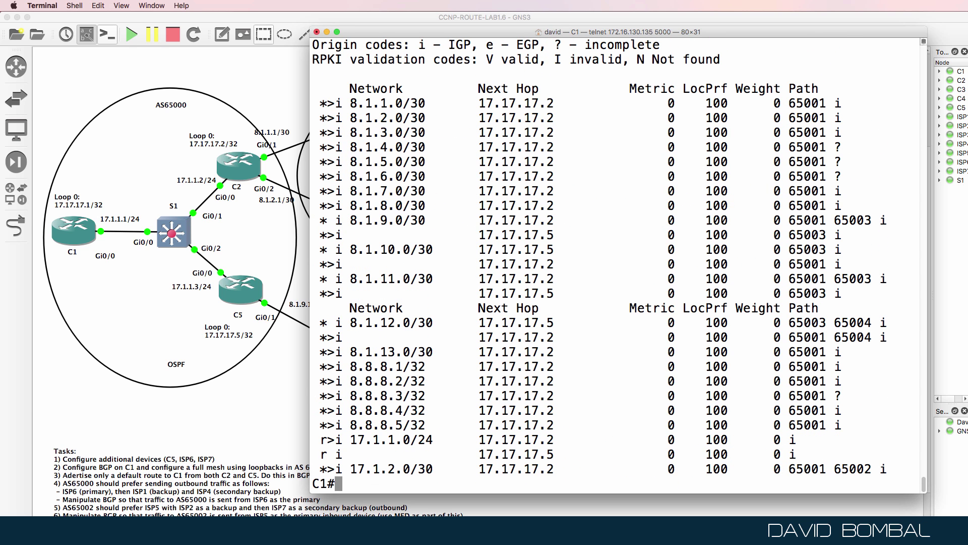
left_click_drag(343, 324, 574, 323)
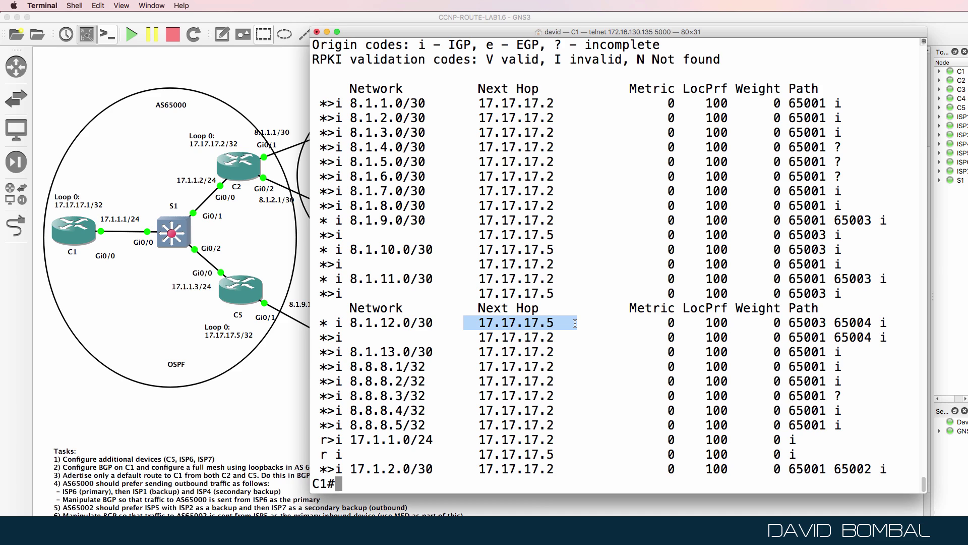
left_click_drag(471, 337, 623, 336)
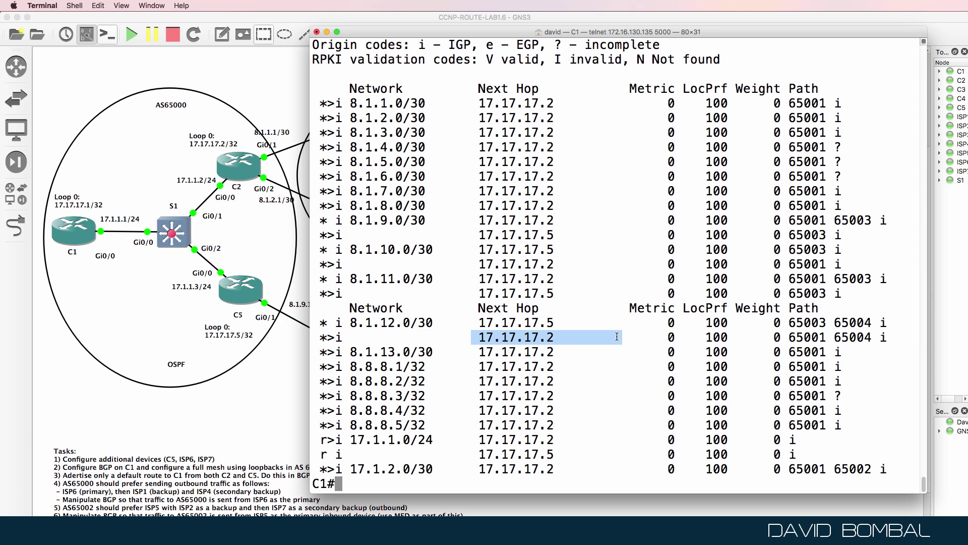
left_click(166, 485)
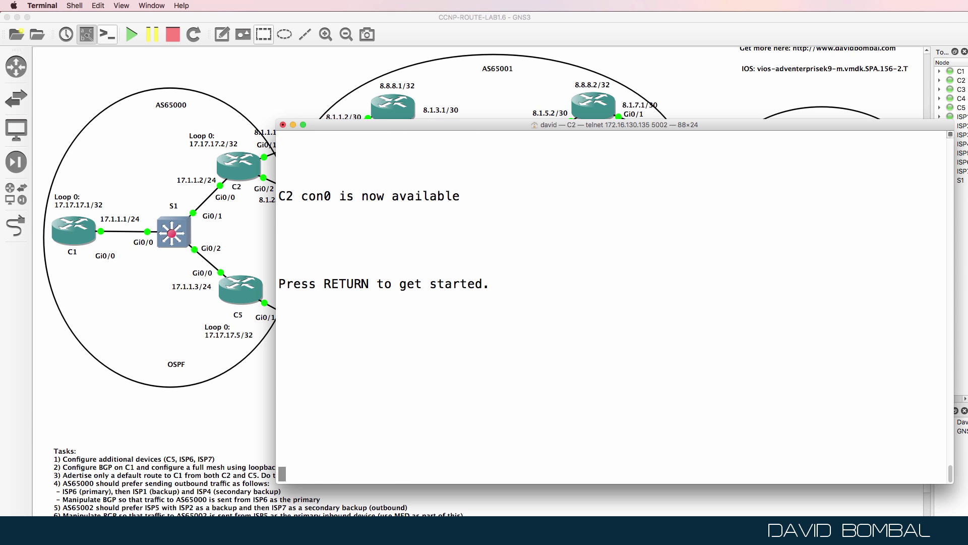
- Display C2's running BGP configuration and its BGP neighbor summary
key("Return")
type("sh run | ")
type("b ")
type("g")
key("BackSpace")
key("BackSpace")
key("BackSpace")
type("s")
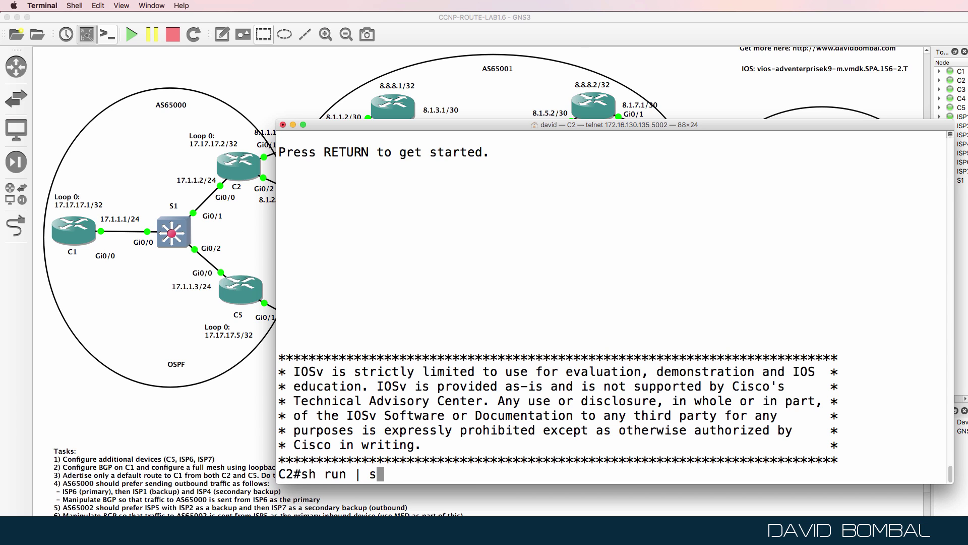
type("ec bgp")
key("Return")
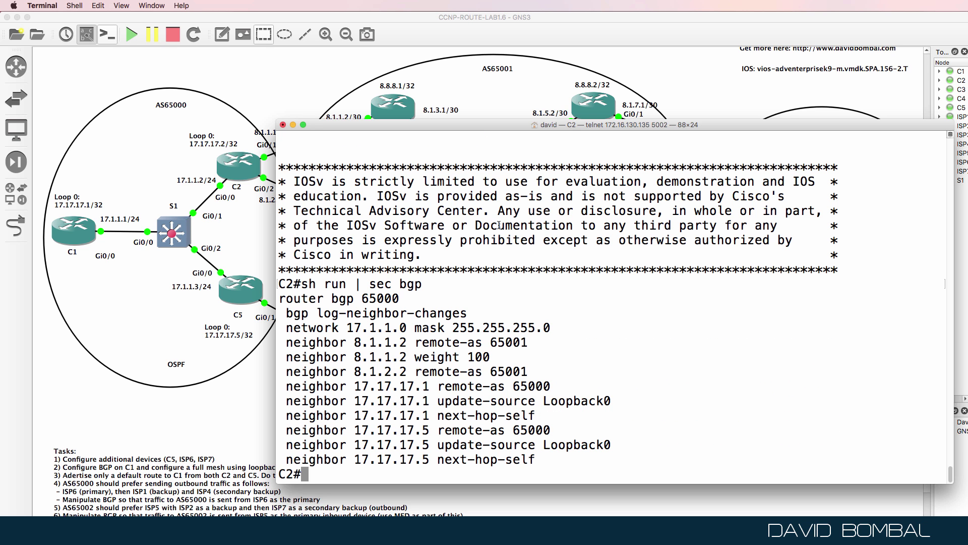
type("sh ip bgp sum")
key("Return")
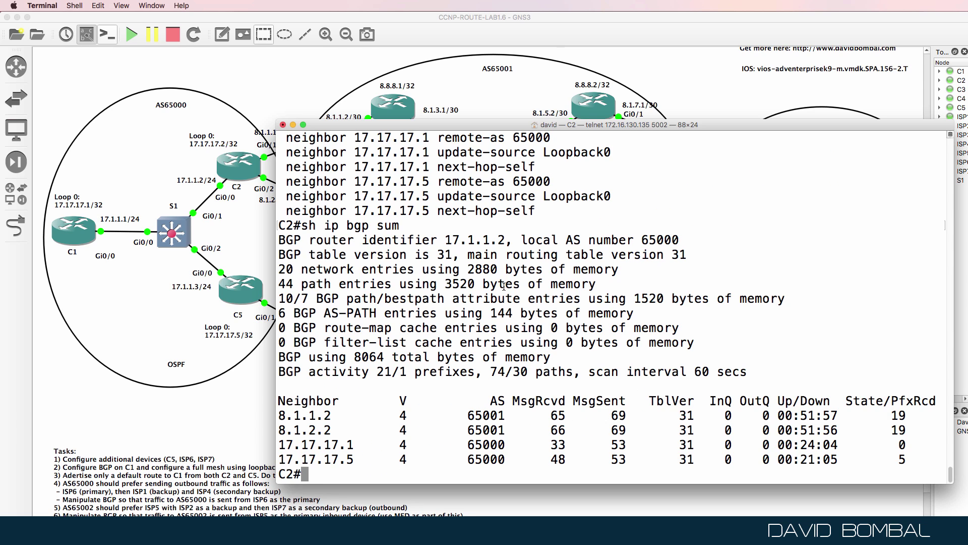
- List the routes C2 advertises to neighbor 17.17.17.1, then recheck C2's BGP configuration section
type("show ip bgp s")
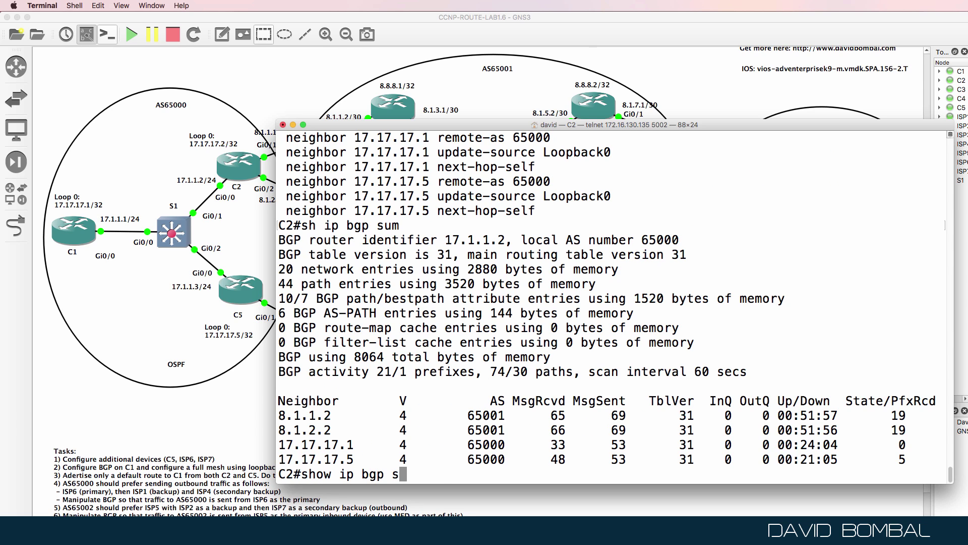
key("BackSpace")
type("nei")
key("Tab")
type("1")
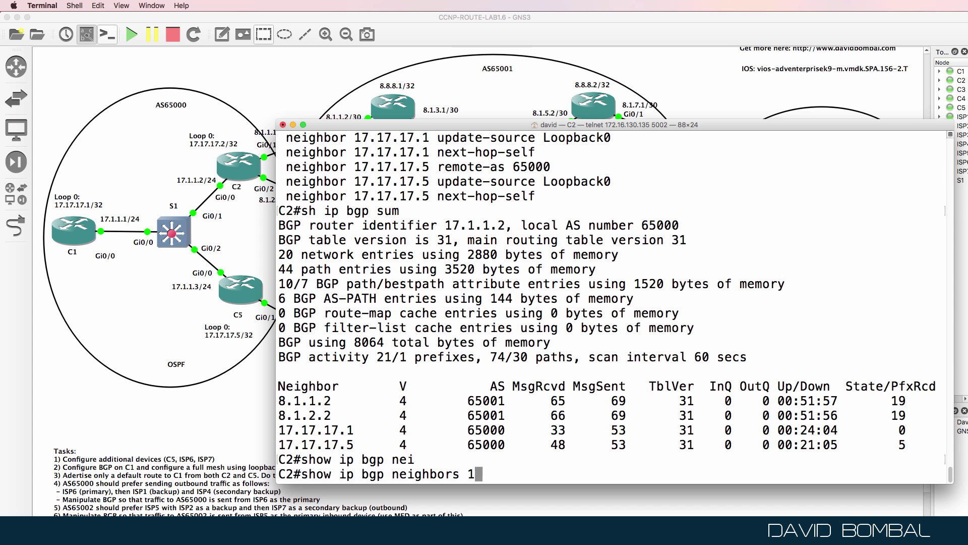
type("7.17.17.1 ")
type("ad")
key("Tab")
key("Return")
key("space")
key("Up")
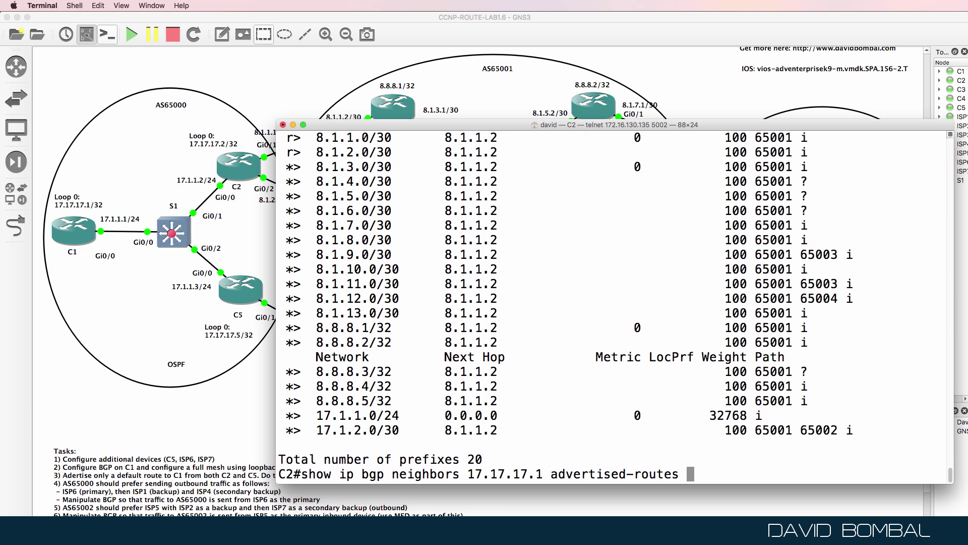
key("Return")
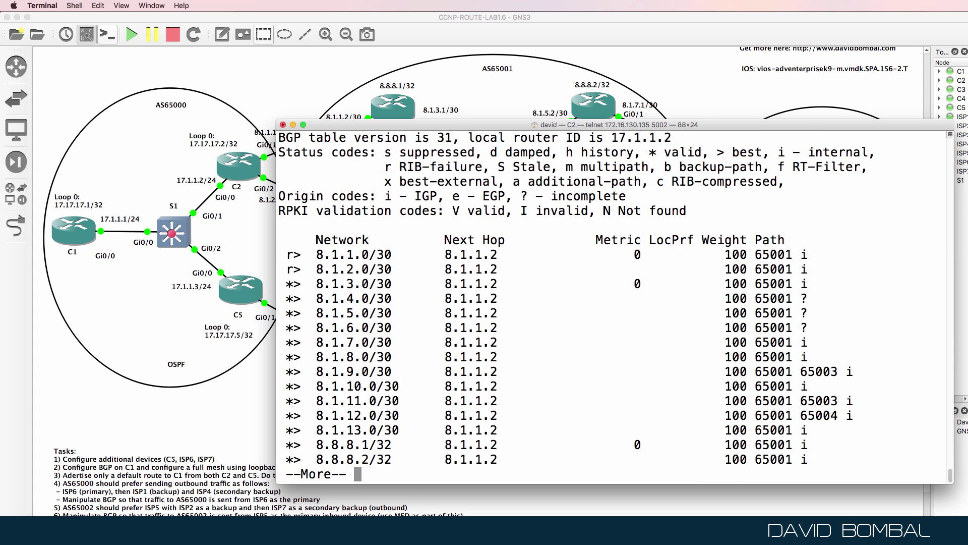
key("space")
type("sh ip bgp sum")
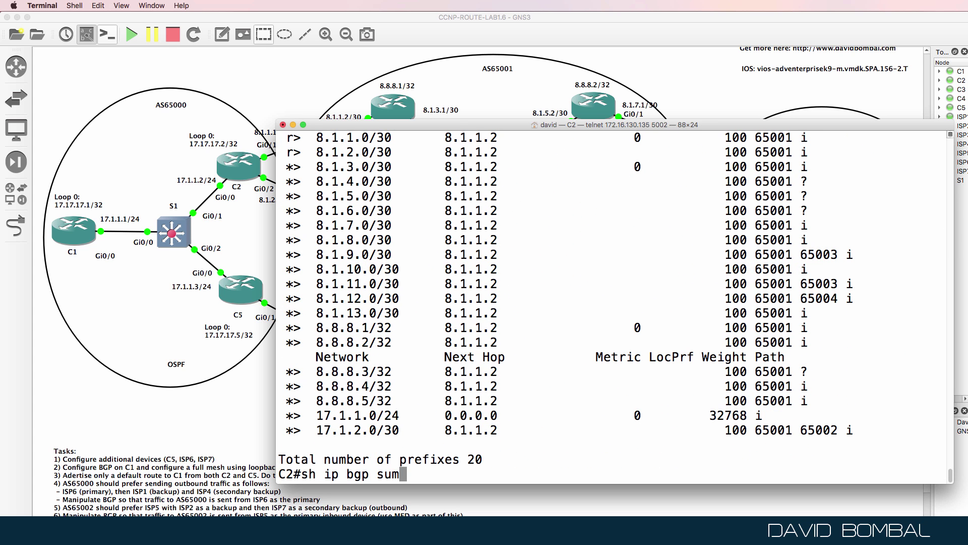
key("BackSpace")
key("BackSpace")
key("BackSpace")
key("BackSpace")
key("BackSpace")
key("BackSpace")
key("BackSpace")
key("BackSpace")
key("BackSpace")
key("BackSpace")
type("run | sec bgp")
key("Return")
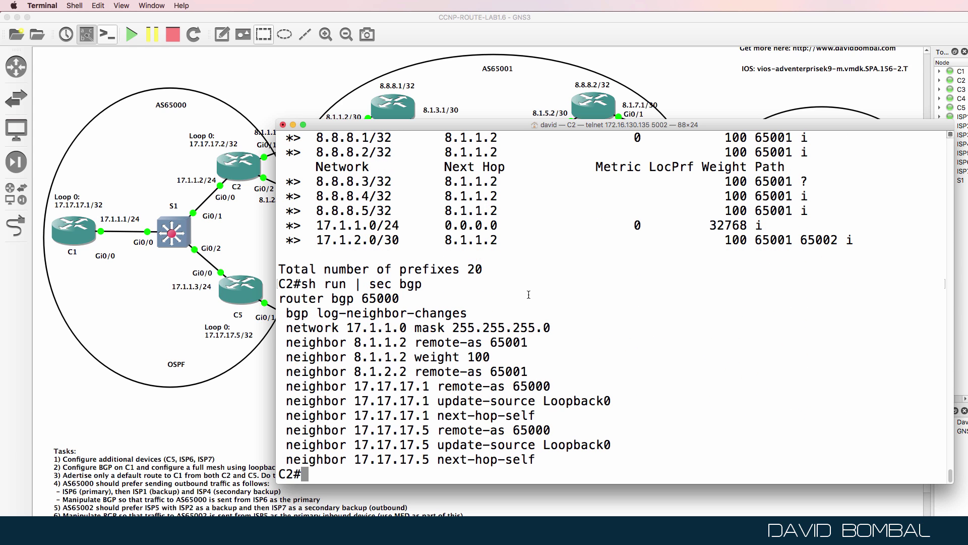
- Under router bgp 65000, add 'neighbor 17.17.17.1 default-originate' on C2
type("conf t")
key("Return")
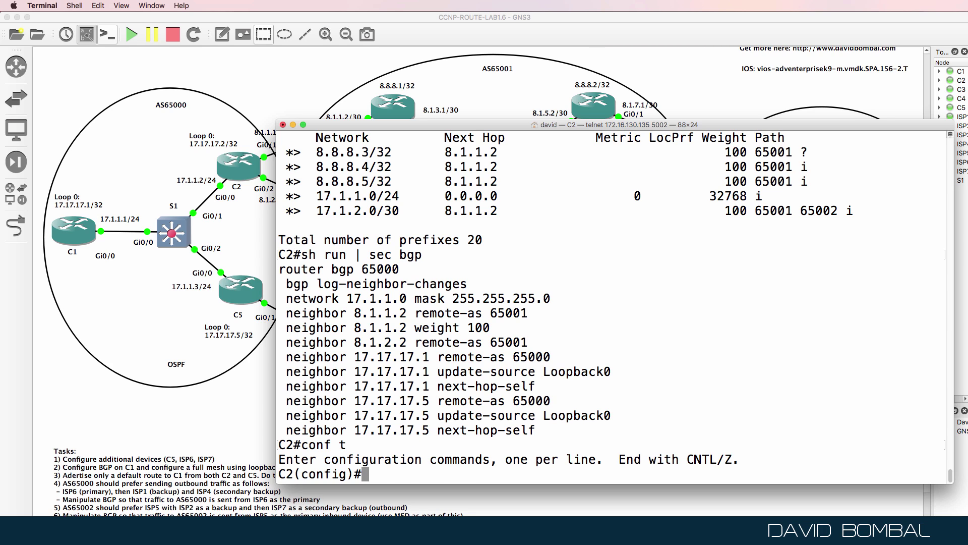
type("router bgp 65000")
key("Return")
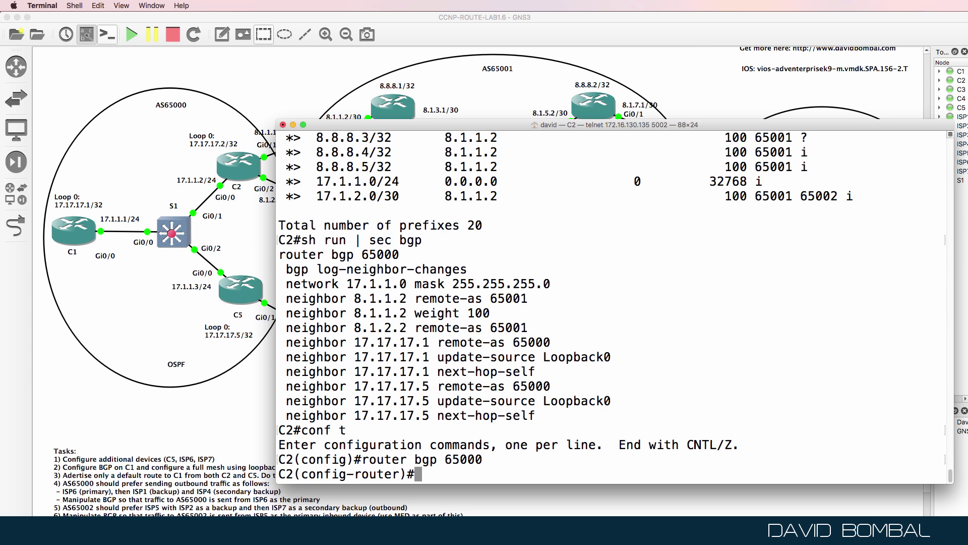
type("nei")
key("Tab")
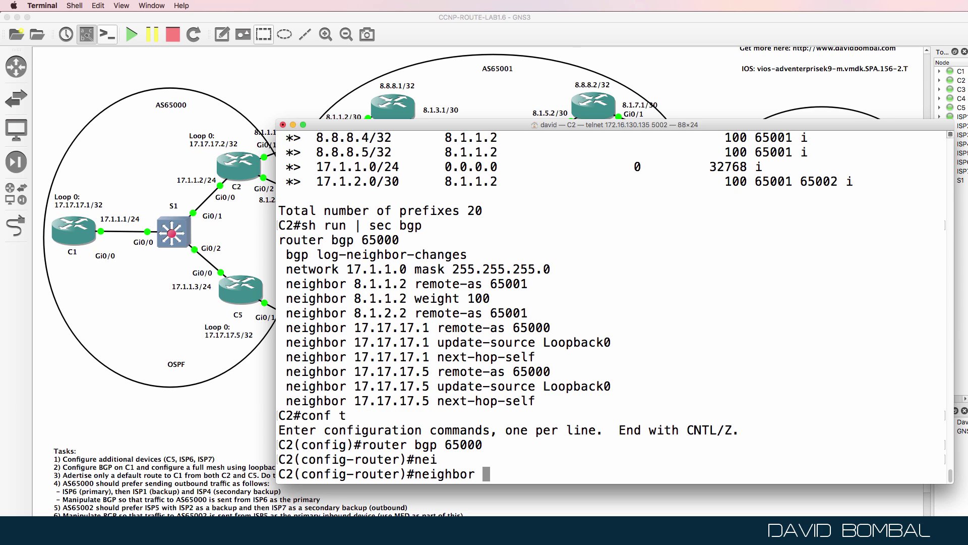
type("1717")
key("BackSpace")
key("BackSpace")
type(".17.17.1 ?")
key("space")
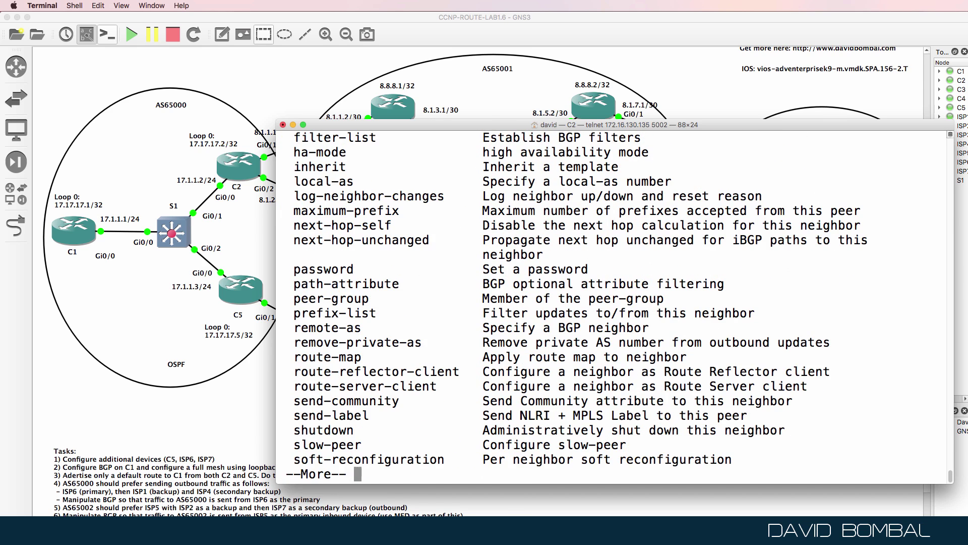
key("space")
key("Up")
key("Down")
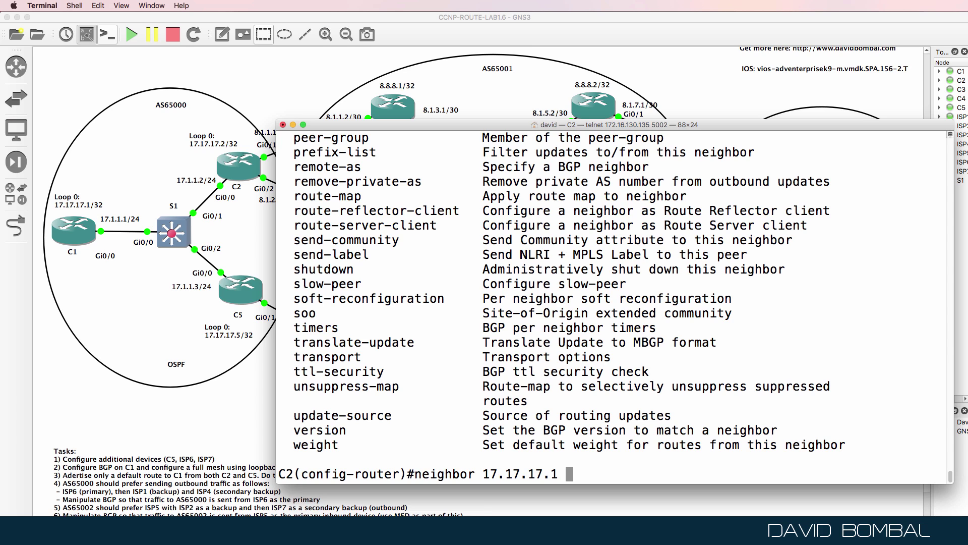
type("de")
key("Tab")
type("f")
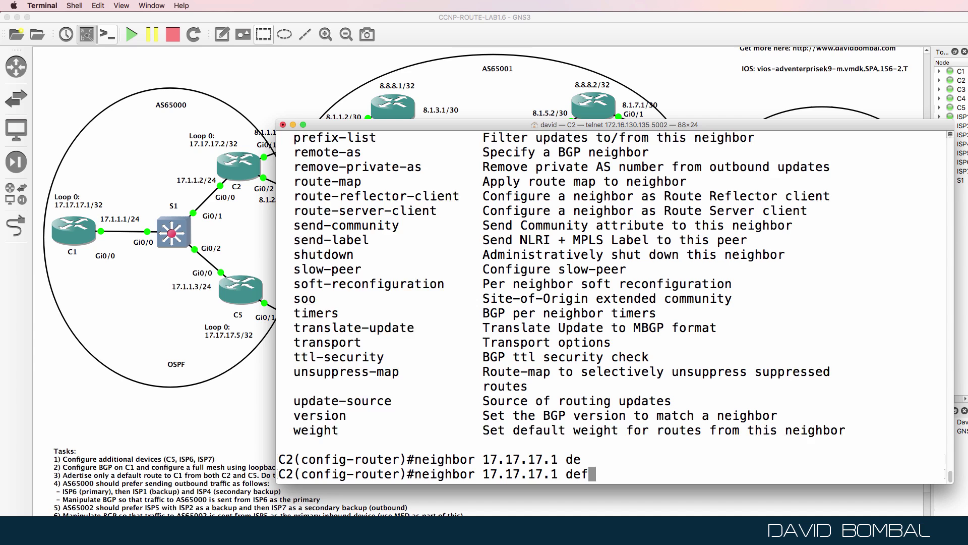
key("Tab")
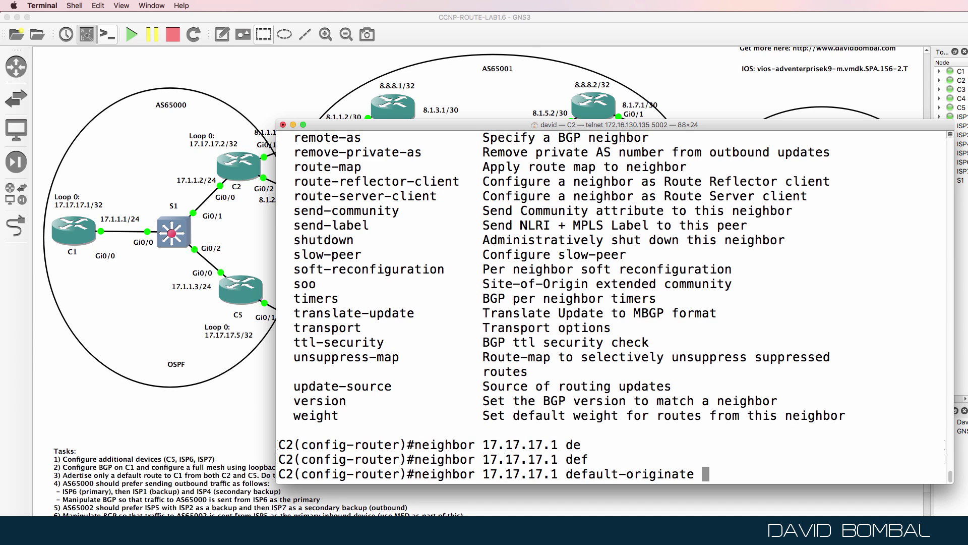
key("Return")
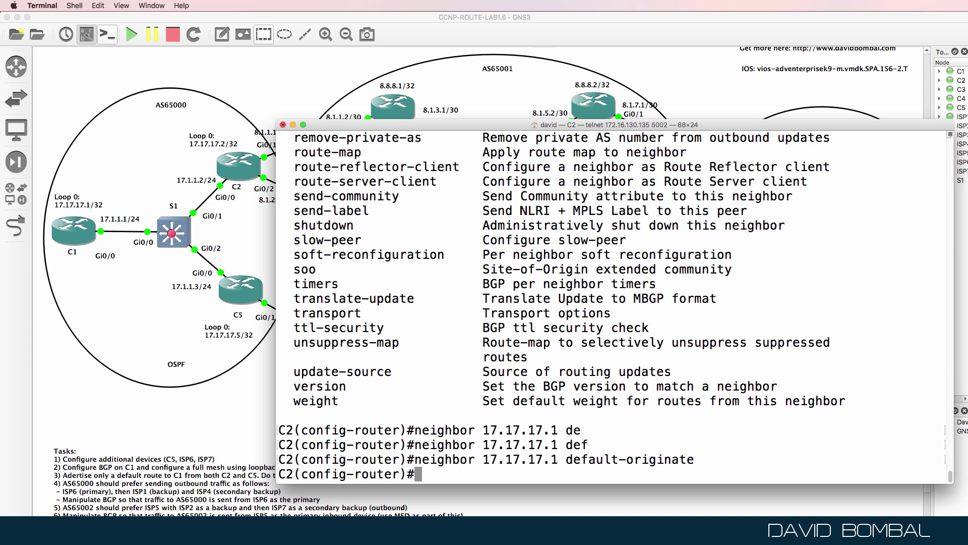
- Leave configuration mode and soft-reset C2's BGP sessions with 'clear ip bgp * soft'
type("e")
type("nd")
key("Return")
type("clear ip bgp &*")
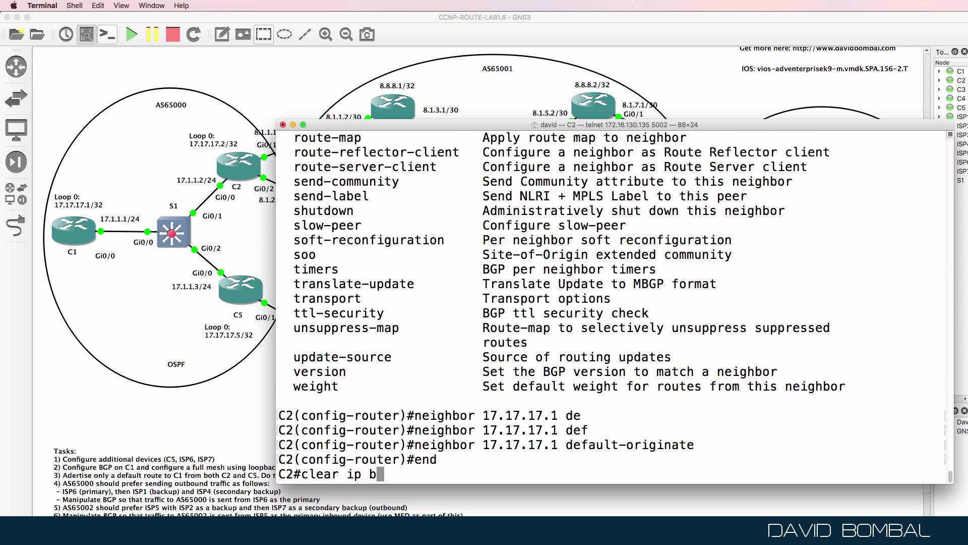
key("BackSpace")
key("BackSpace")
key("BackSpace")
type("* soft")
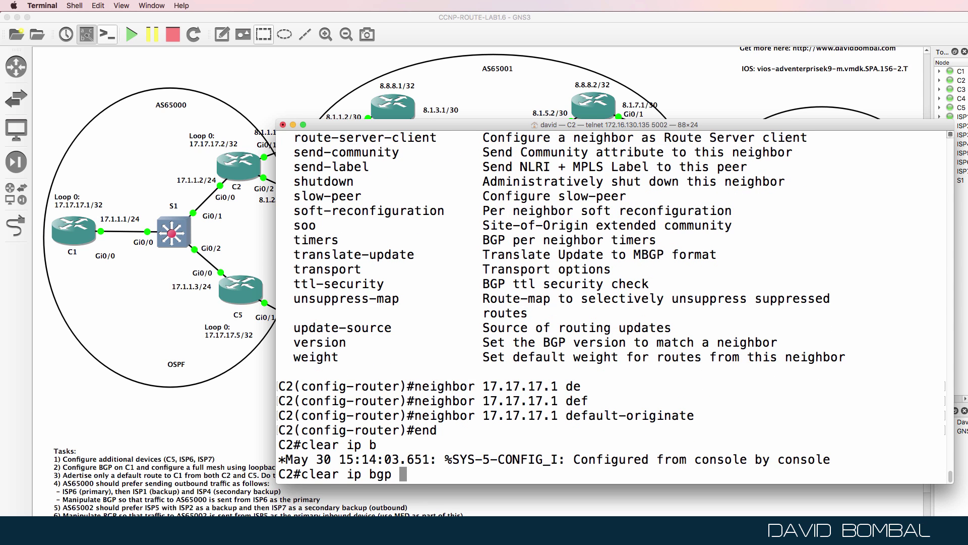
key("Return")
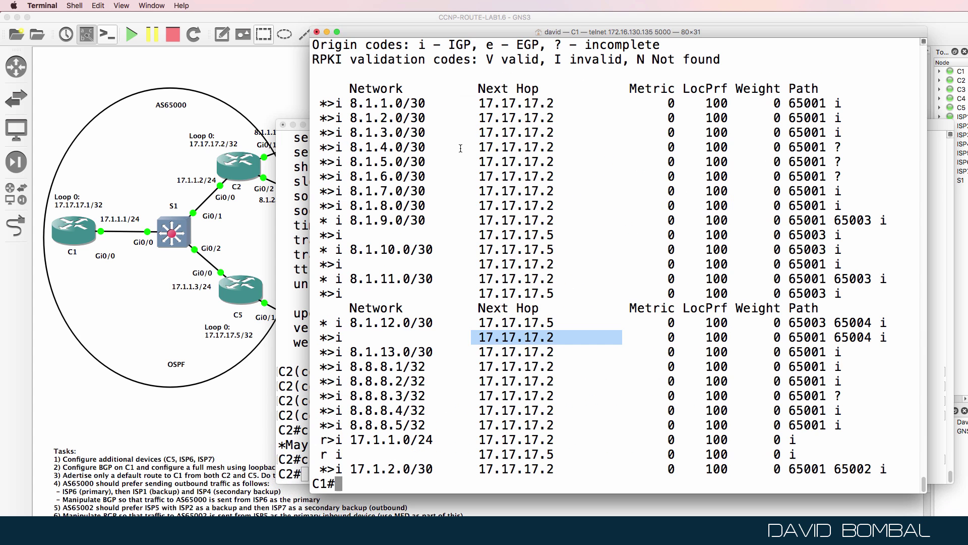
type("sh ip bgp")
key("Return")
left_click_drag(562, 279, 313, 275)
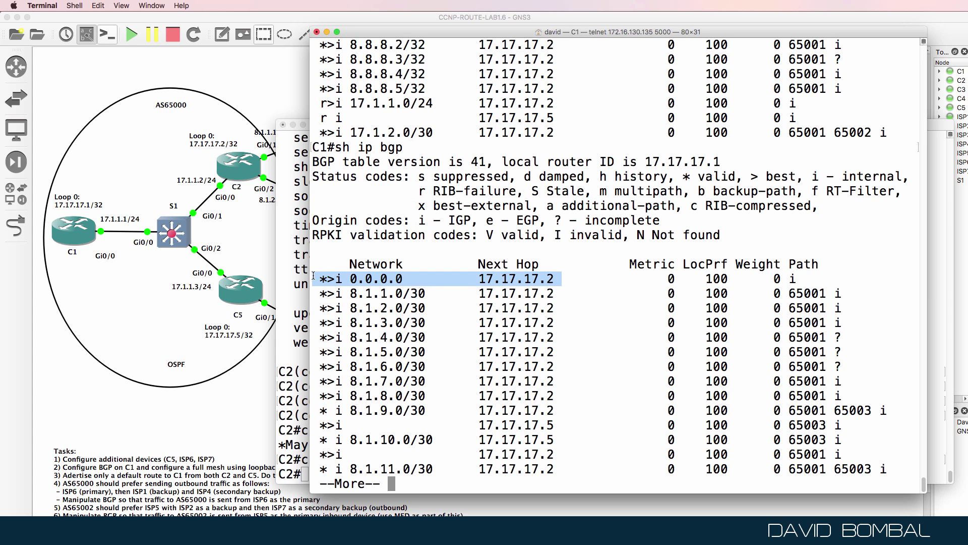
left_click_drag(309, 291, 585, 412)
key("space")
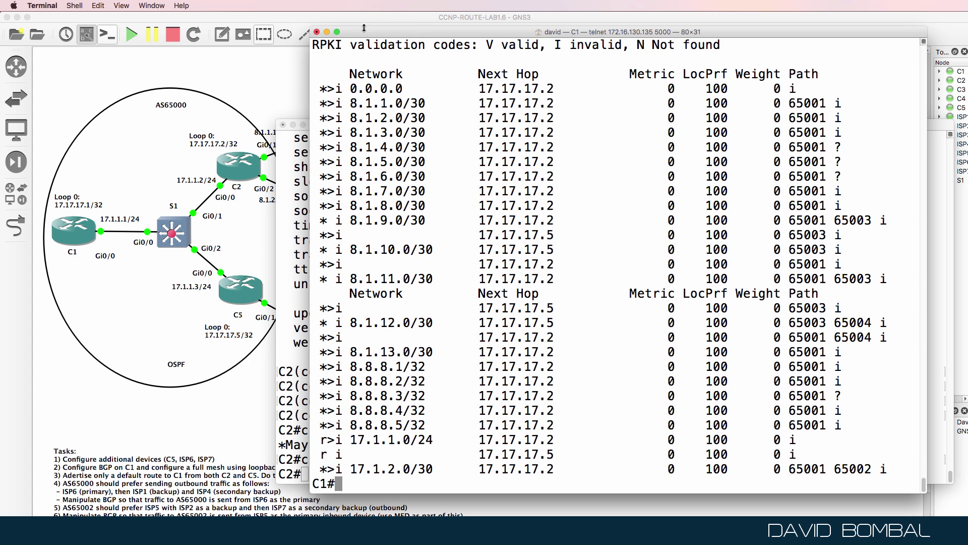
left_click(327, 32)
left_click_drag(701, 400, 411, 401)
- Under router bgp 65000, apply prefix-list default-route outbound to neighbor 17.17.17.1
type("conf t")
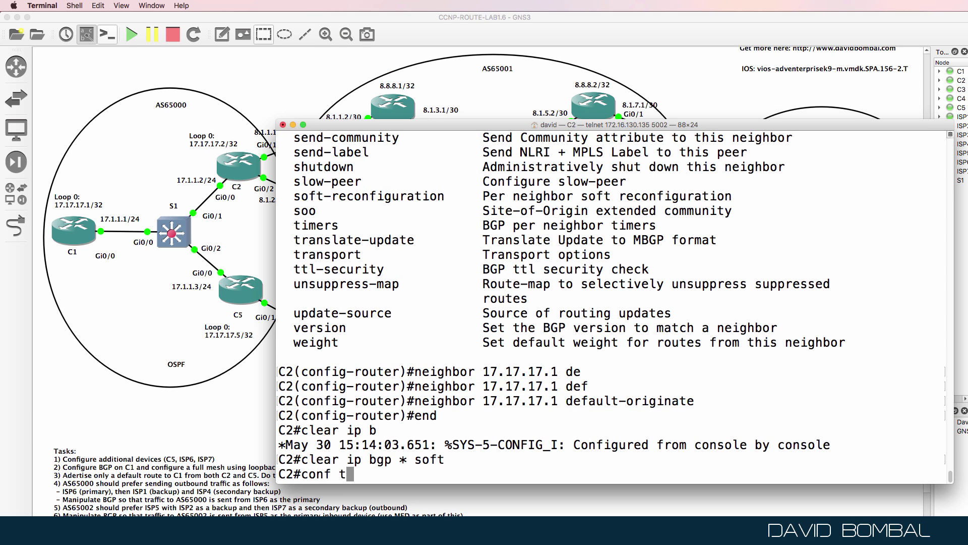
key("Return")
type("r")
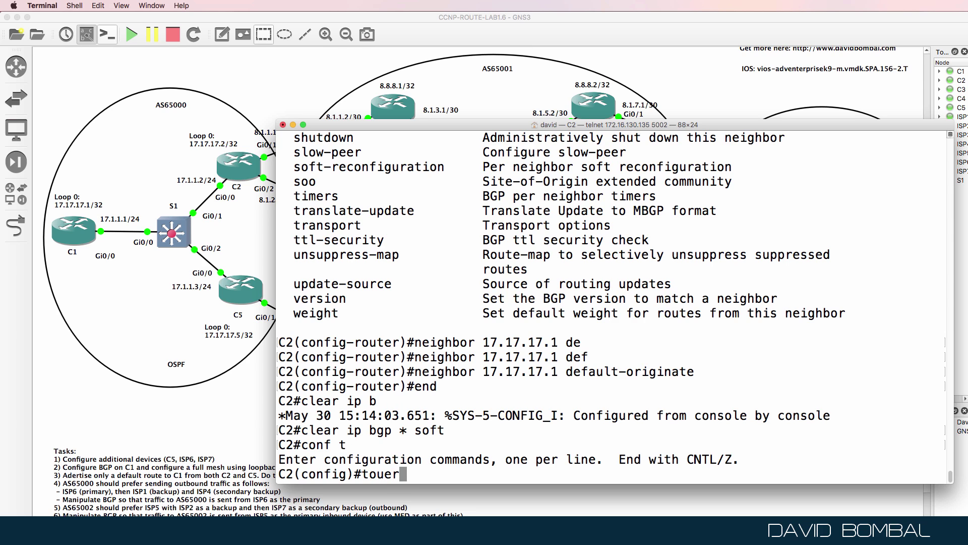
type("outer bgp 65000")
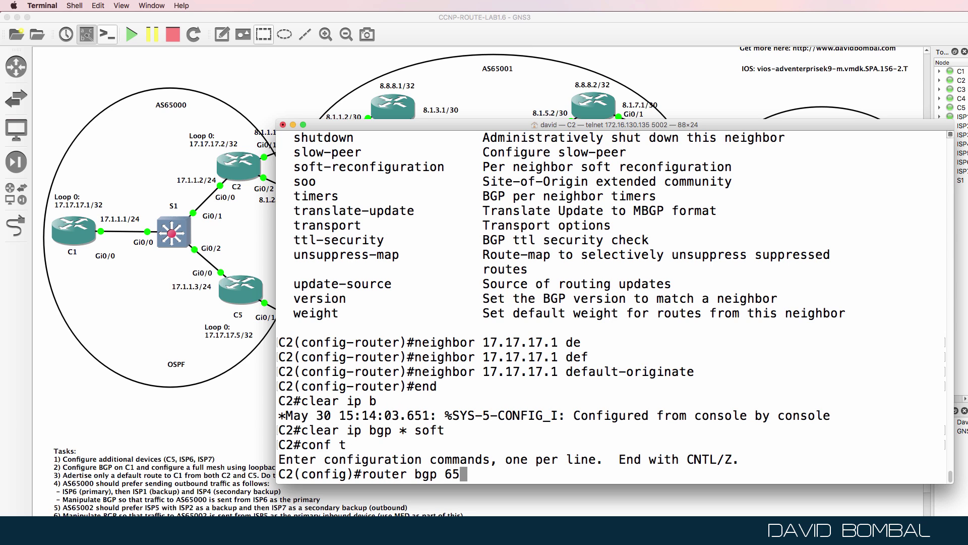
key("Return")
type("nei")
key("Tab")
type("17.17.17.1 ?")
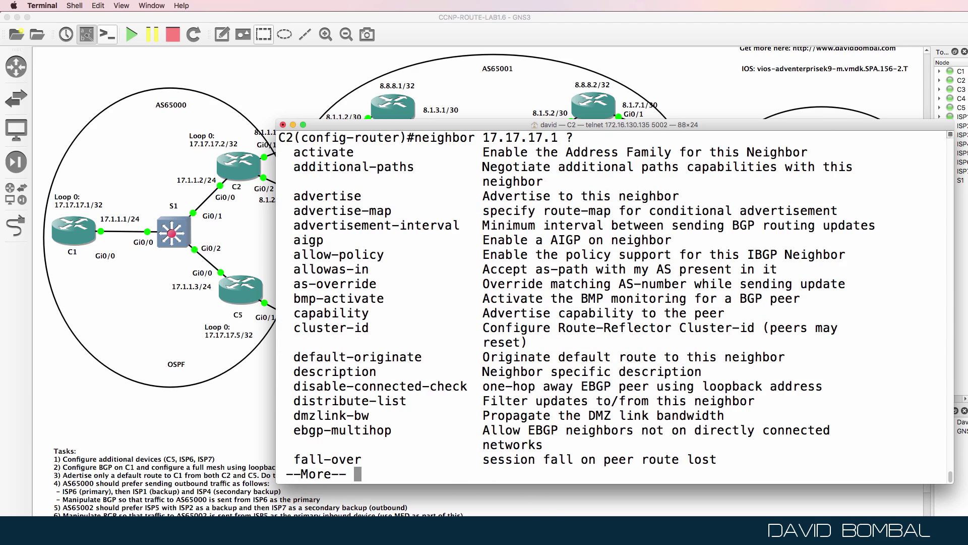
key("space")
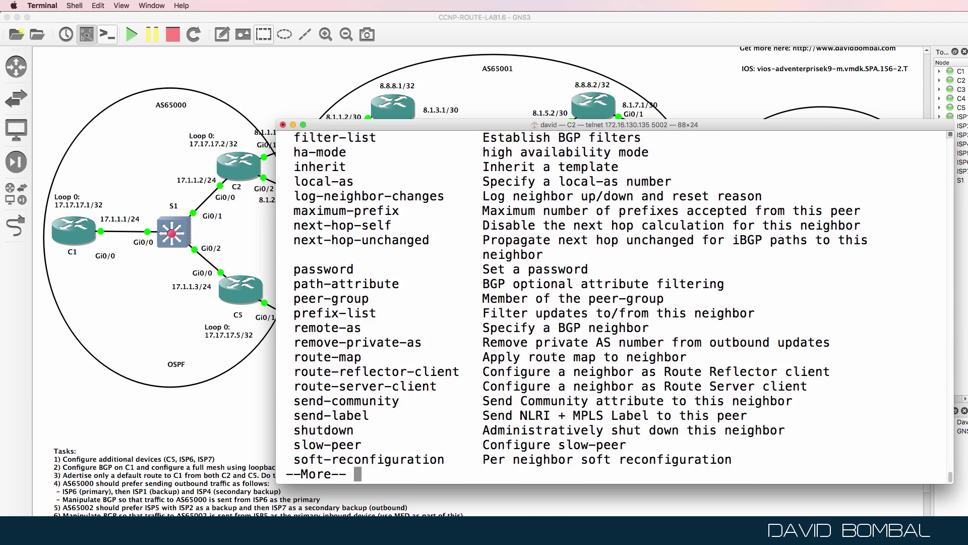
type("qpr")
key("Tab")
type("?")
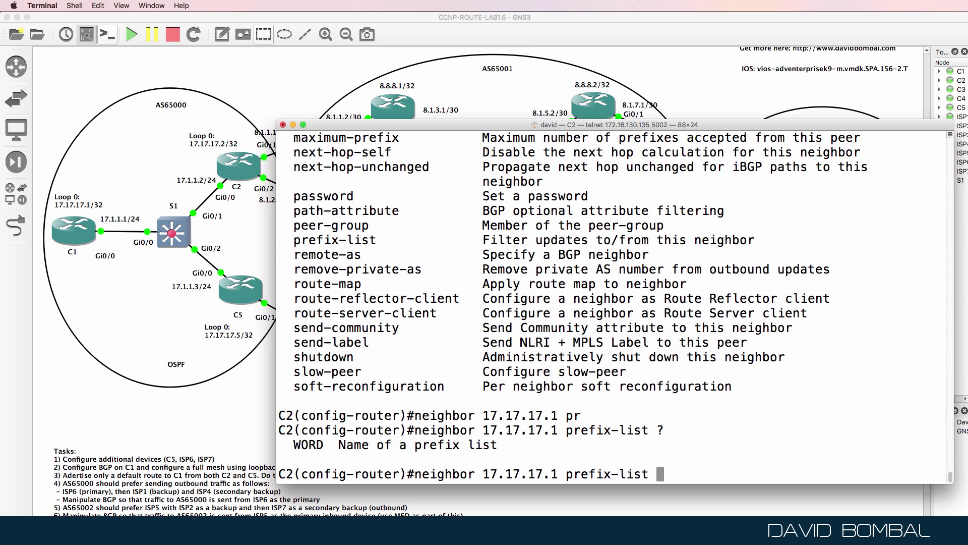
type("default-route")
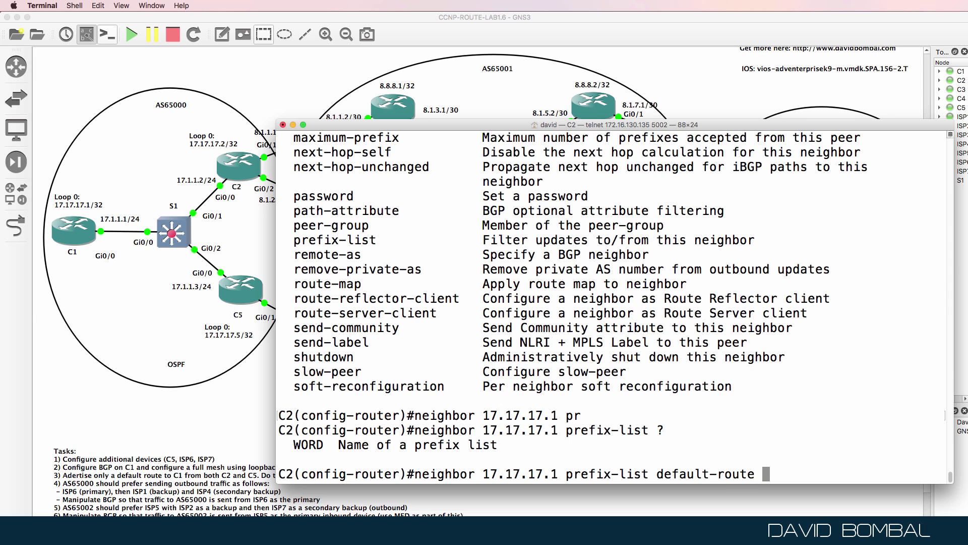
type(" ?out")
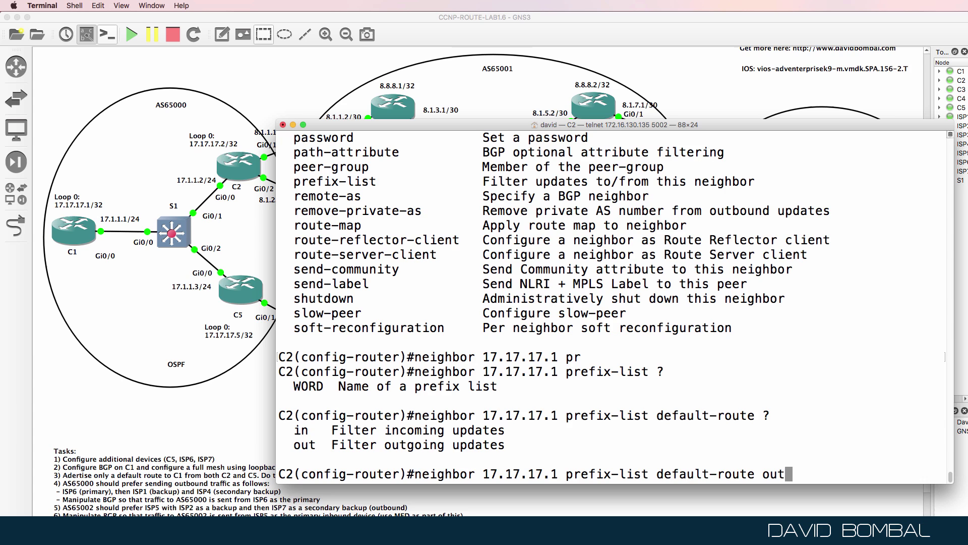
key("Return")
- Define prefix-list default-route with seq 10 permit 0.0.0.0/0
type("exit")
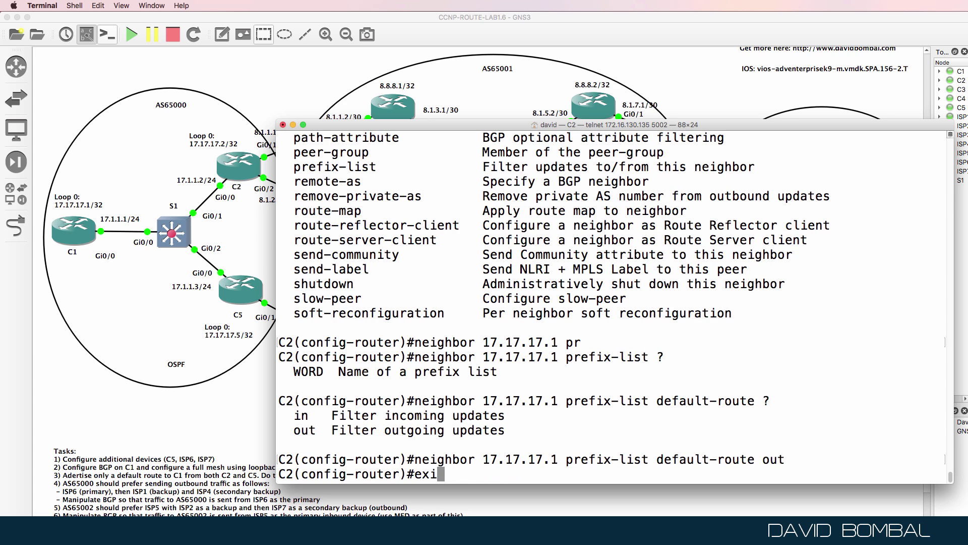
key("Return")
type("ip pr")
key("Tab")
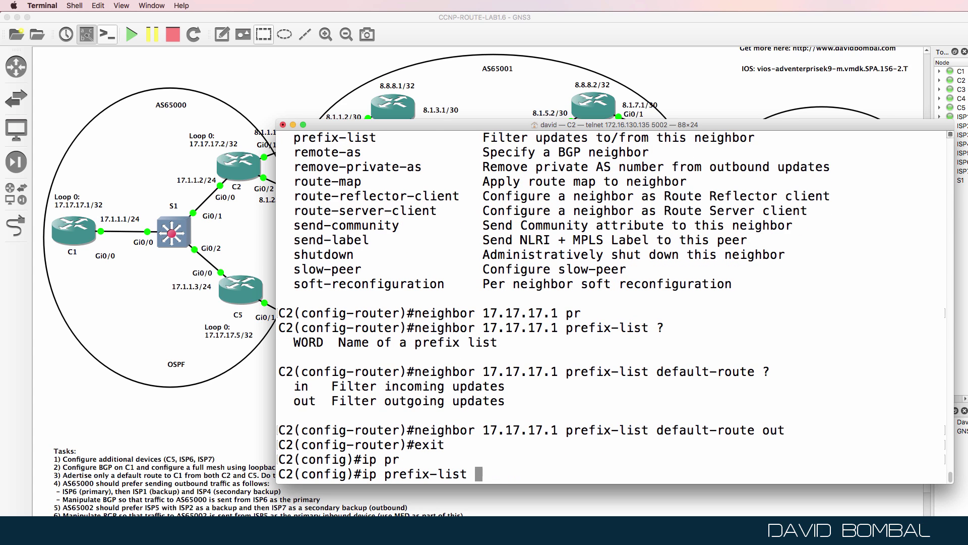
type("?default-route")
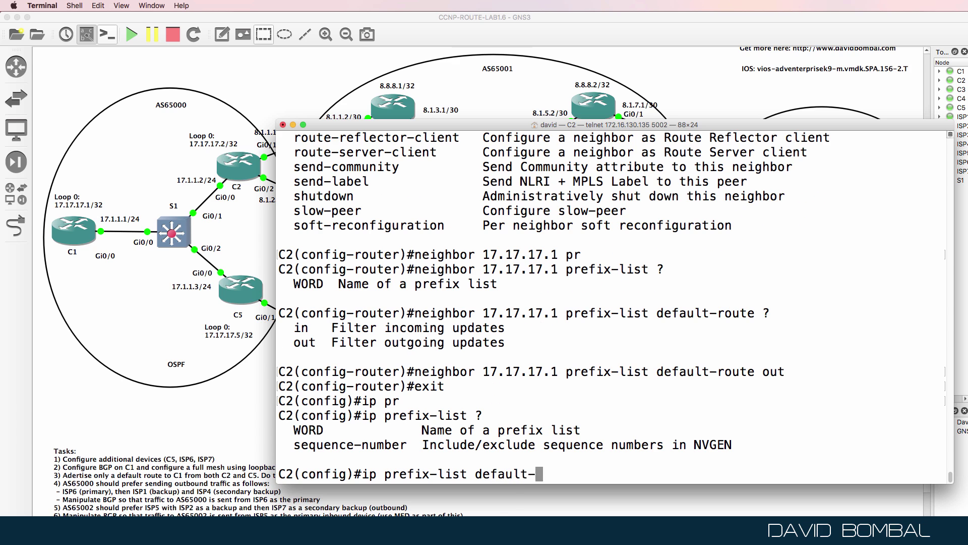
type(" ?")
type("seq")
type(" 10 ")
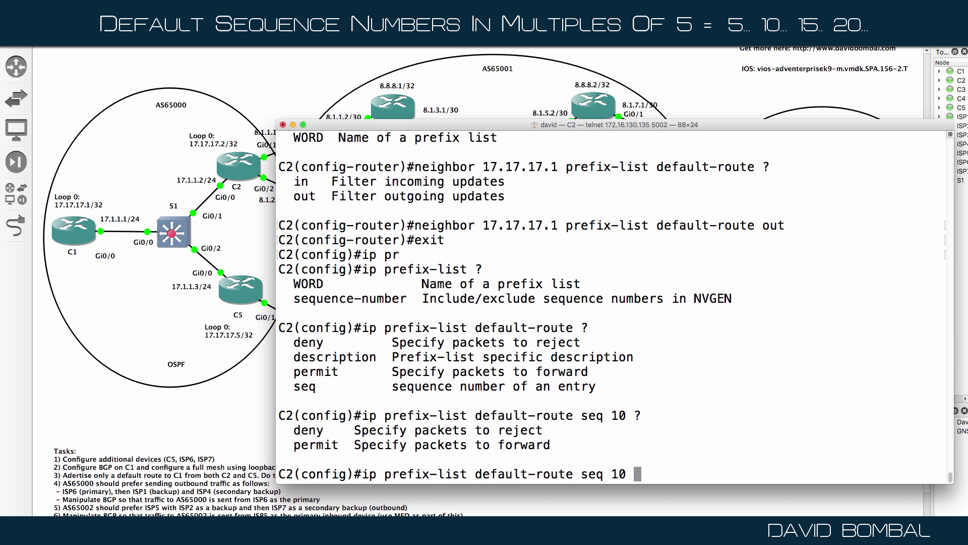
type("?permit ")
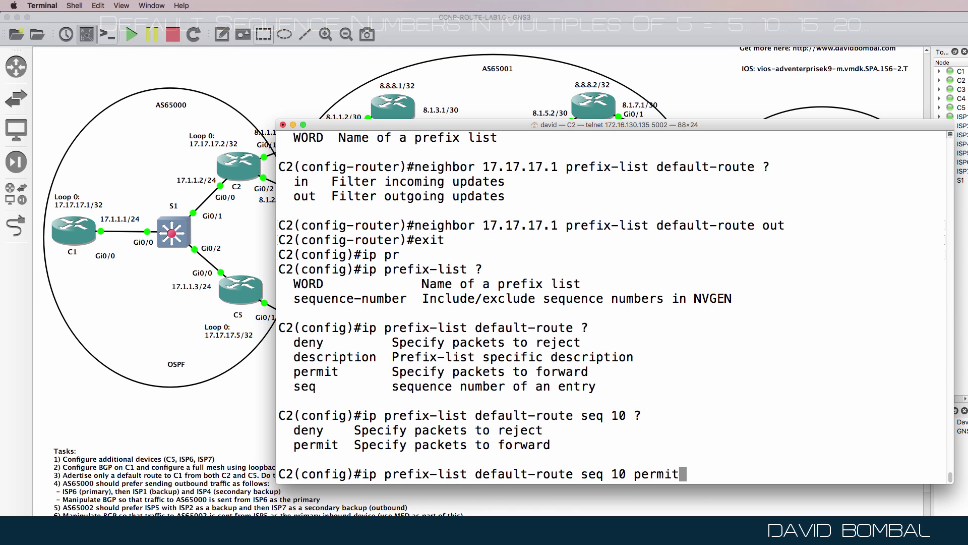
type("?0.0")
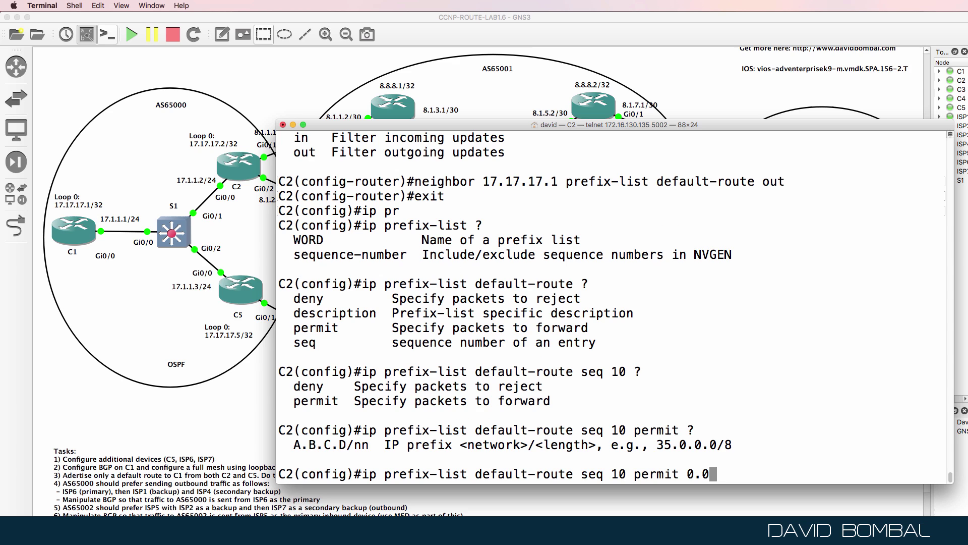
type(".0.0/0")
key("Return")
- Exit configuration and soft-reset C2's BGP sessions with 'clear ip bgp * soft'
type("end")
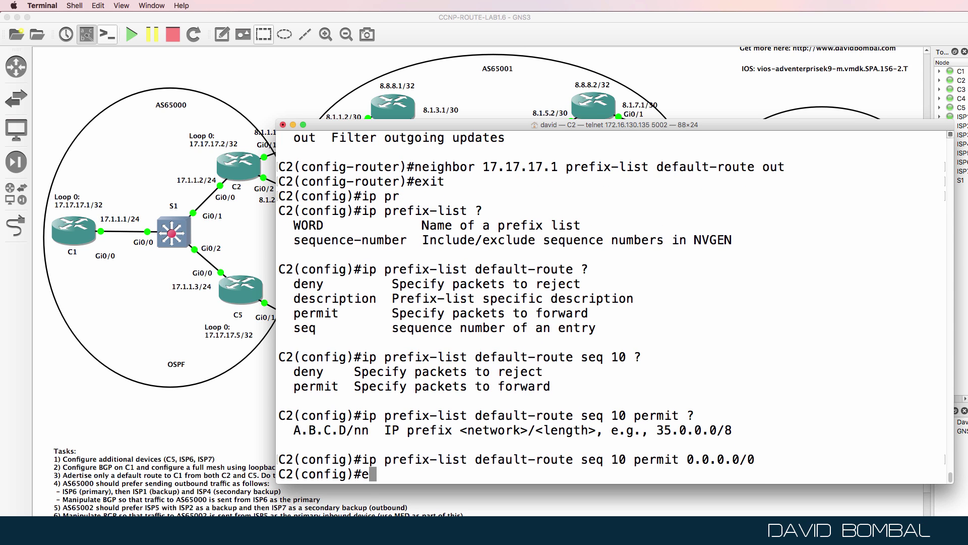
key("Return")
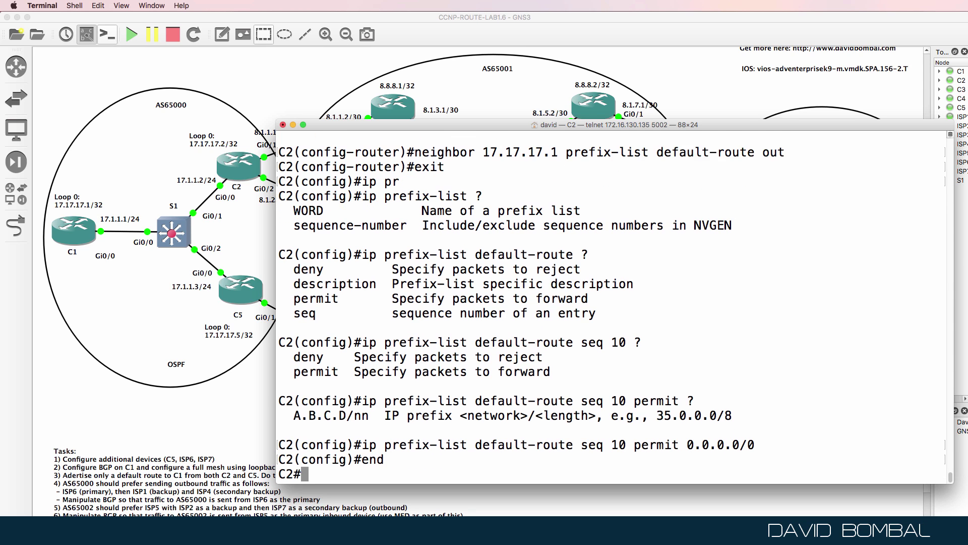
key("Return")
type("clear ip bgp * soft")
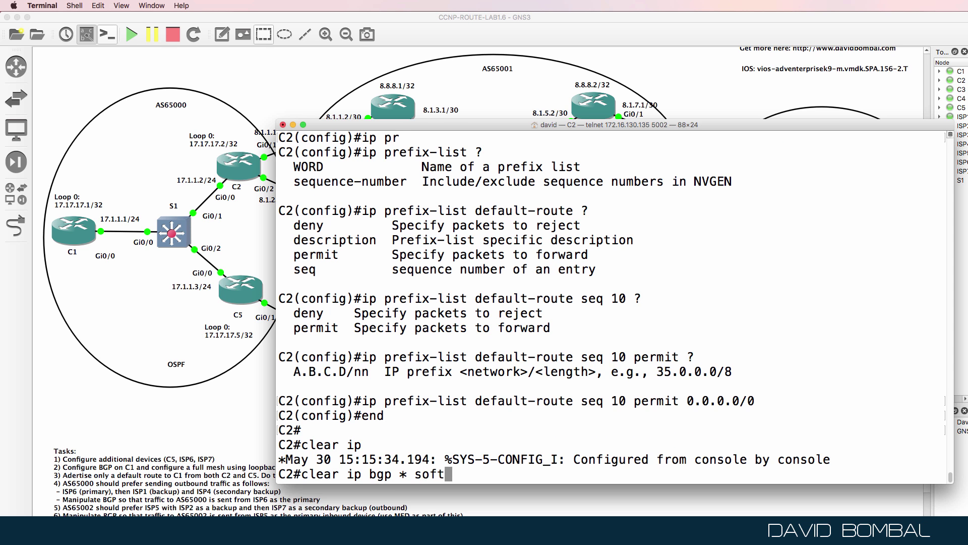
key("Return")
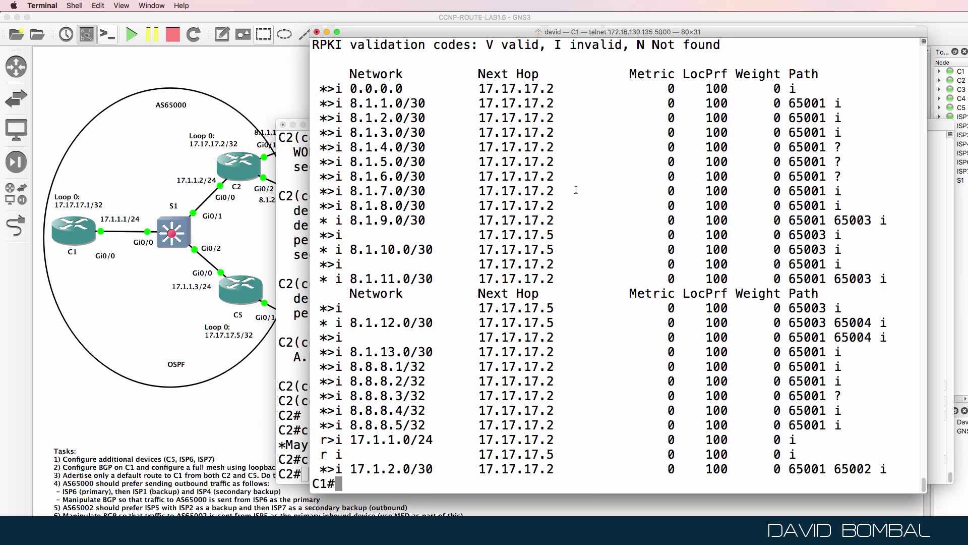
- Refresh C1's BGP table and show its routing table, highlighting the default route from C2
left_click_drag(319, 83, 577, 144)
type("sh ip bgp")
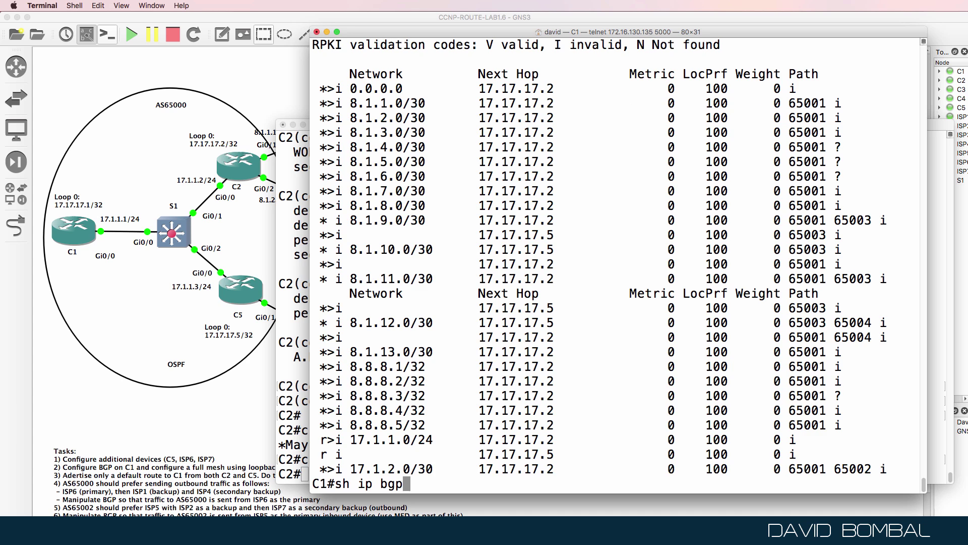
key("Return")
left_click_drag(322, 395, 595, 397)
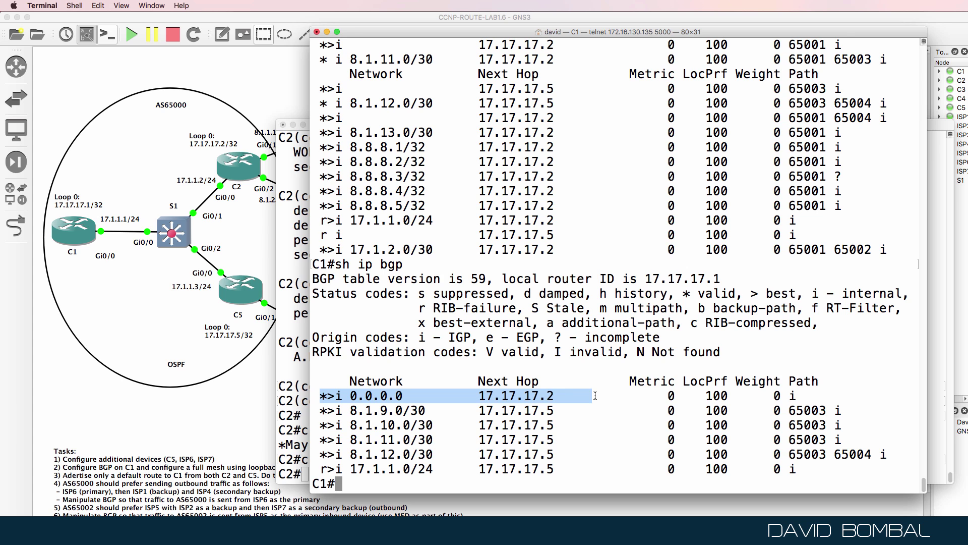
type("sh ip oute")
key("Return")
type("sh ip out")
key("BackSpace")
key("BackSpace")
key("BackSpace")
type("route")
key("Return")
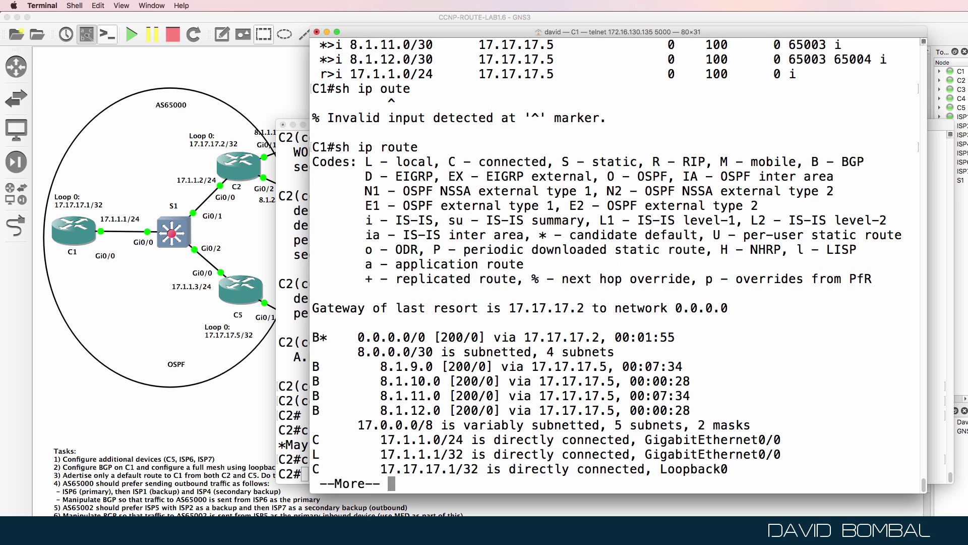
key("space")
left_click_drag(676, 309, 307, 312)
- Redisplay C1's BGP table to confirm 8.1.9.0/30 and other prefixes still arrive via 17.17.17.5
key("Up")
key("BackSpace")
key("BackSpace")
key("BackSpace")
key("BackSpace")
key("BackSpace")
type("bgp")
key("Return")
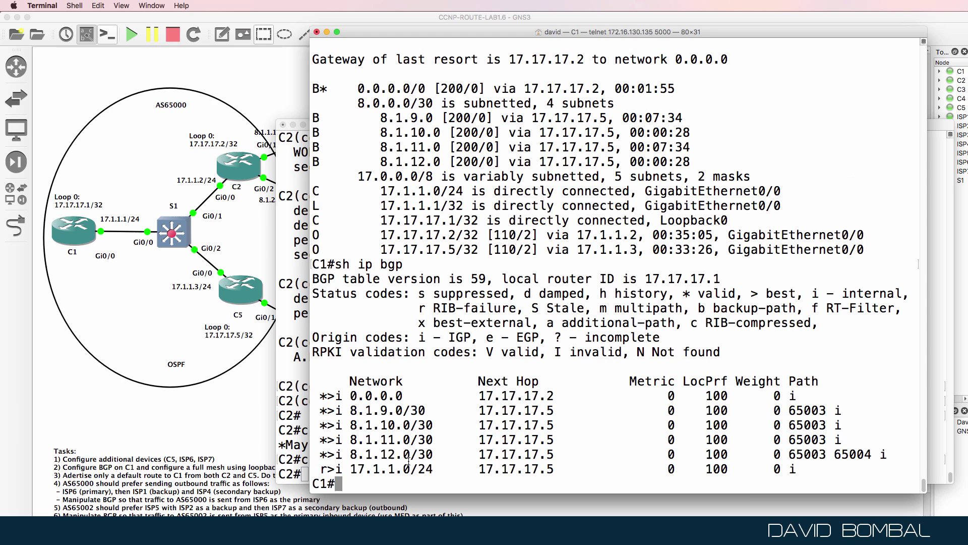
left_click_drag(320, 409, 396, 440)
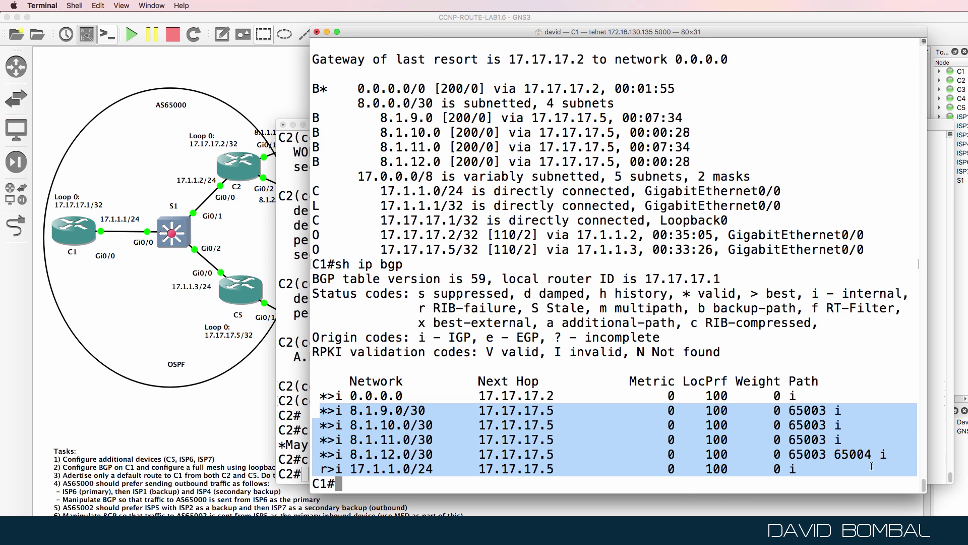
left_click_drag(478, 410, 586, 419)
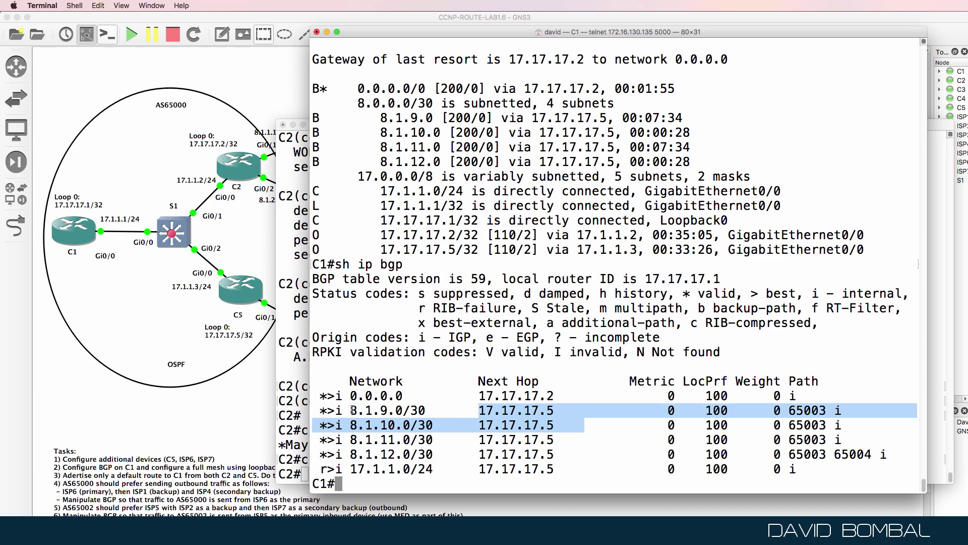
left_click_drag(352, 410, 423, 418)
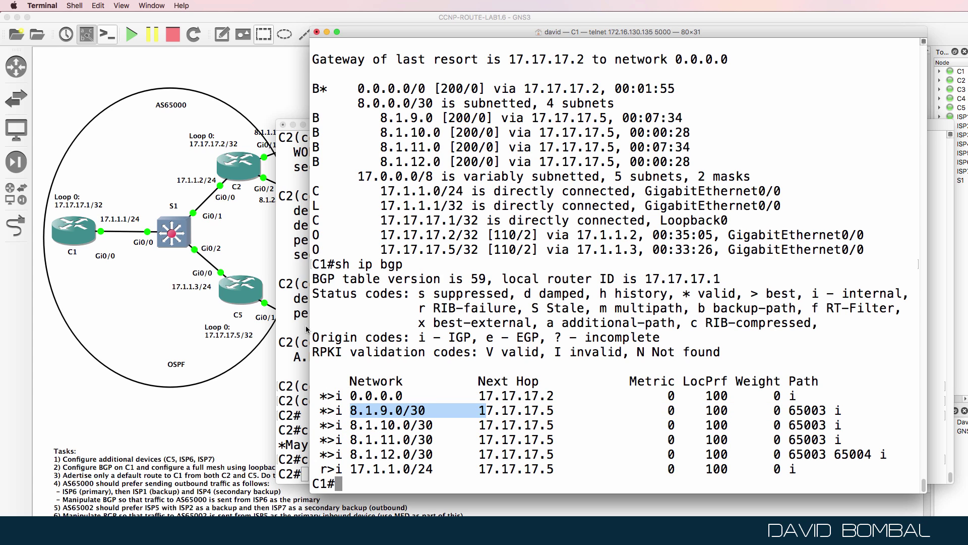
left_click(311, 24)
right_click(318, 530)
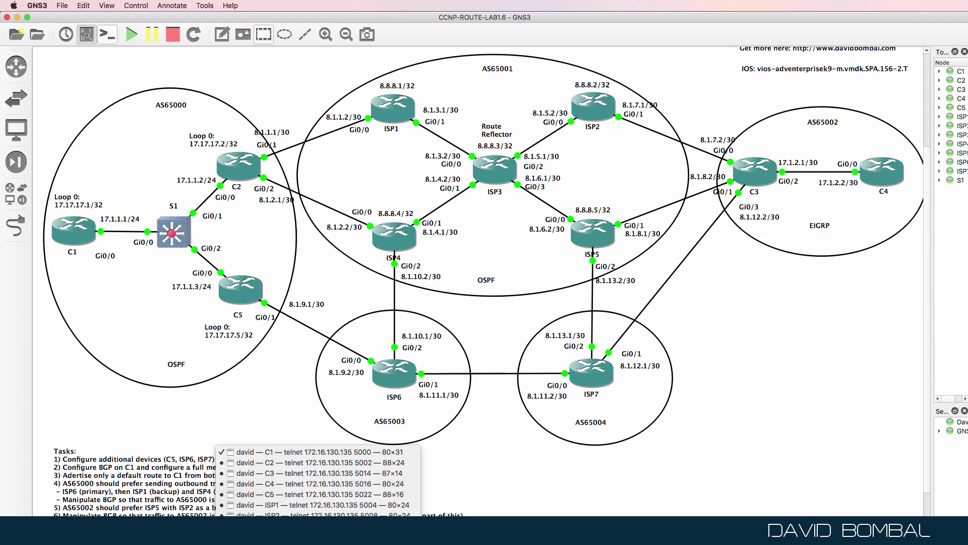
- Run 'sh run | sec bgp' on C5, showing network 17.1.1.0/24 and next-hop-self to both peers
left_click(318, 493)
key("Return")
key("Return")
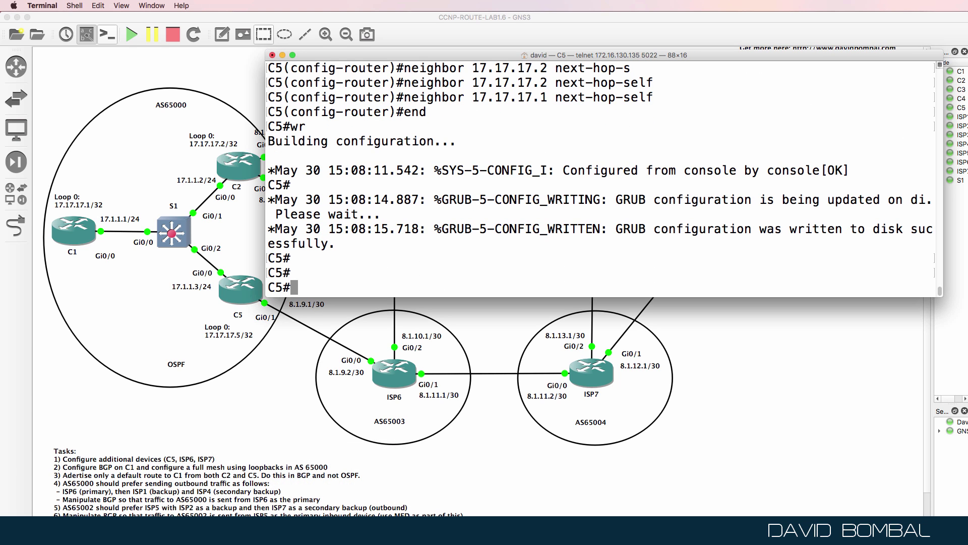
type("sh run | sec bgp")
key("Return")
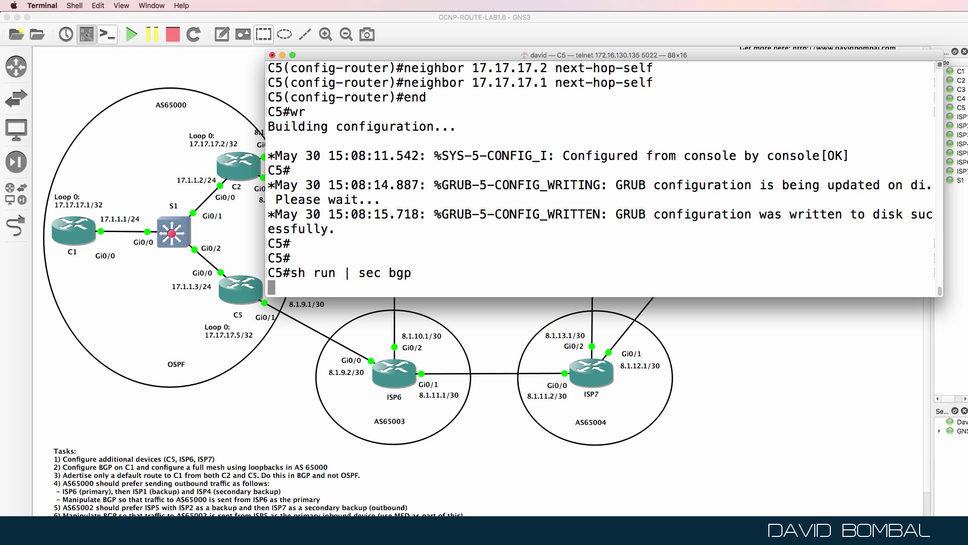
left_click_drag(566, 56, 658, 116)
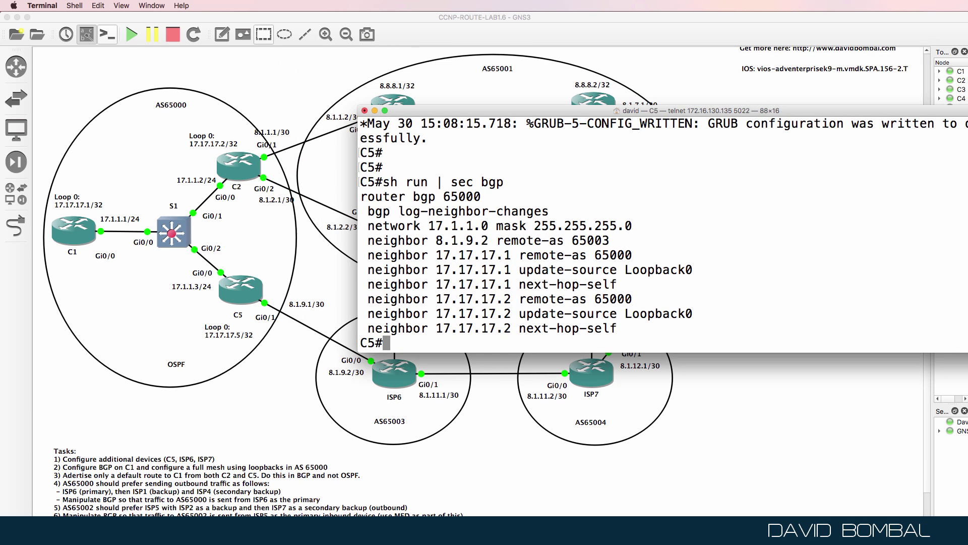
right_click(318, 529)
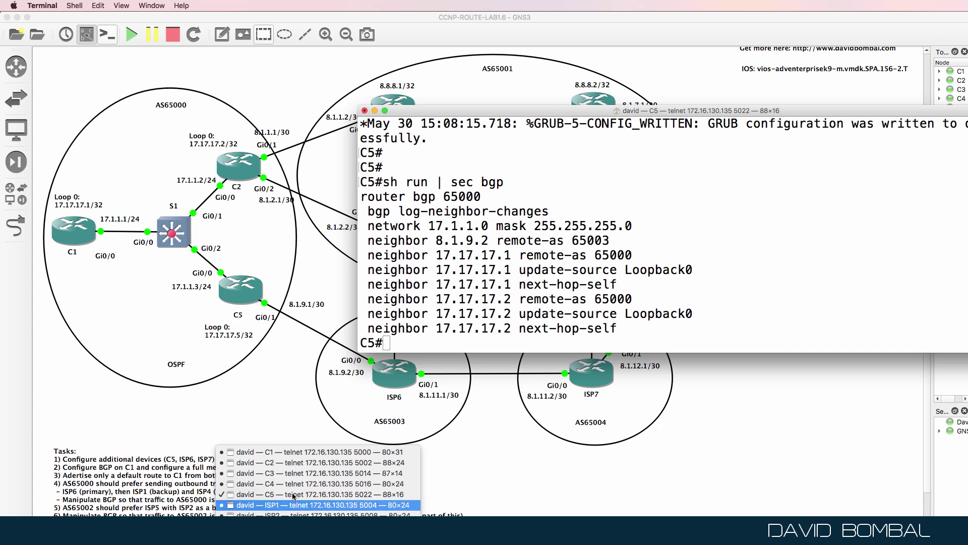
- Show C2's config from BGP onward with 'sh run | b bgp' and copy its neighbor 17.17.17.1 prefix-list line
left_click(297, 464)
type("s")
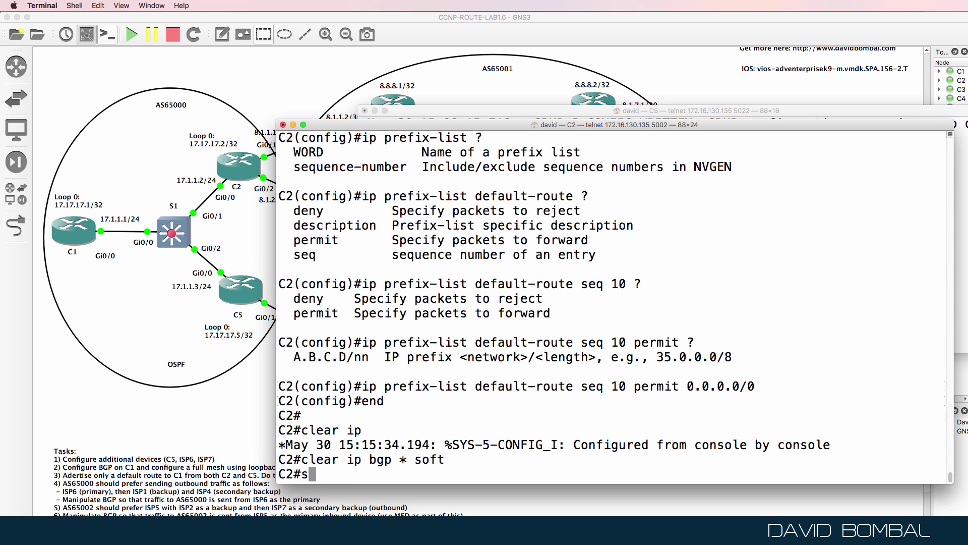
type("h run | sec bgp")
key("Return")
key("Up")
key("BackSpace")
key("BackSpace")
key("BackSpace")
key("BackSpace")
key("BackSpace")
key("BackSpace")
key("BackSpace")
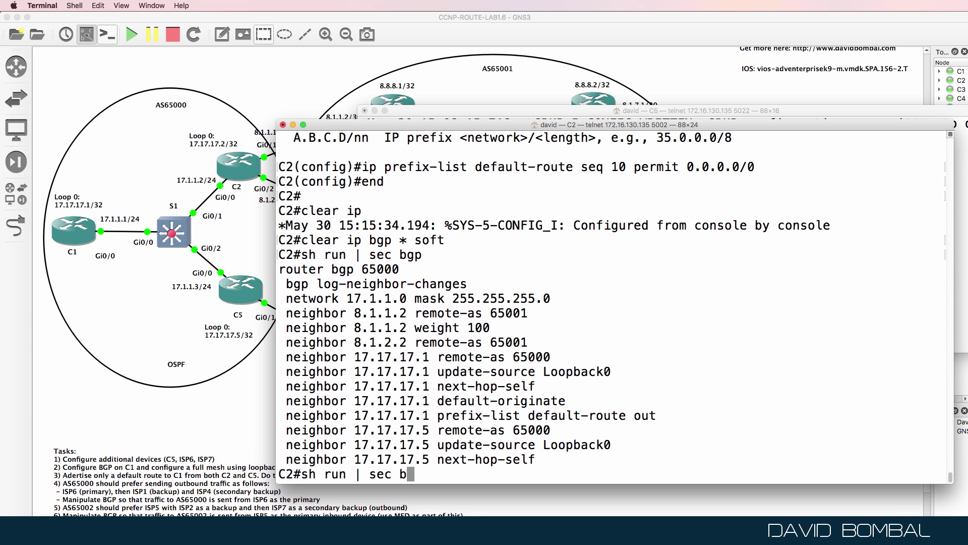
type("b bgp")
key("Return")
left_click_drag(656, 283, 284, 283)
key("super+c")
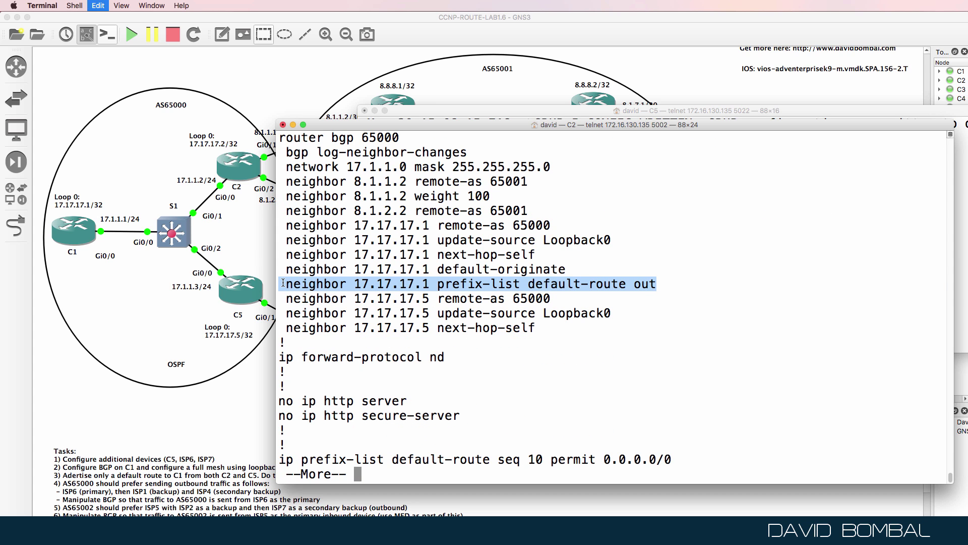
left_click(586, 110)
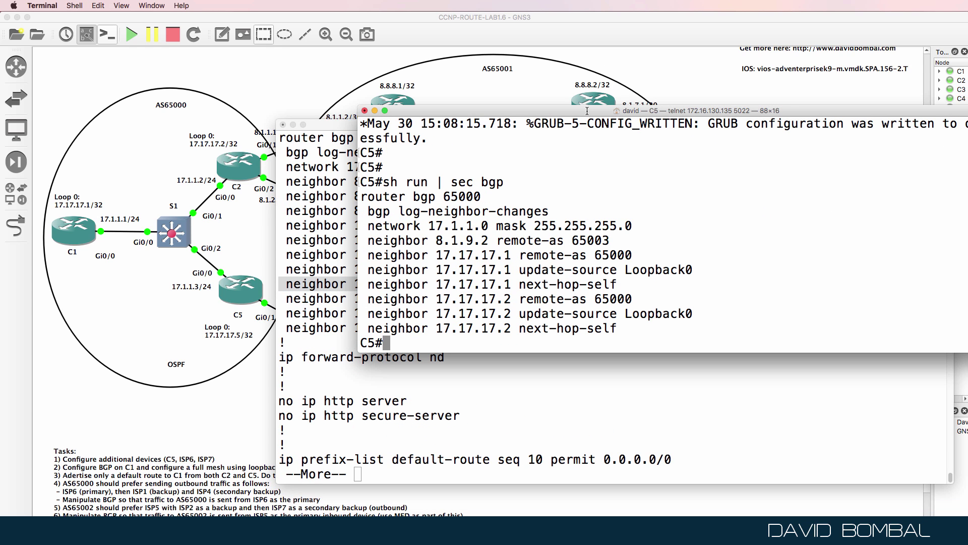
- Paste 'neighbor 17.17.17.1 prefix-list default-route out' under router bgp 65000 on C5
type("conf t")
key("Return")
type("router b")
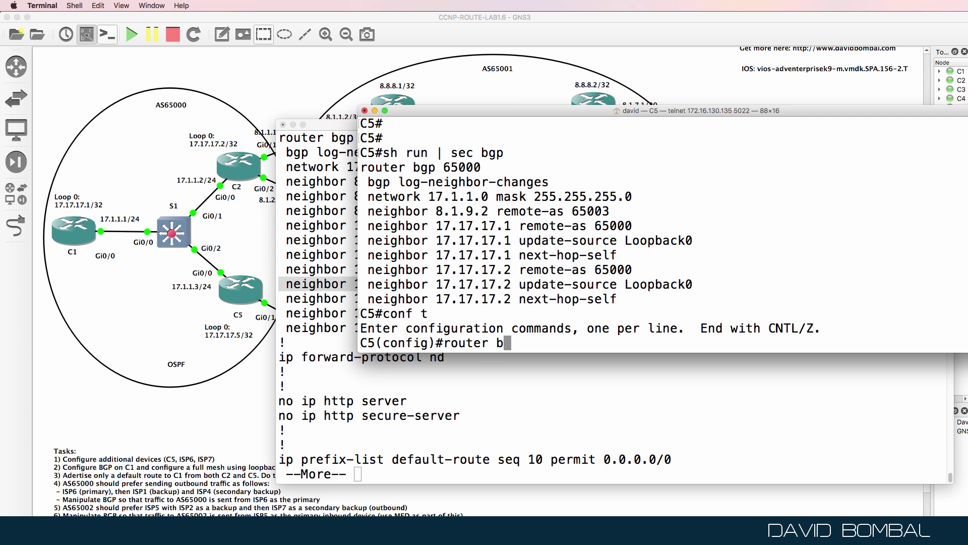
type("gp 65000")
key("Return")
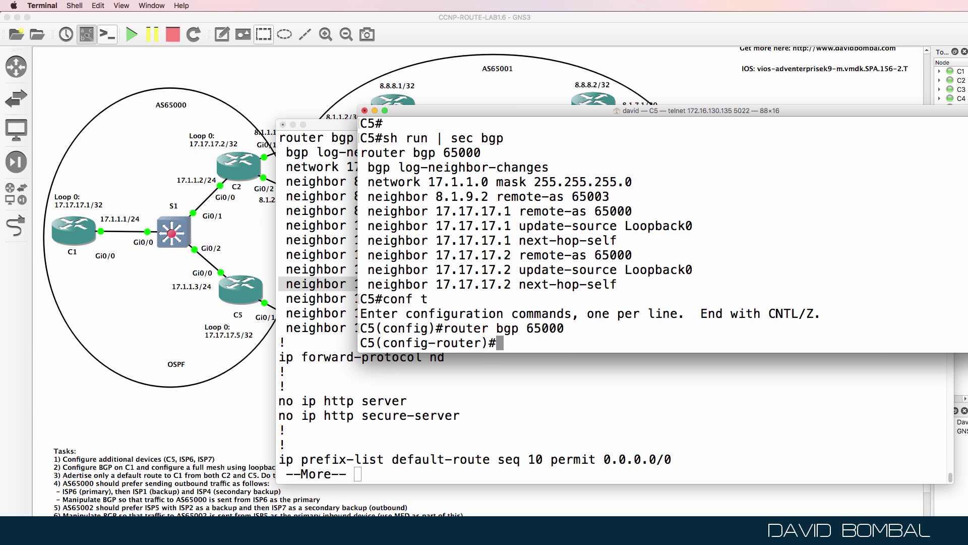
key("super+v")
key("Return")
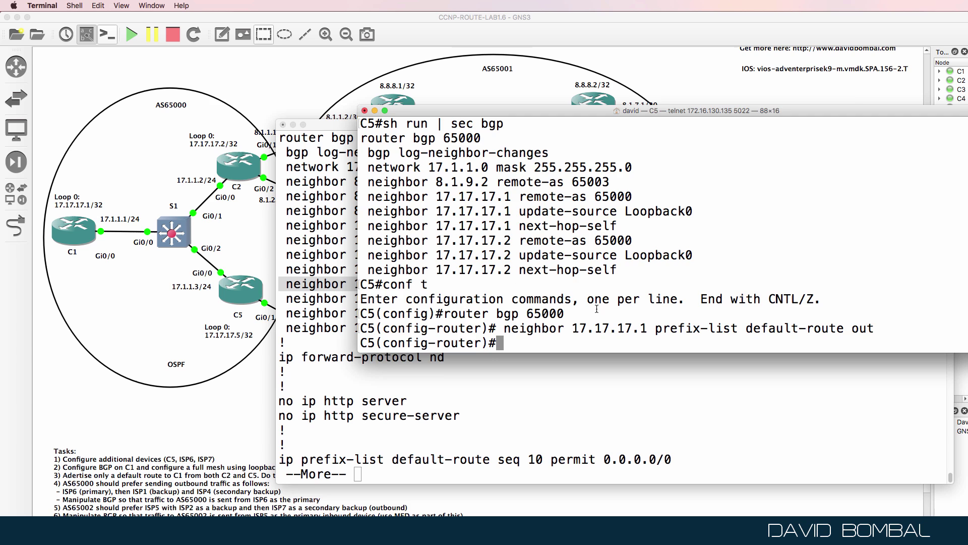
- Copy C2's prefix-list line and define default-route seq 10 permit 0.0.0.0/0 on C5
left_click(573, 377)
scroll(573, 377, "down", 3)
left_click_drag(672, 414, 168, 415)
left_click(514, 113)
type("exit")
key("Return")
key("super+v")
key("Return")
- Leave configuration mode and soft-reset C5's BGP sessions with 'clear ip bgp * soft'
type("end")
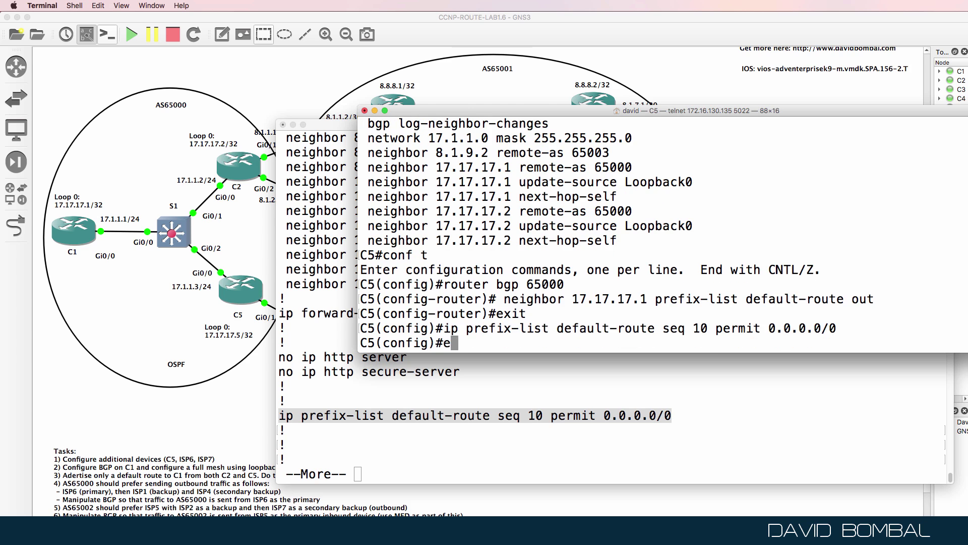
key("Return")
type("clear ip bgp * soft")
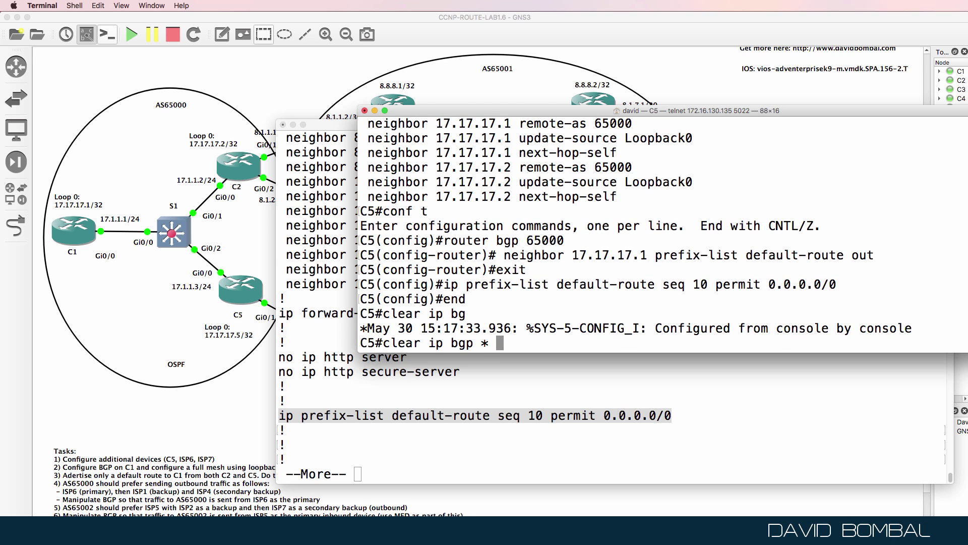
key("Return")
- On C1, rerun 'sh ip bgp' until only the 0.0.0.0 default route via 17.17.17.2 remains
left_click(518, 29)
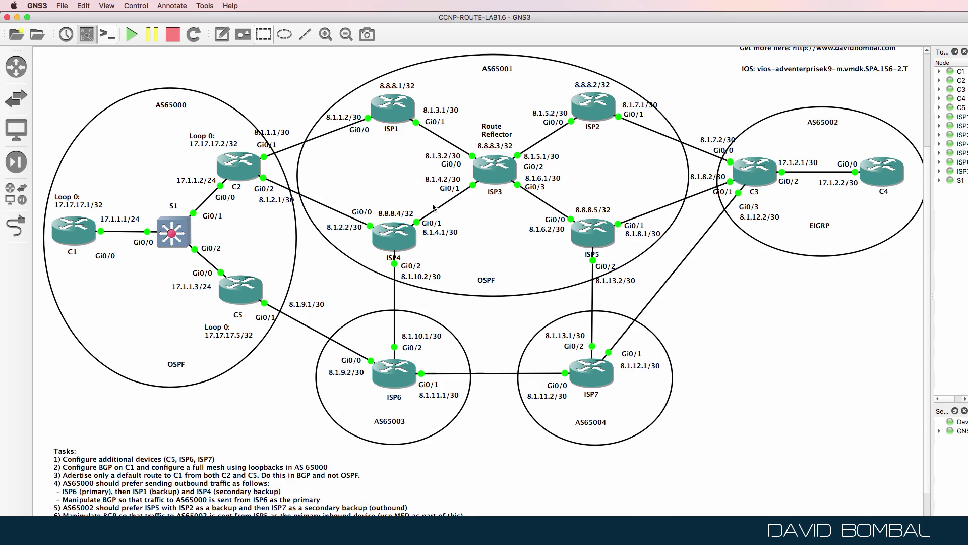
right_click(323, 529)
left_click(333, 453)
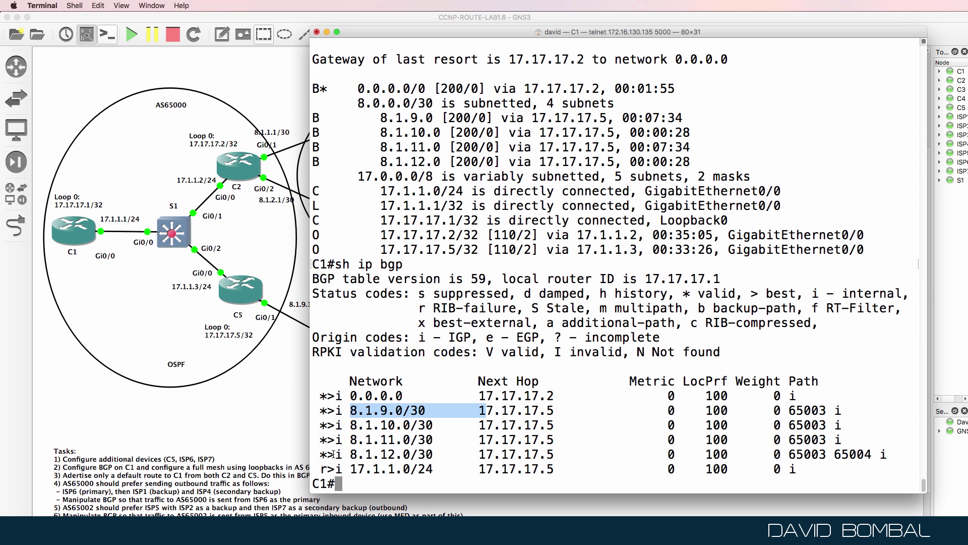
left_click_drag(356, 368, 549, 492)
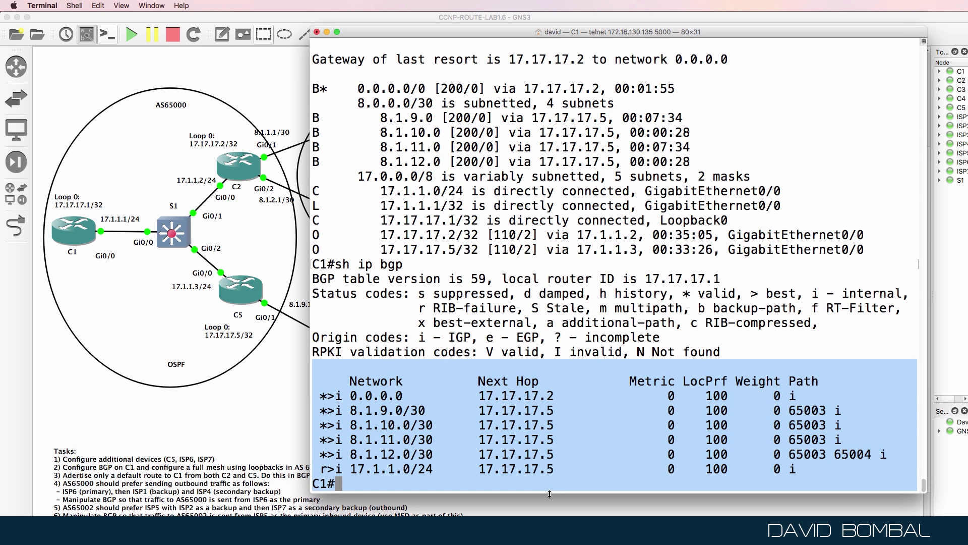
left_click(549, 493)
key("Up")
key("Return")
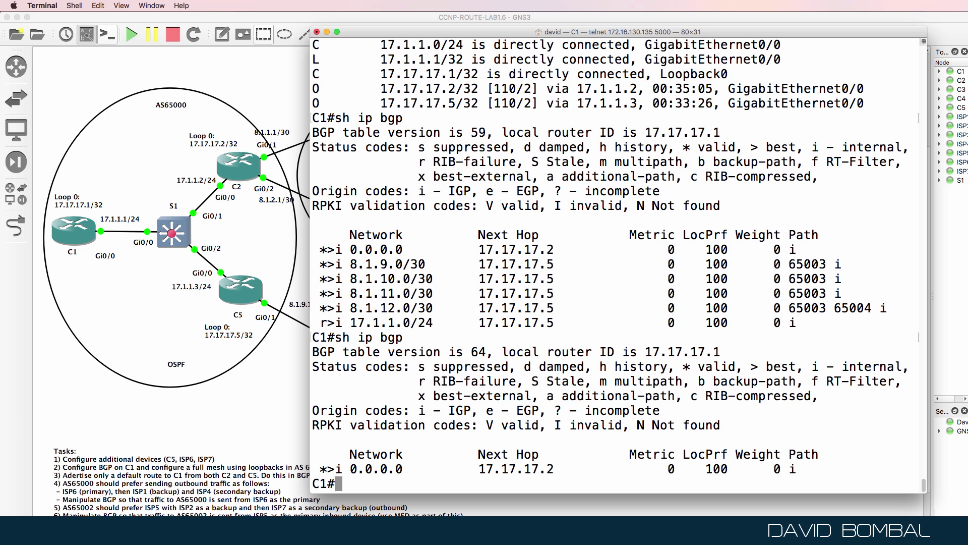
key("Up")
key("Return")
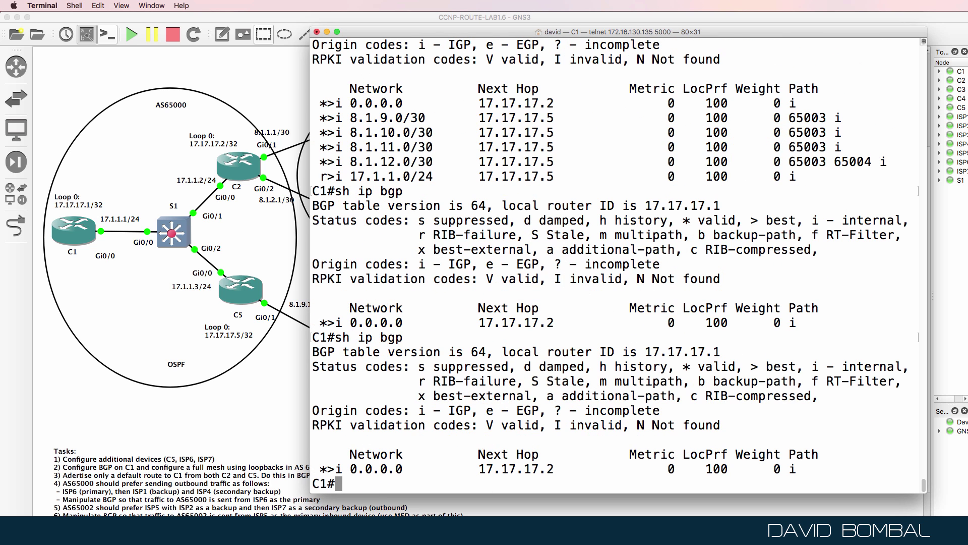
key("Up")
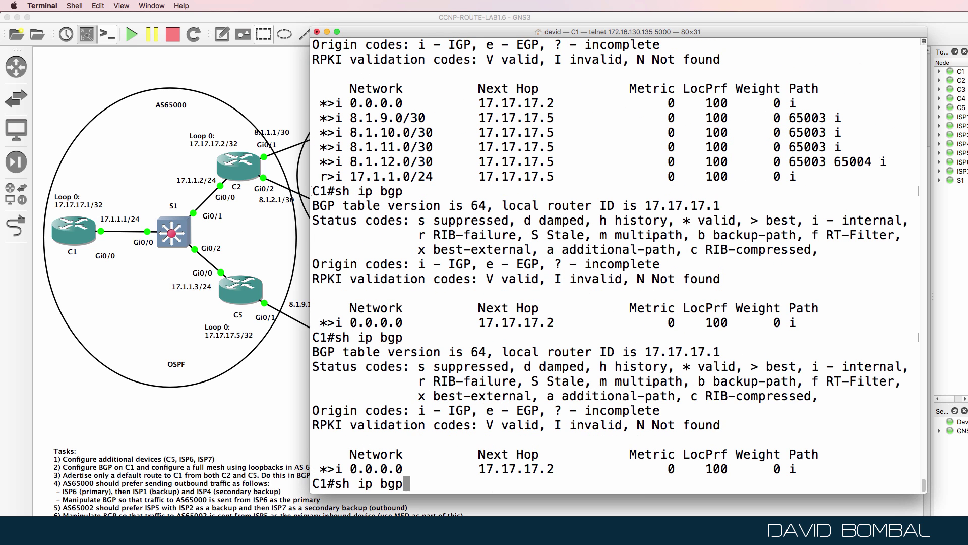
key("Return")
- Save C1 with 'wr'; 'sh ip bgp sum' shows 1 prefix from 17.17.17.2, 0 from 17.17.17.5
type("wr")
key("Return")
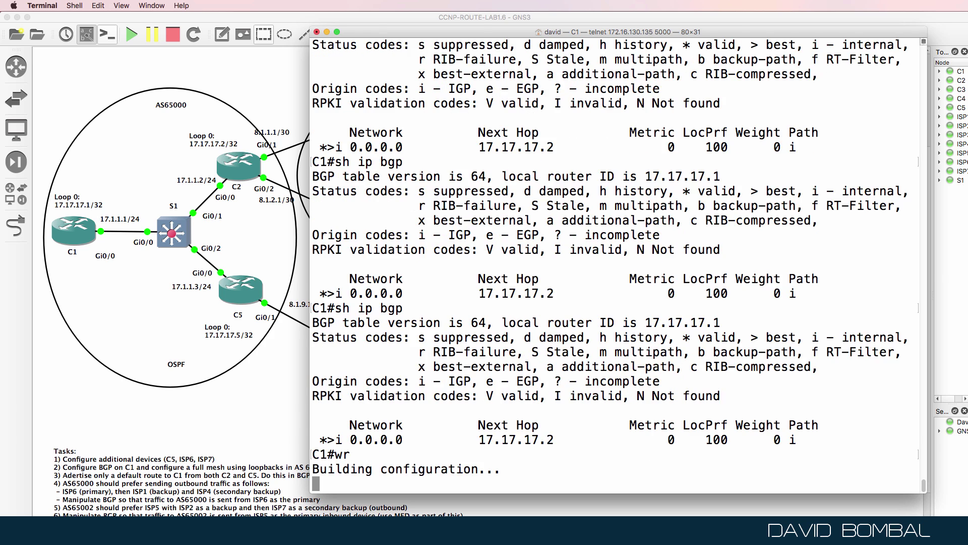
key("Up")
key("Up")
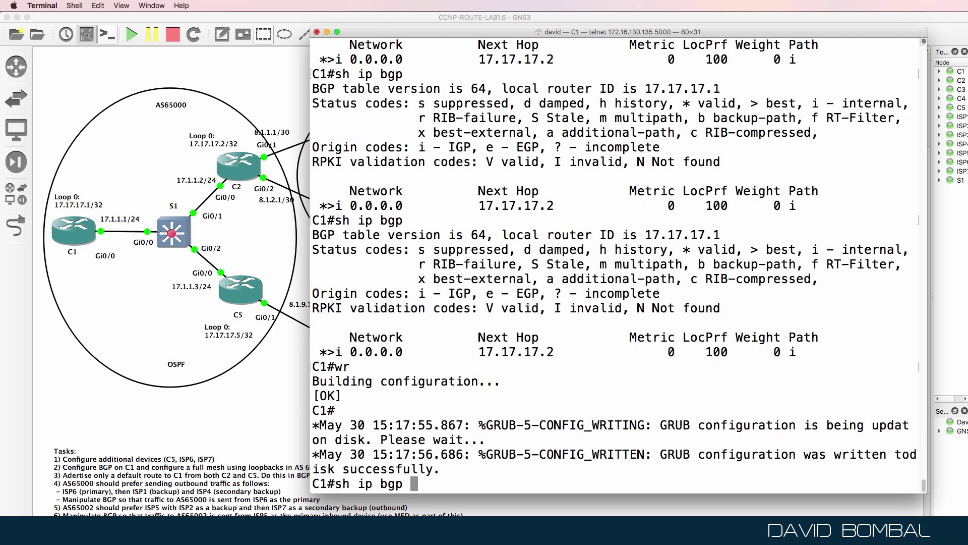
type("sum")
key("Return")
left_click_drag(309, 422, 197, 411)
left_click_drag(820, 469, 917, 469)
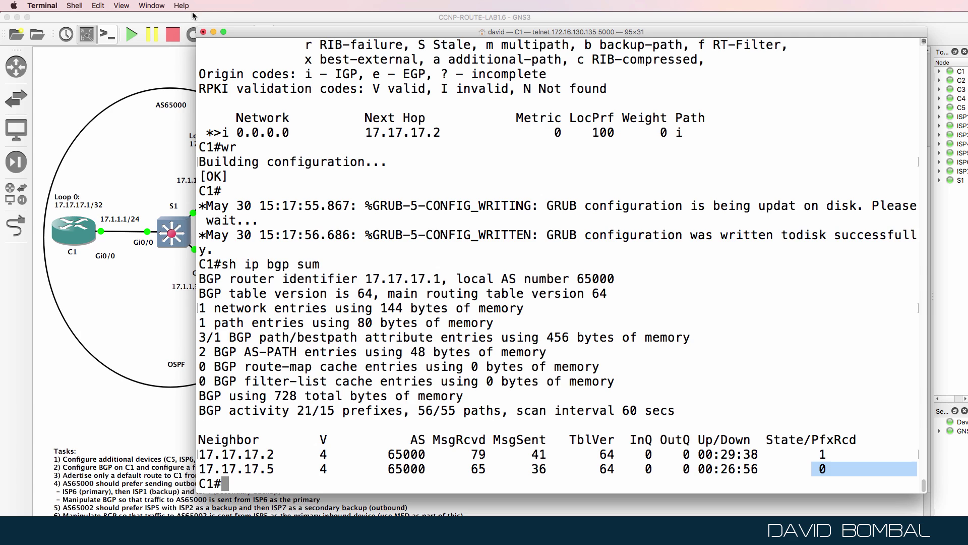
left_click(213, 32)
- Show C5's BGP config and summary: 19 prefixes from 8.1.9.2, 20 from 17.17.17.2
left_click_drag(575, 371, 575, 504)
key("Return")
key("Return")
type("sh ")
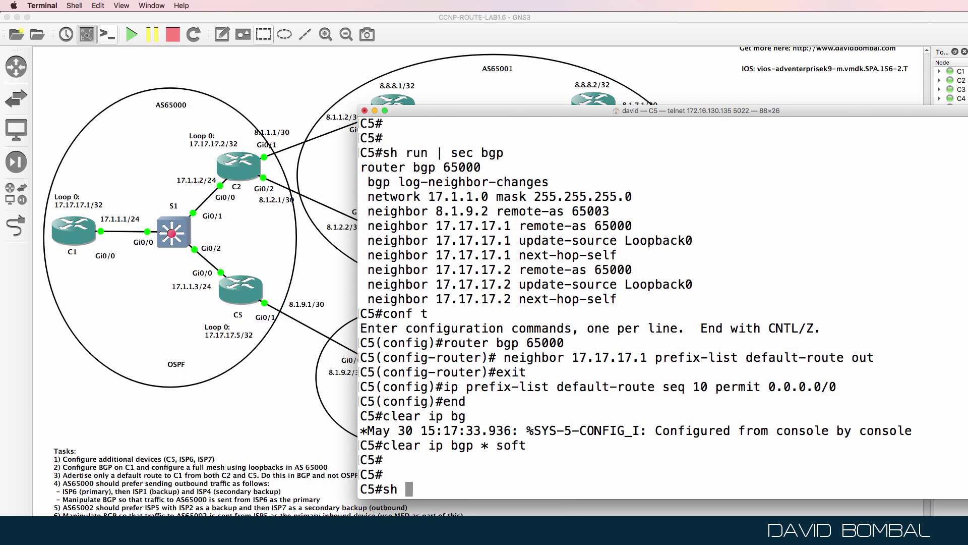
type("run | b bgp")
key("Return")
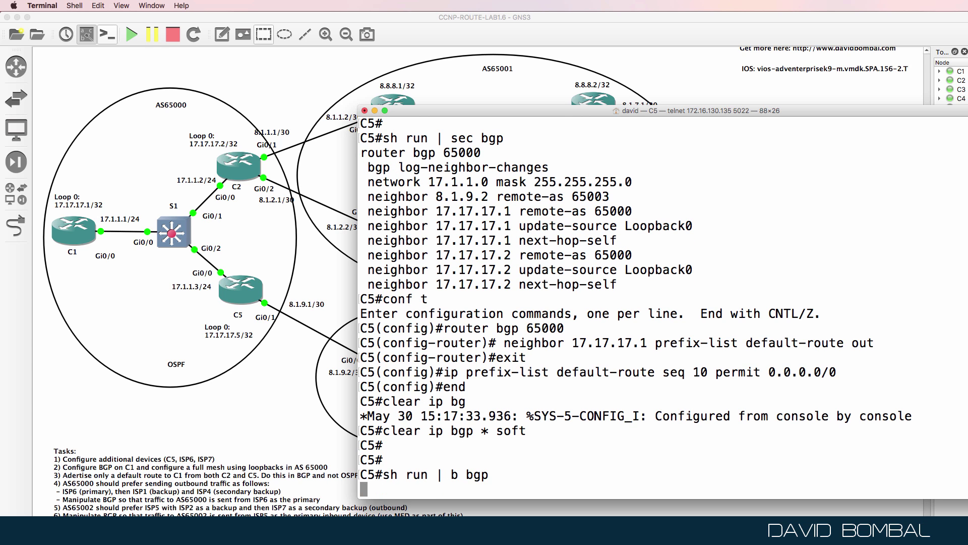
left_click_drag(463, 112, 448, 107)
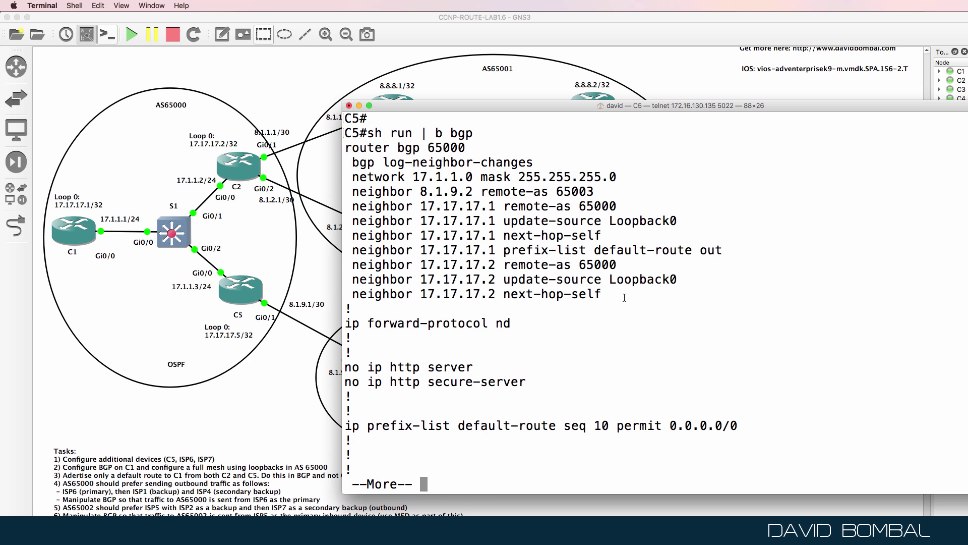
type("qsh ip bgp sum")
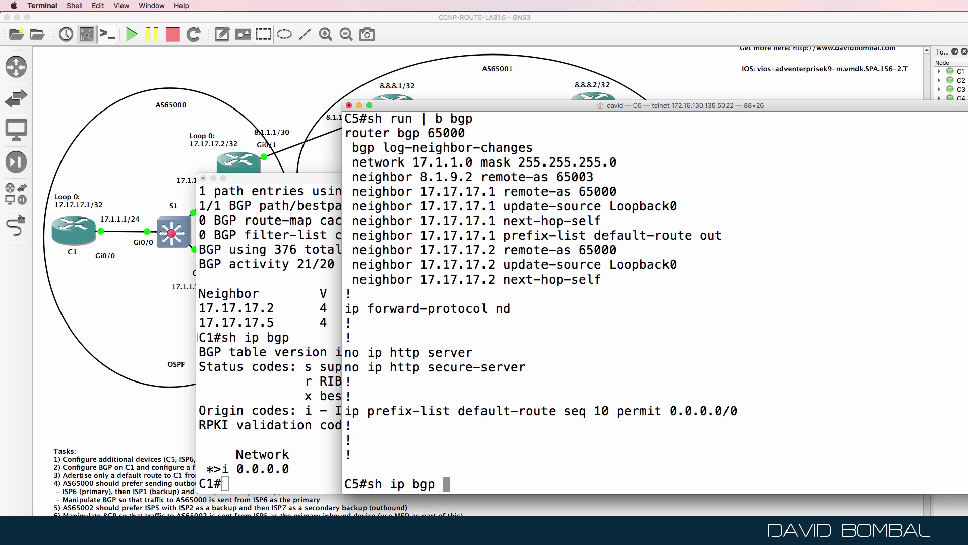
key("Return")
left_click_drag(554, 105, 482, 90)
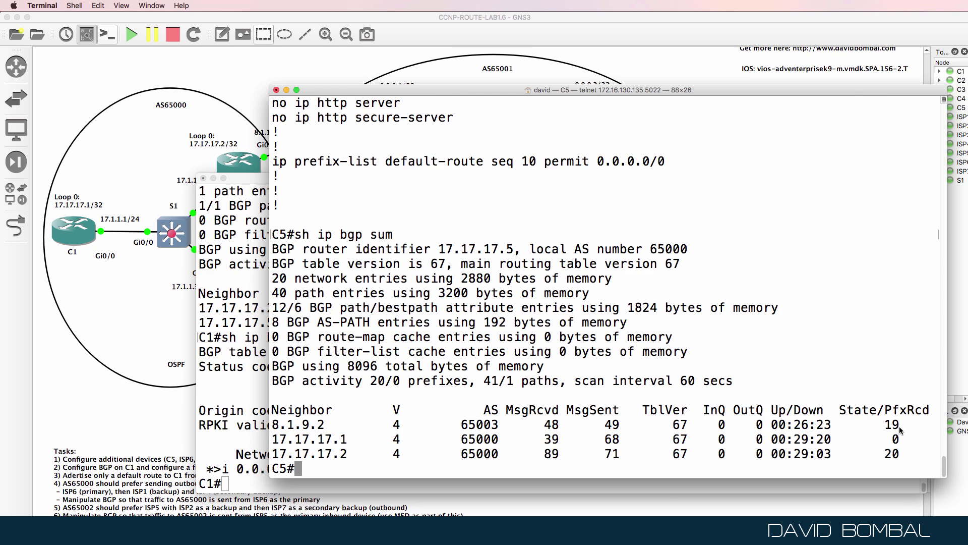
left_click_drag(900, 429, 133, 428)
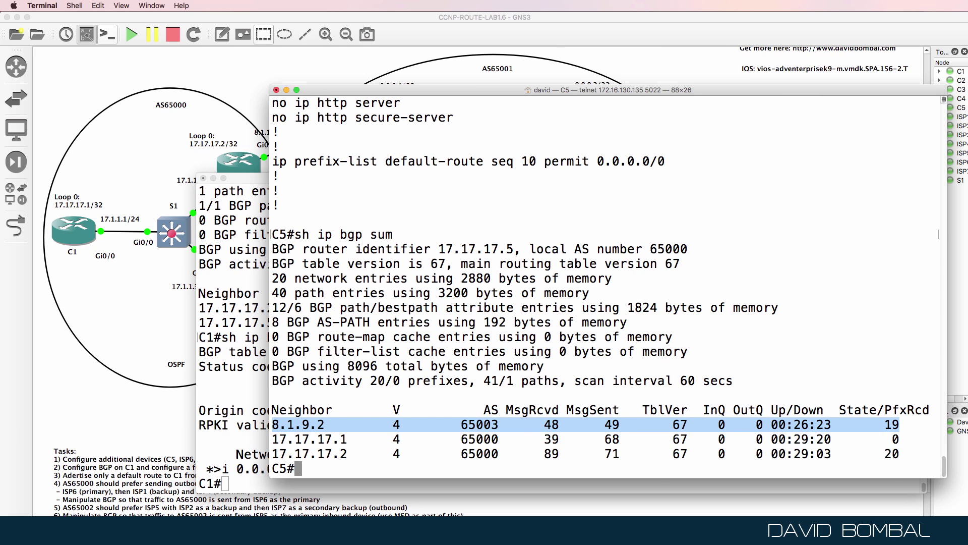
left_click_drag(917, 456, 210, 450)
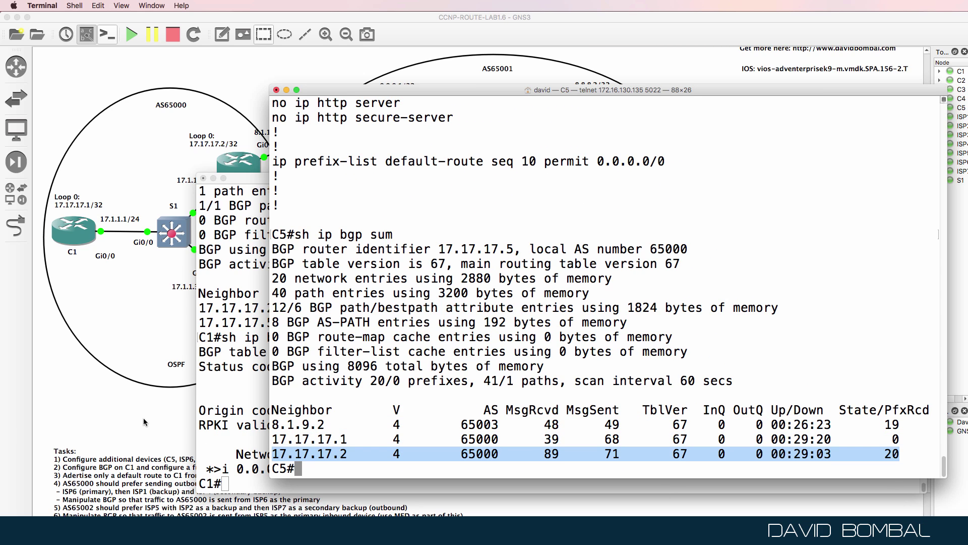
- Page through C5's full BGP table and routing table with 'sh ip bgp' and 'sh ip route'
type("sh ip bgp")
key("Return")
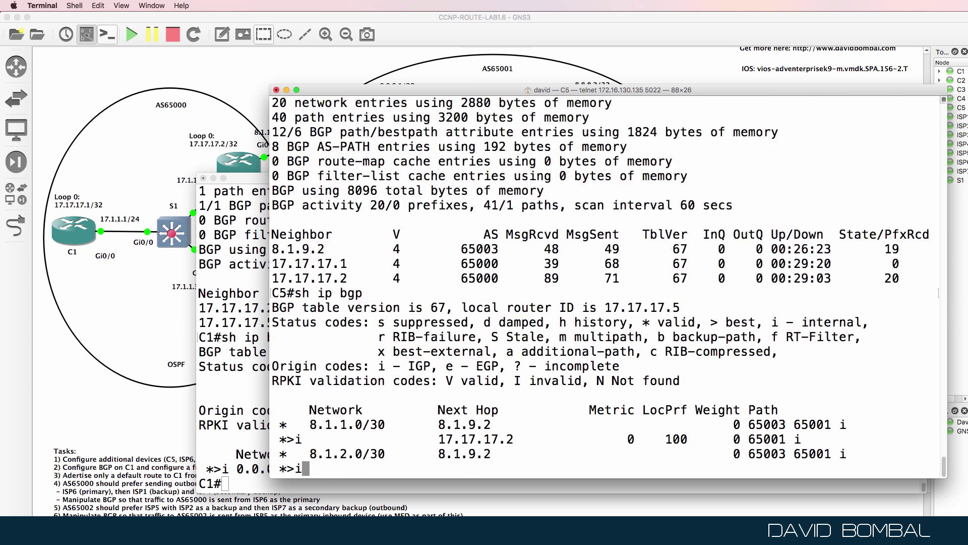
left_click_drag(280, 263, 297, 279)
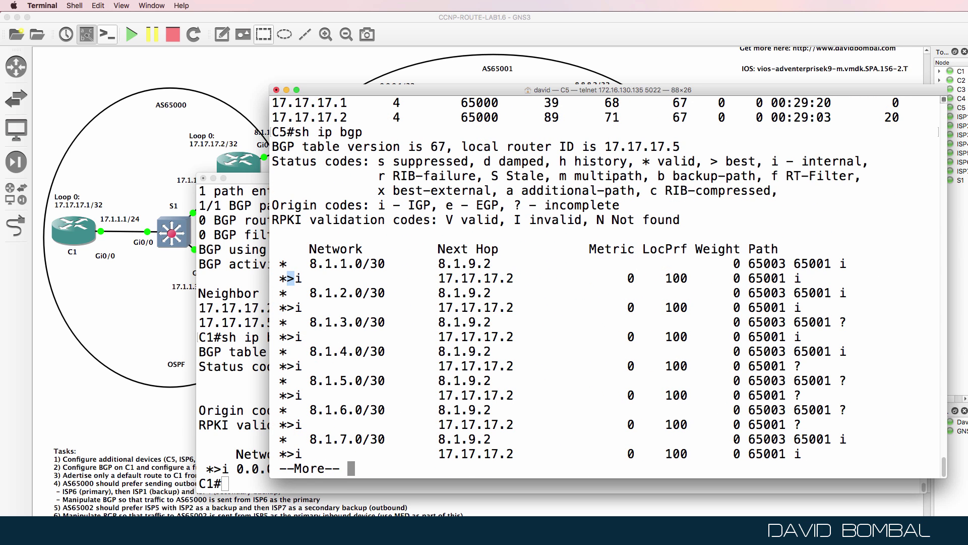
key("space")
key("space")
type("sh ip route")
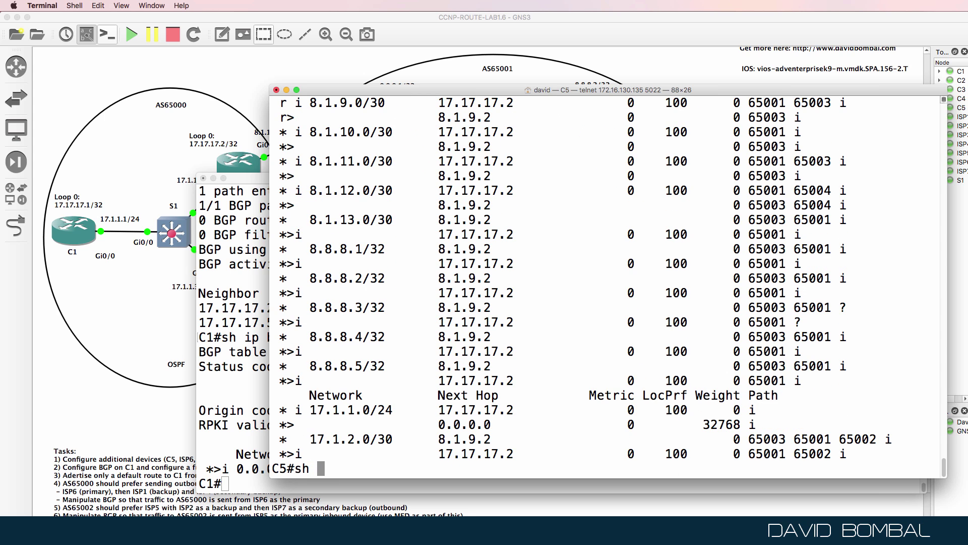
key("Return")
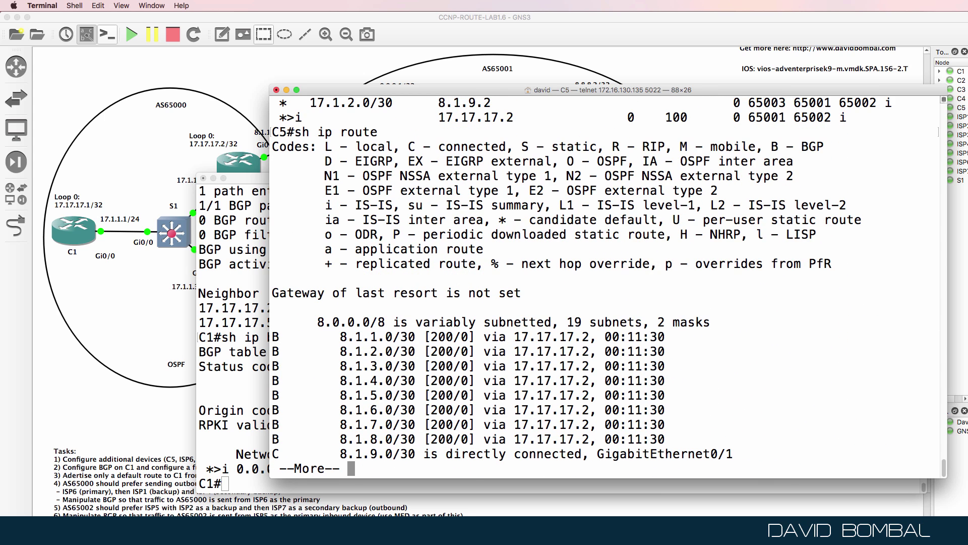
key("space")
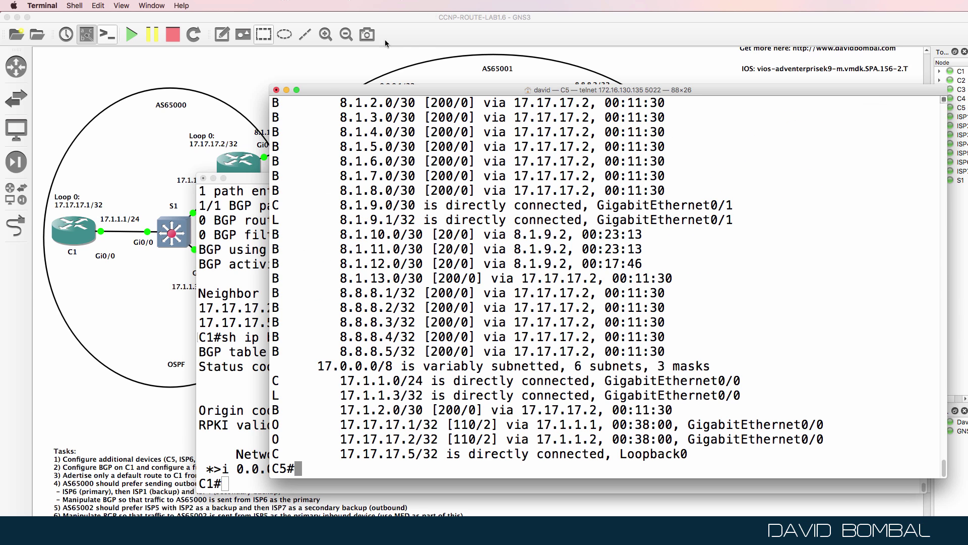
left_click(419, 32)
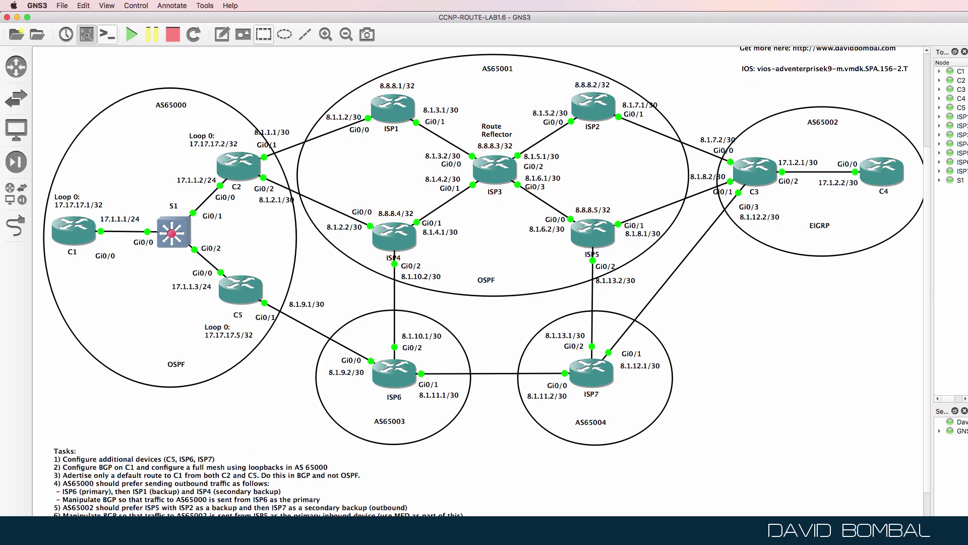
- Ping 17.1.2.1 from C5 successfully
left_click(289, 501)
type("ping 1")
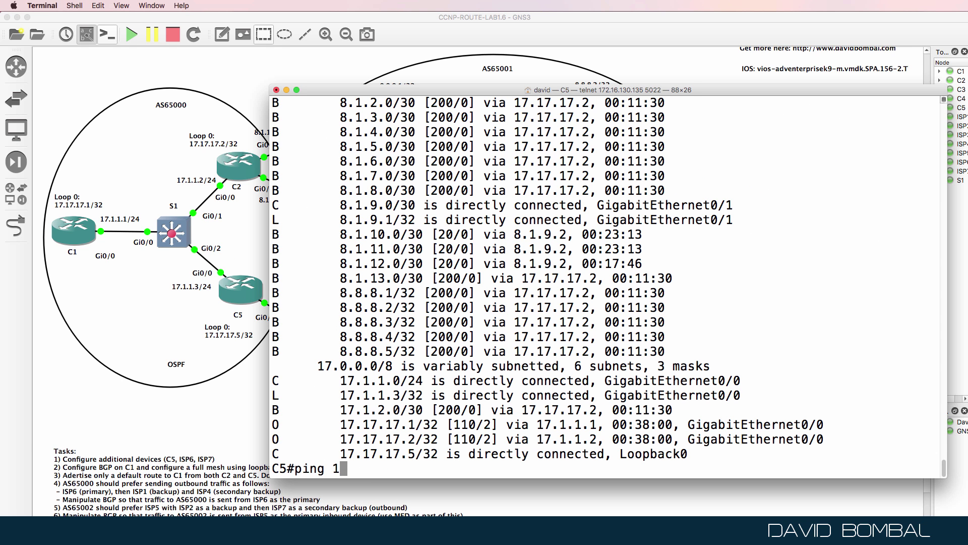
type("7.1.2.1")
key("Return")
- Show that C5 advertises 0 prefixes to neighbor 17.17.17.1
type("sh ip bg p")
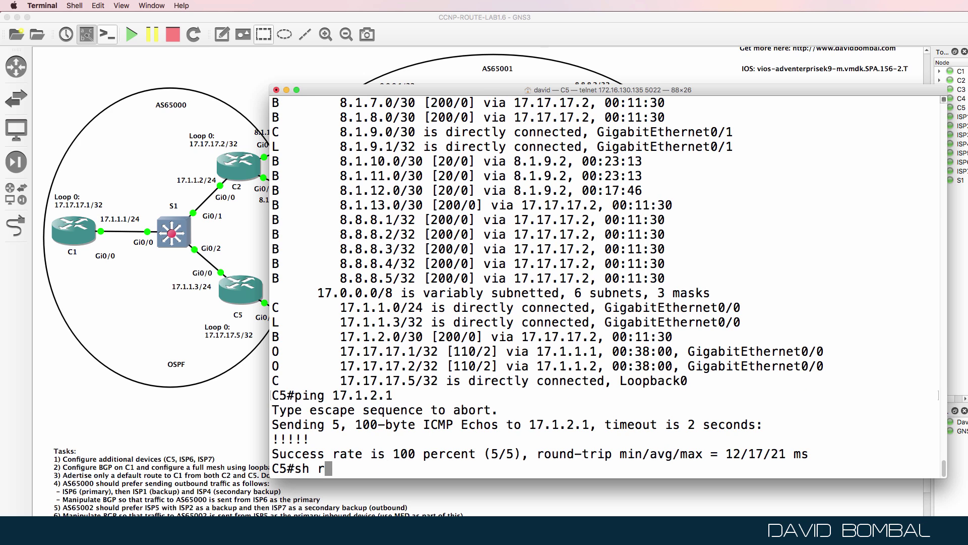
key("BackSpace")
type("nei")
key("Tab")
type("17.17.17.1 ad")
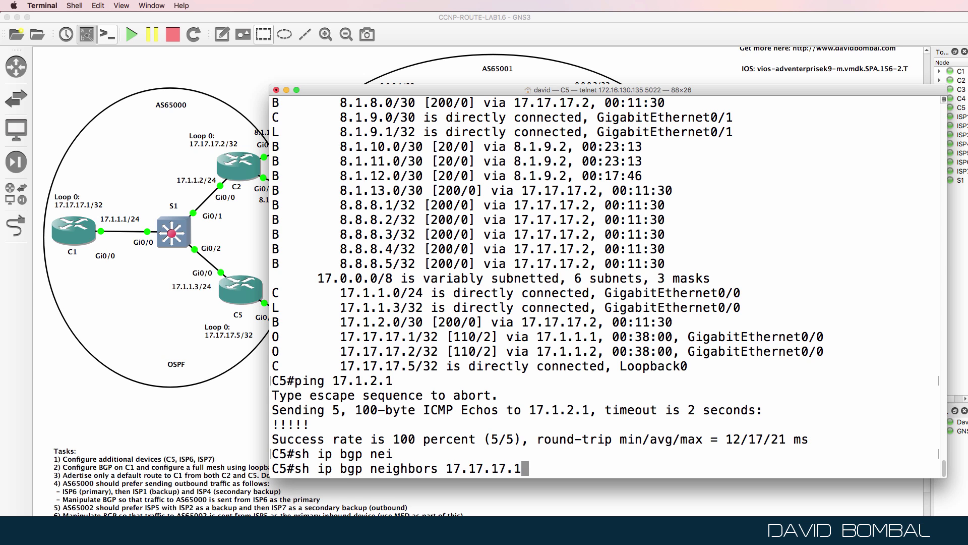
key("Tab")
key("Return")
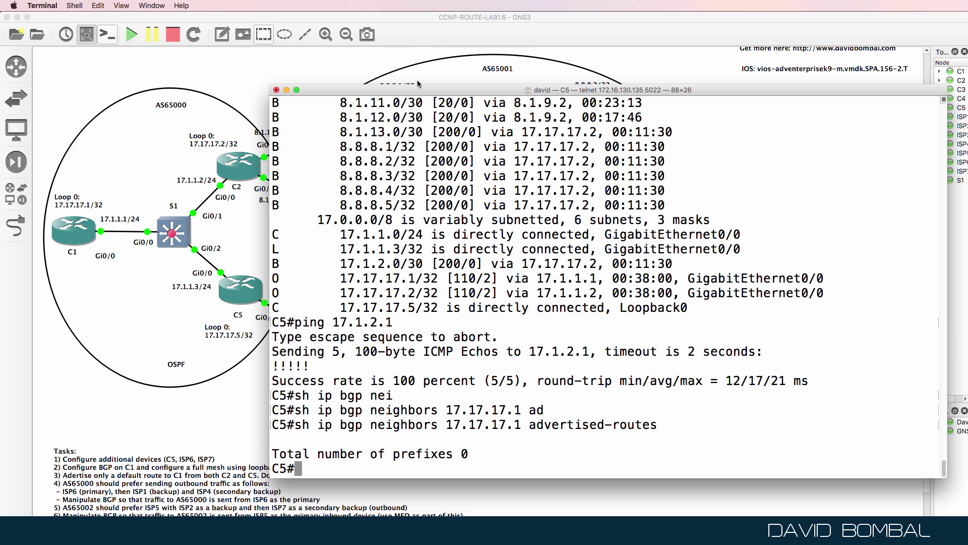
left_click_drag(420, 85, 446, 258)
- On C2, list routes advertised to 17.17.17.1, highlighting 'Originating default network 0.0.0.0'
right_click(313, 530)
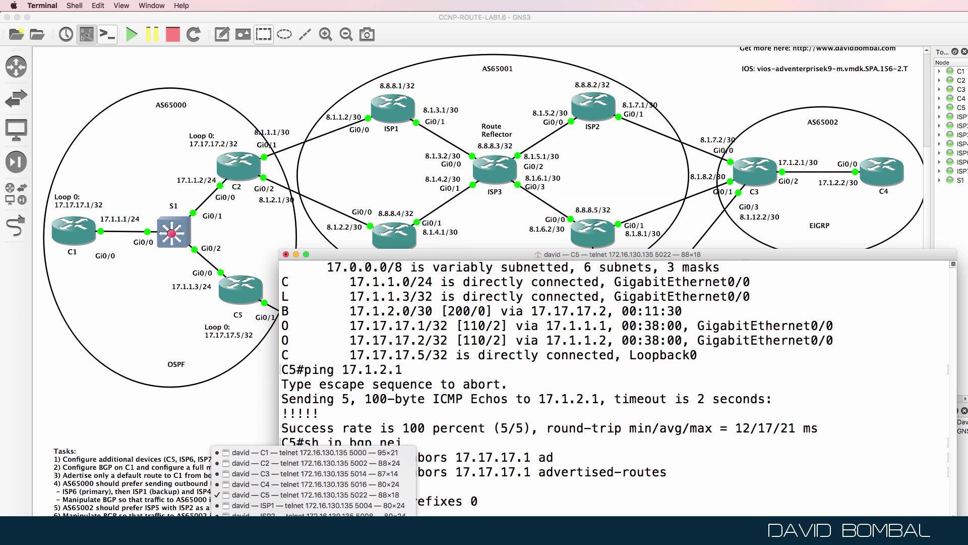
left_click(315, 463)
left_click_drag(489, 485, 500, 351)
type("qsh")
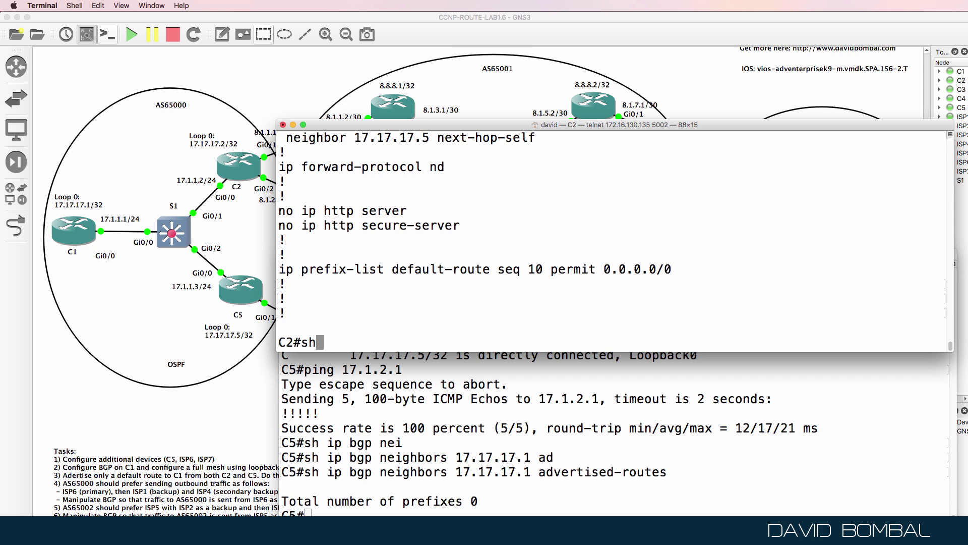
type(" ip bgp nei")
key("Tab")
type("17.17.1 ad")
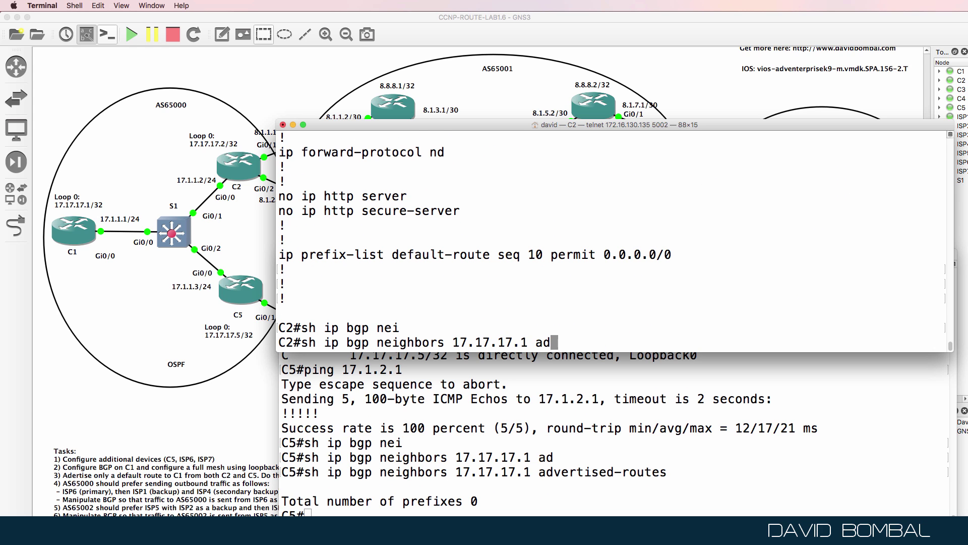
key("Tab")
key("Return")
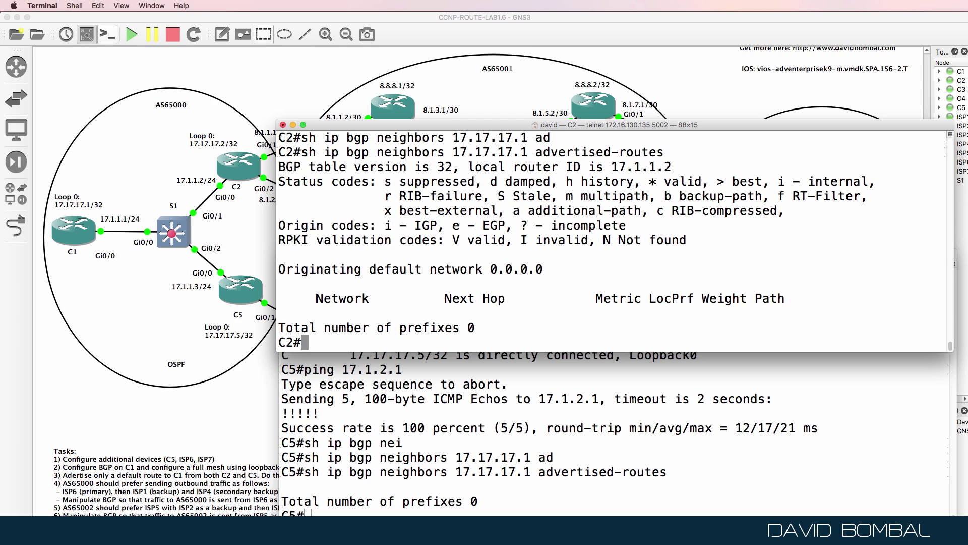
left_click_drag(558, 270, 78, 263)
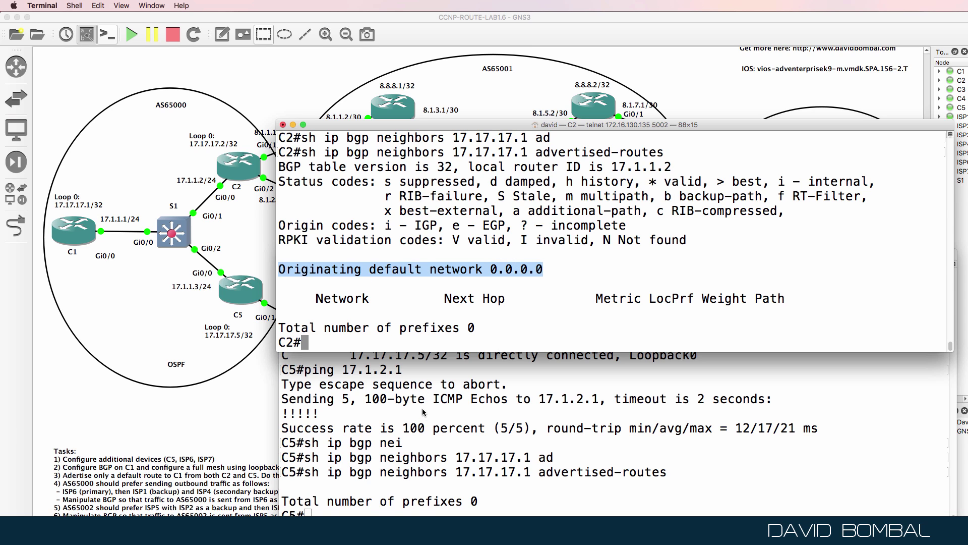
- Display C2's running configuration from the BGP section with 'sh run | b bgp'
left_click(445, 468)
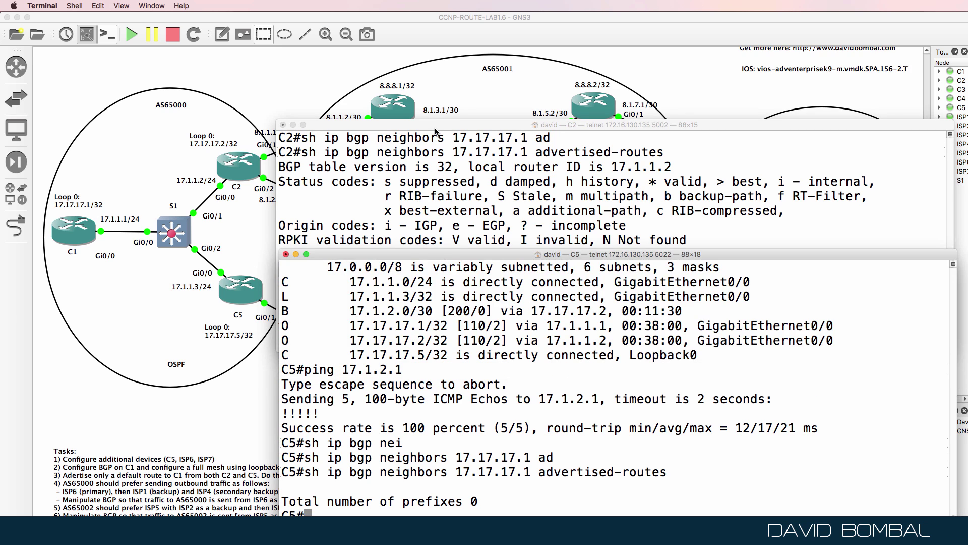
left_click_drag(435, 129, 436, 34)
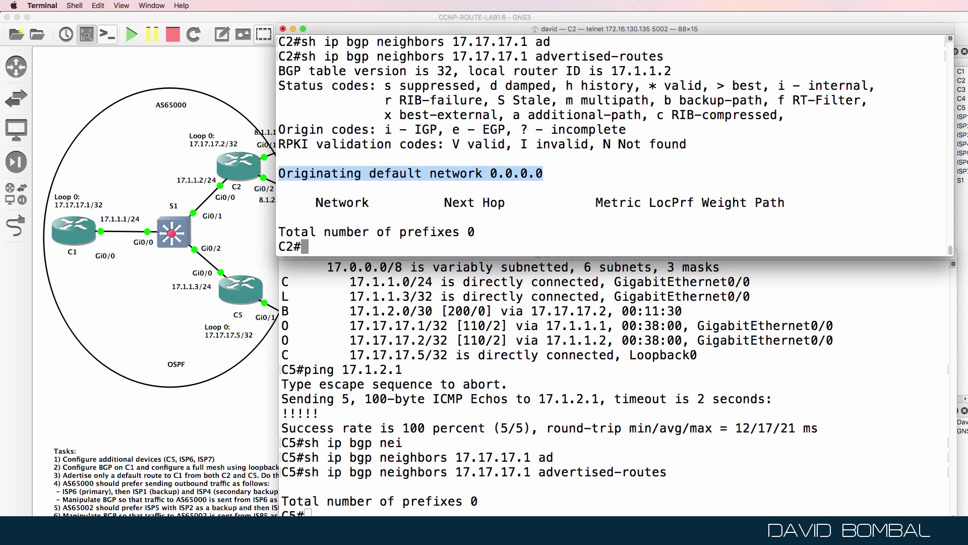
type("sh run | b bgp")
key("Return")
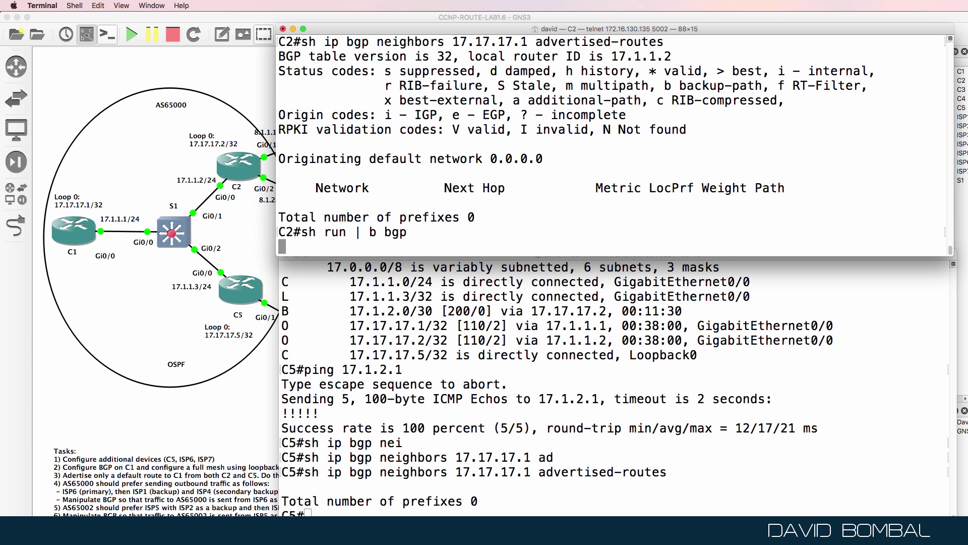
- Display C5's running configuration from the BGP section alongside C2's
scroll(497, 134, "up", 5)
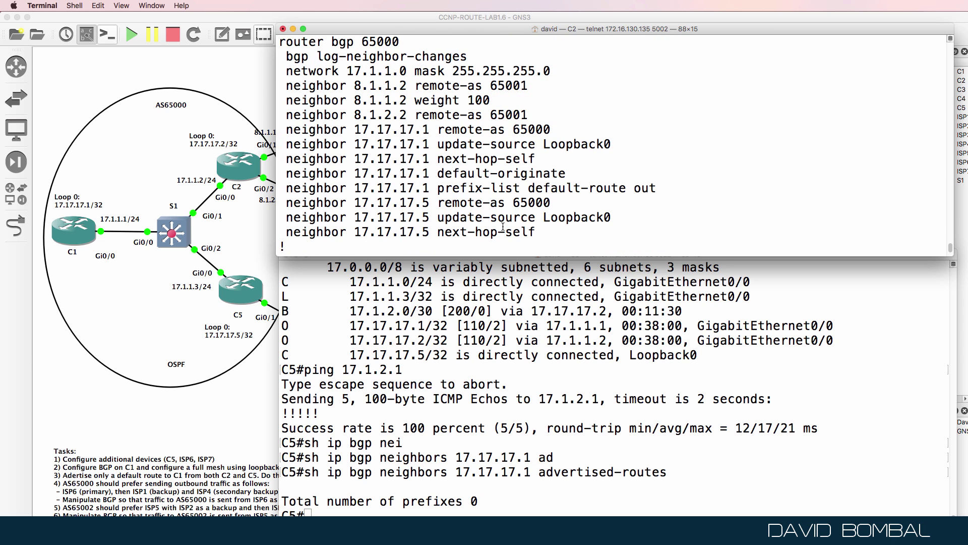
left_click_drag(498, 261, 504, 280)
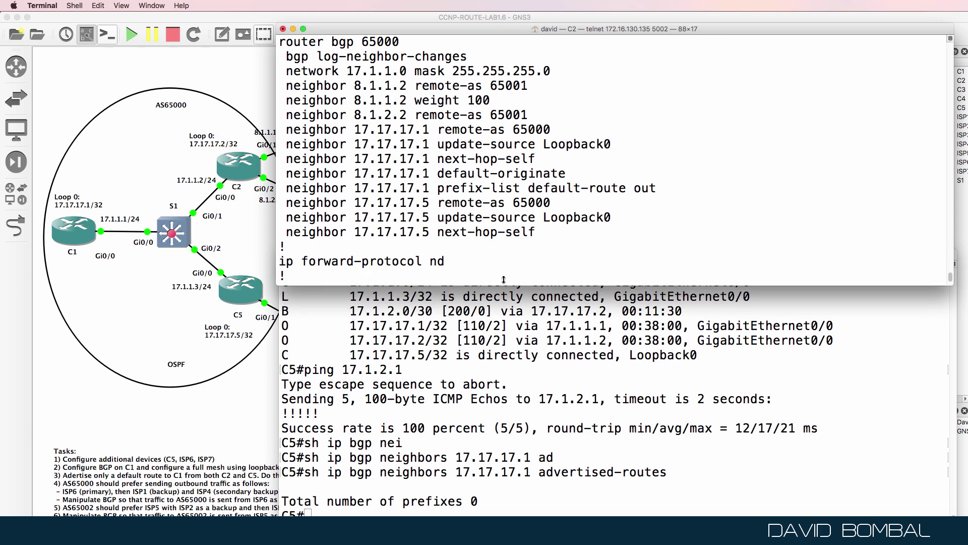
left_click(558, 435)
type("sh run ")
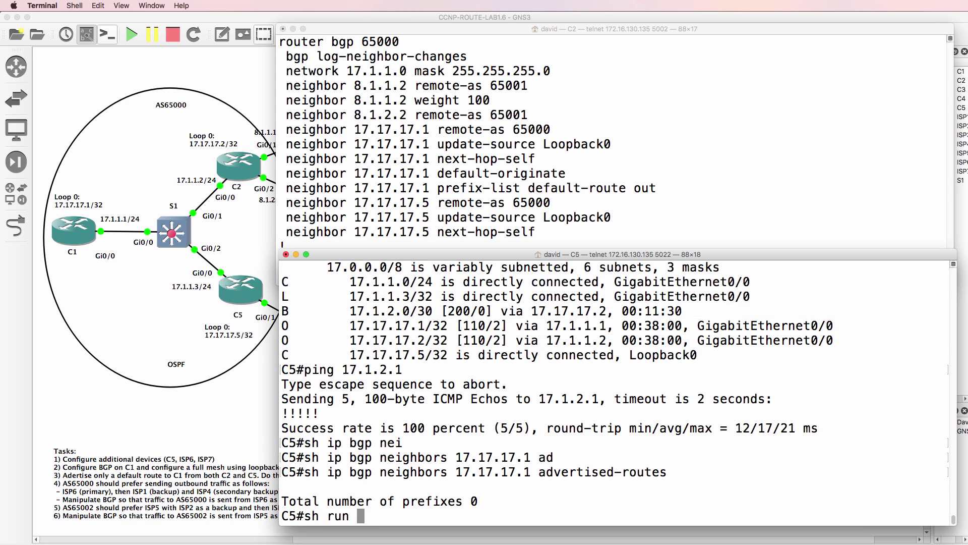
type("| b bgp")
key("Return")
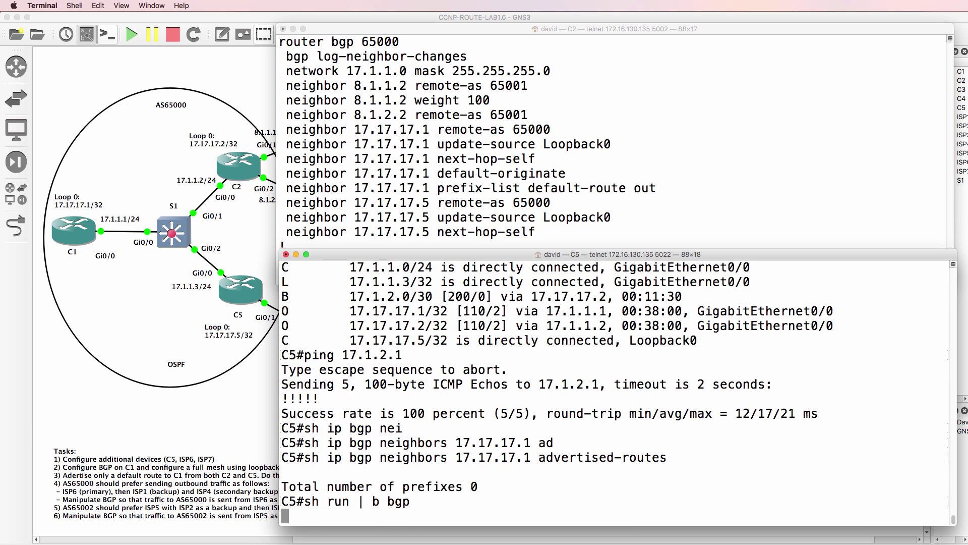
- Copy C2's 'neighbor 17.17.17.1 default-originate' line
left_click(391, 168)
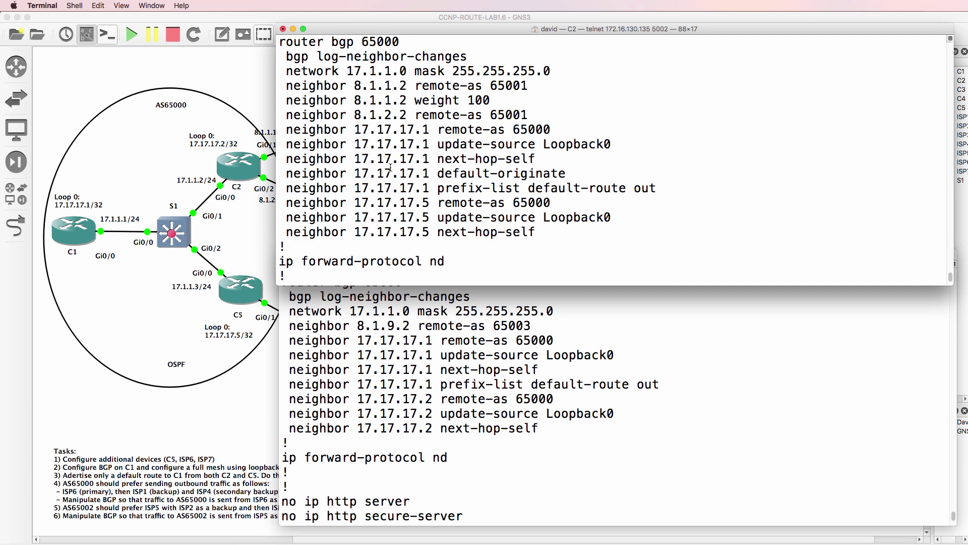
left_click_drag(285, 173, 569, 173)
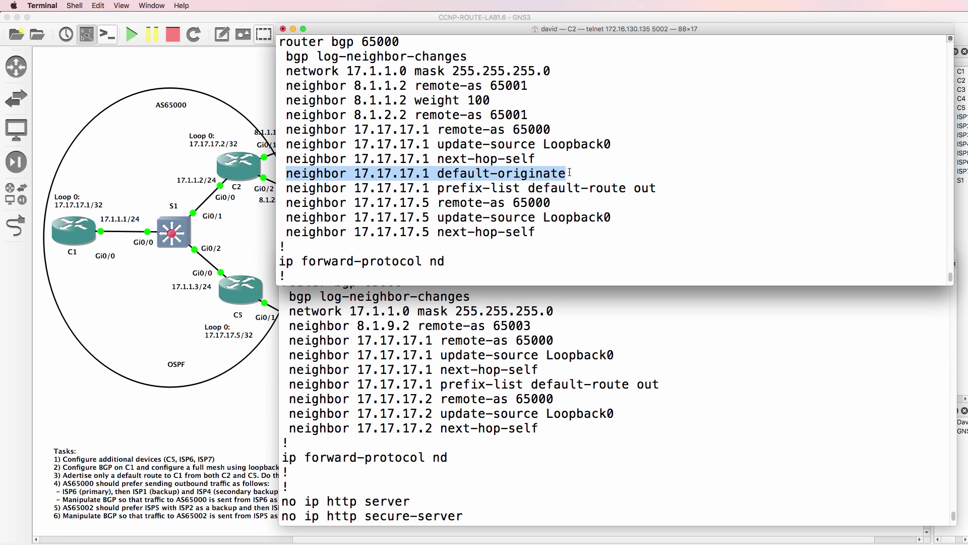
right_click(524, 174)
left_click(555, 234)
left_click(517, 334)
- On C5, add 'neighbor 17.17.17.1 default-originate' under router bgp 65000
scroll(516, 334, "down", 3)
key("space")
type("conf t")
key("Return")
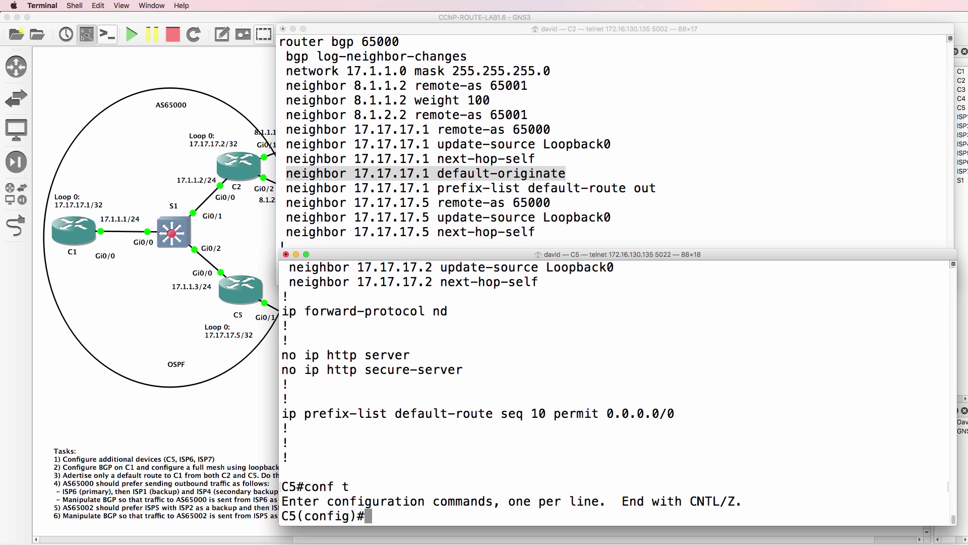
type("tou")
key("BackSpace")
key("BackSpace")
key("BackSpace")
type("rou")
type("ter b")
type("gp ")
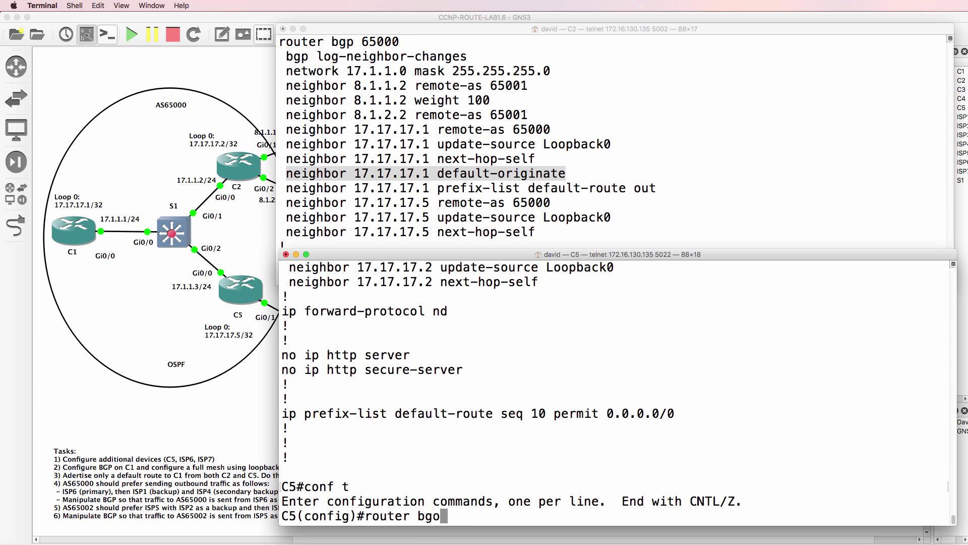
type("65000")
key("Return")
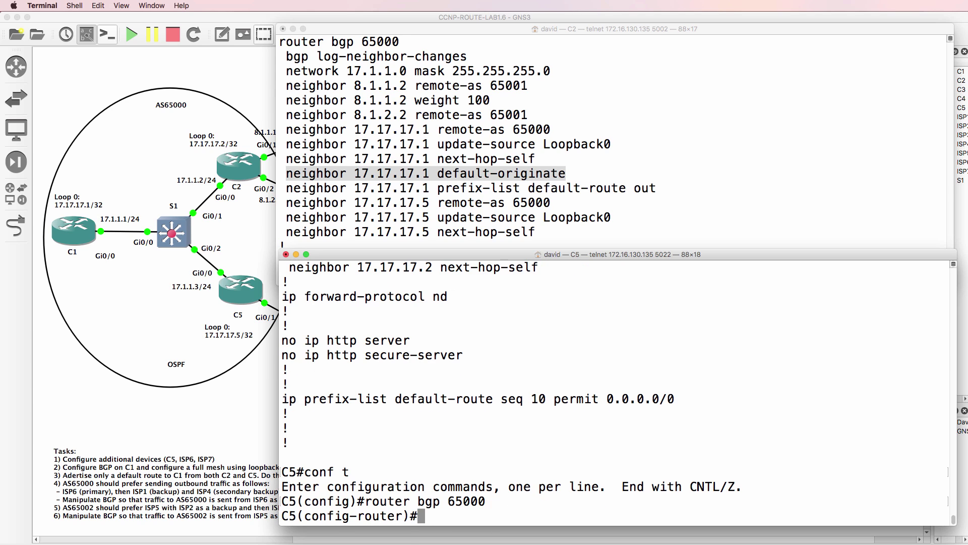
key("super+v")
key("Return")
type("end")
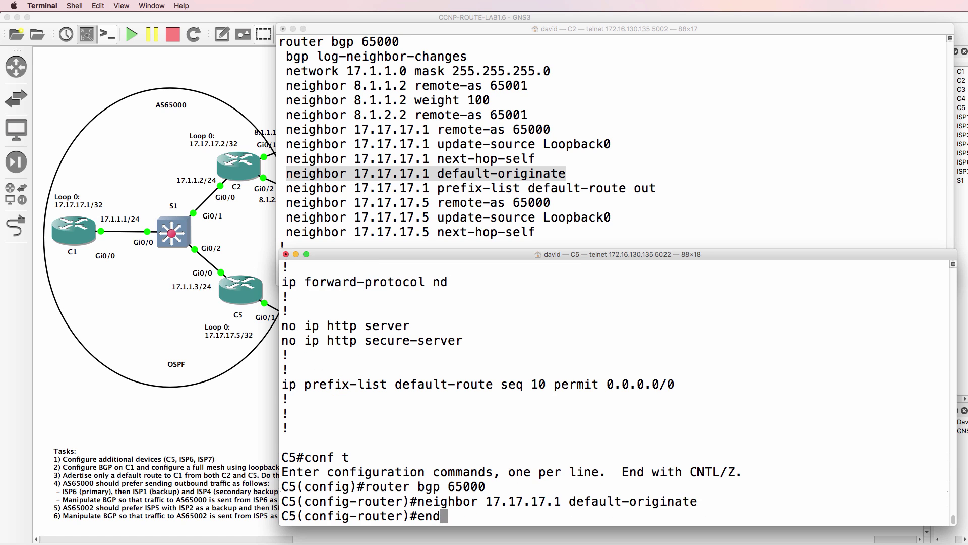
key("Return")
key("Return")
key("Return")
- Run 'clear ip bgp * soft' and confirm C5 now originates 0.0.0.0 to 17.17.17.1
type("sh run | b bgp")
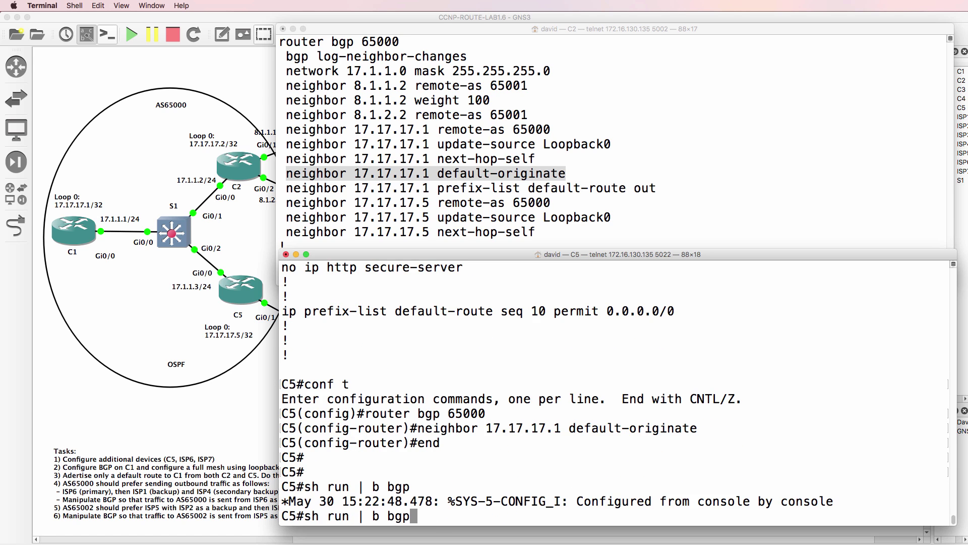
key("Up")
key("Up")
key("Return")
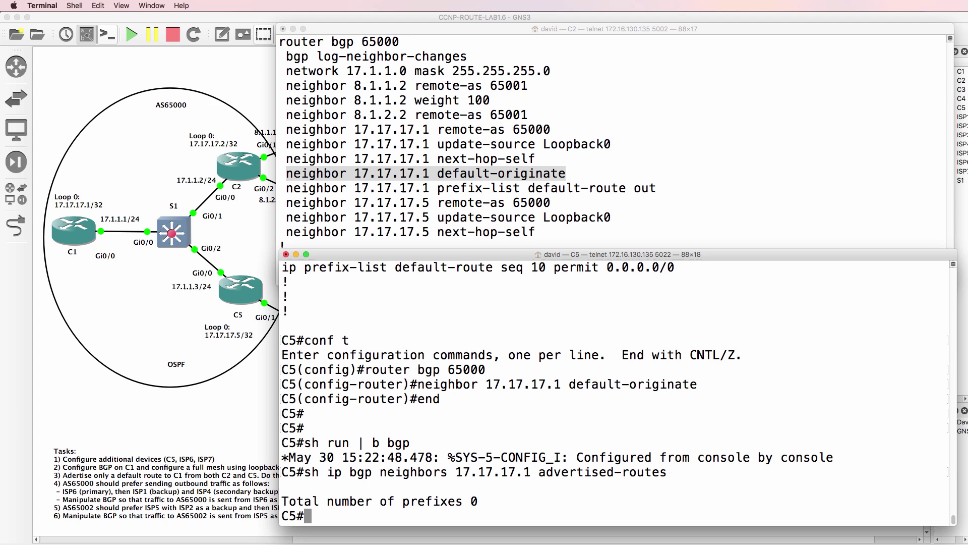
type("clear ip bg")
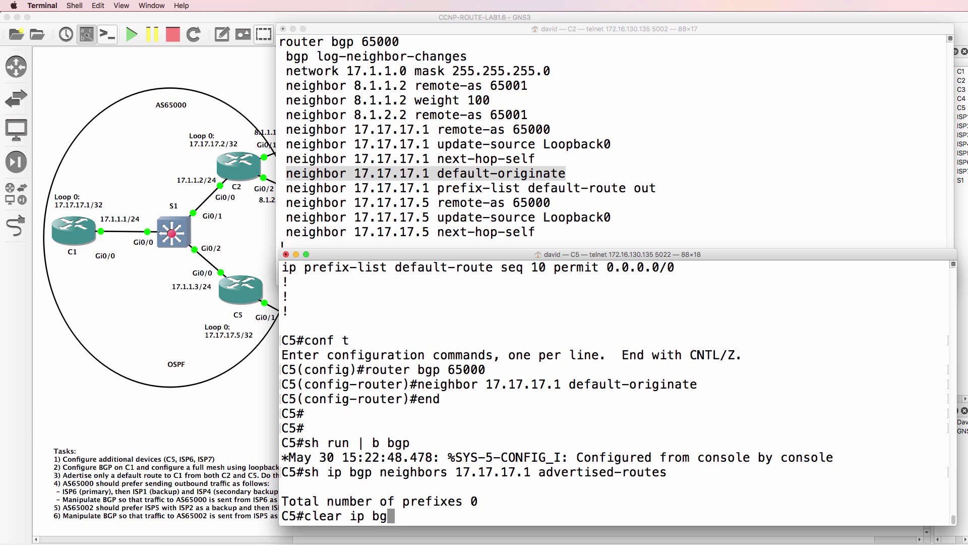
type("p * soft")
key("Return")
key("Up")
key("Up")
key("Return")
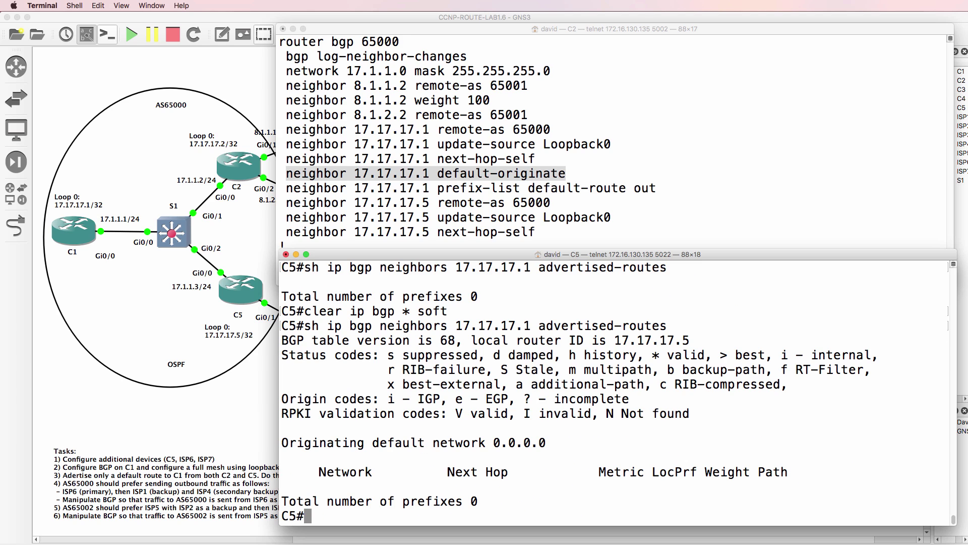
left_click_drag(547, 445, 209, 447)
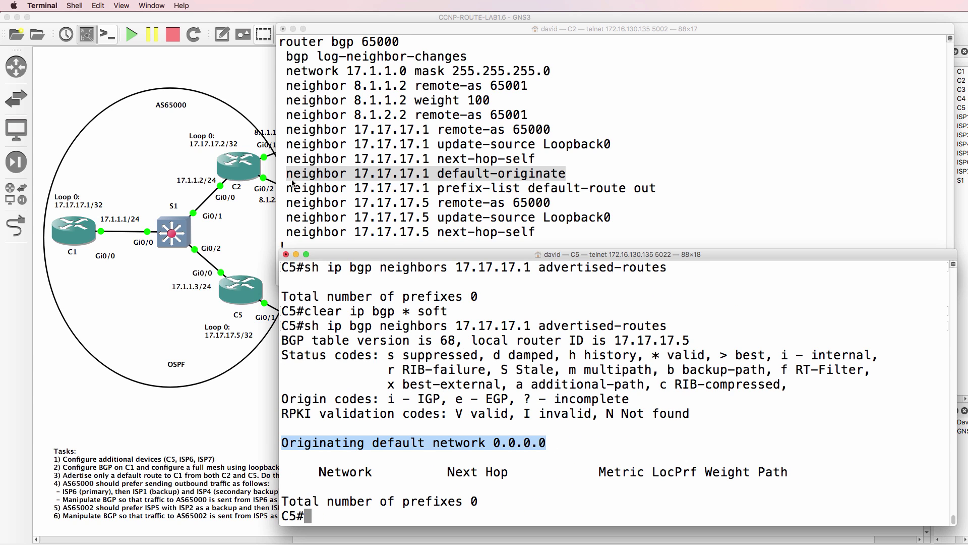
left_click(243, 19)
right_click(313, 533)
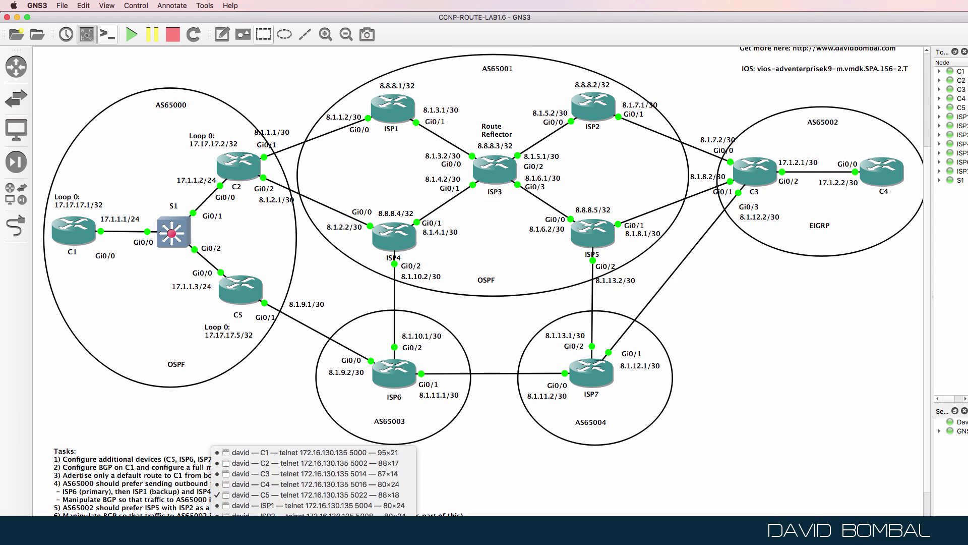
- Show C1's BGP table with 0.0.0.0 from 17.17.17.5 and best path via 17.17.17.2
left_click(303, 453)
key("Return")
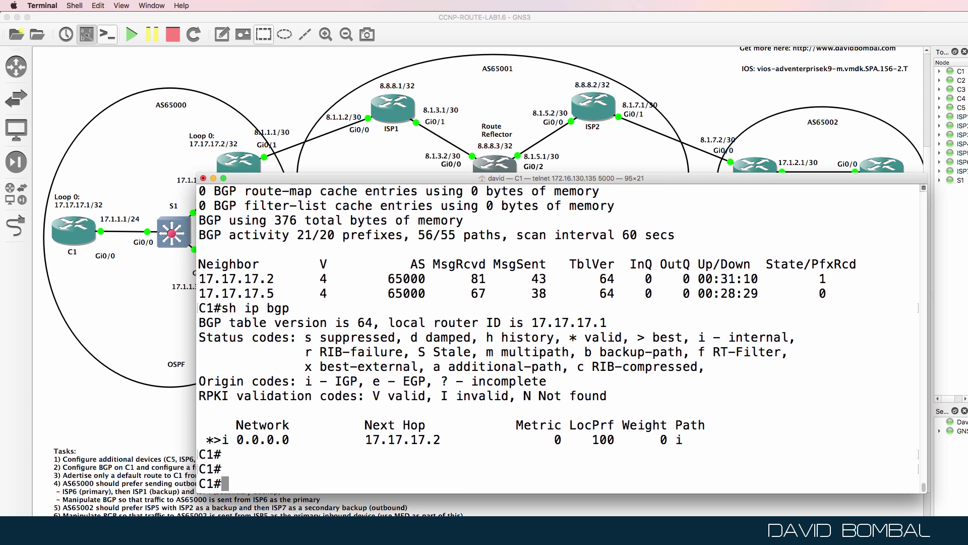
key("Up")
key("Return")
left_click_drag(353, 485, 232, 431)
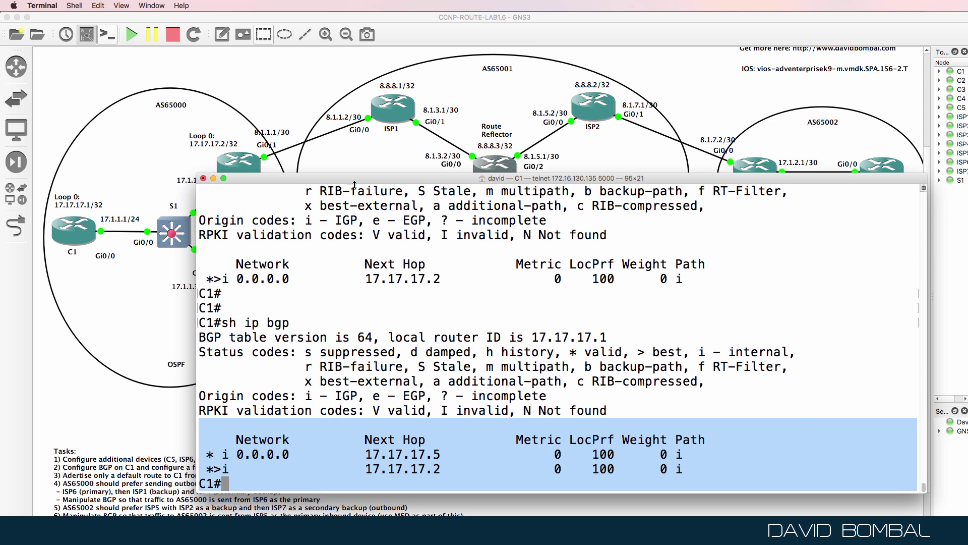
left_click_drag(353, 174, 353, 261)
left_click_drag(207, 469, 733, 474)
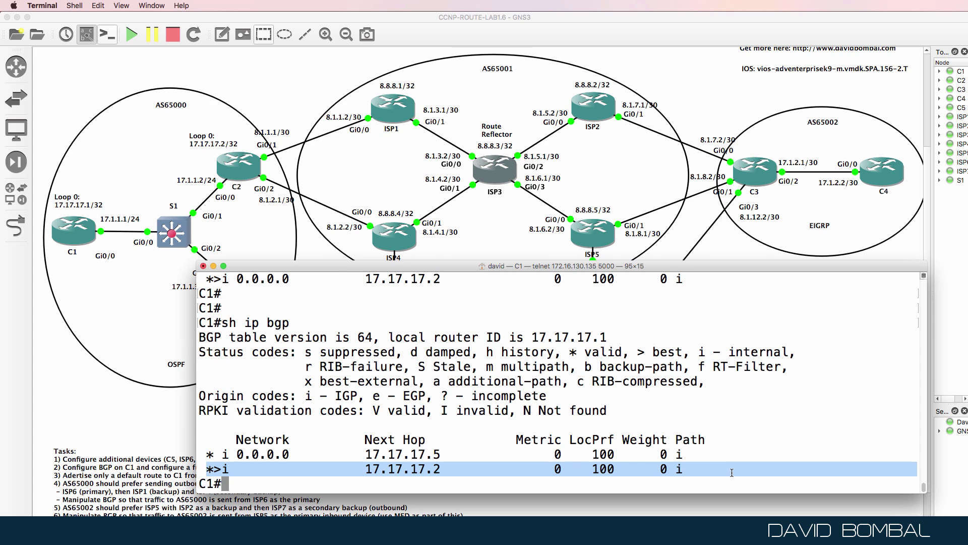
- Show C1's routing table, with the BGP default route via 17.17.17.2 as gateway of last resort
type("sh ip rout")
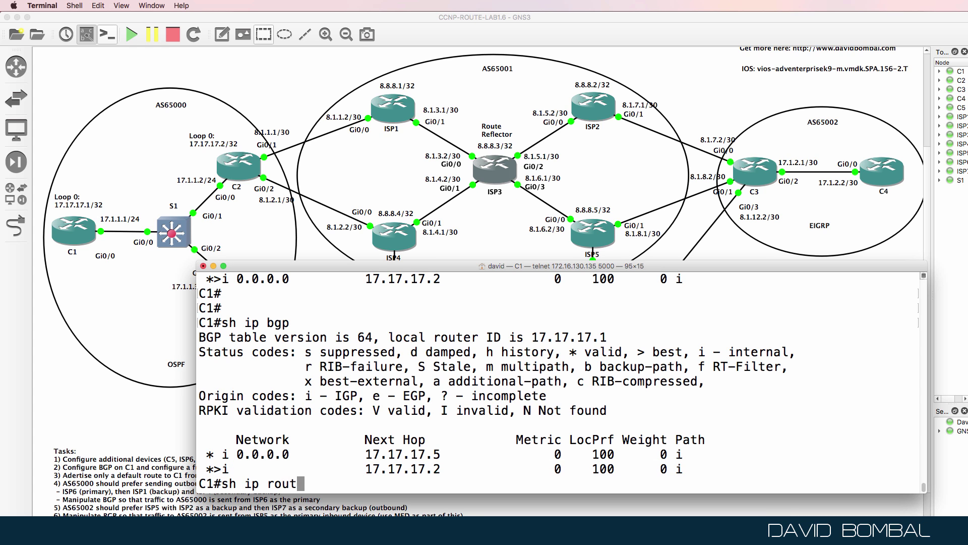
type("e")
key("Return")
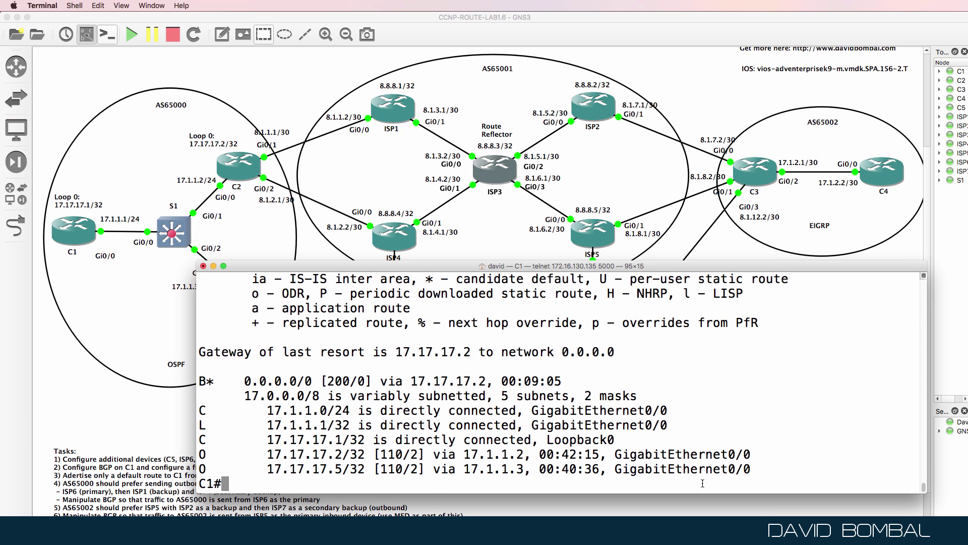
left_click_drag(596, 377, 117, 379)
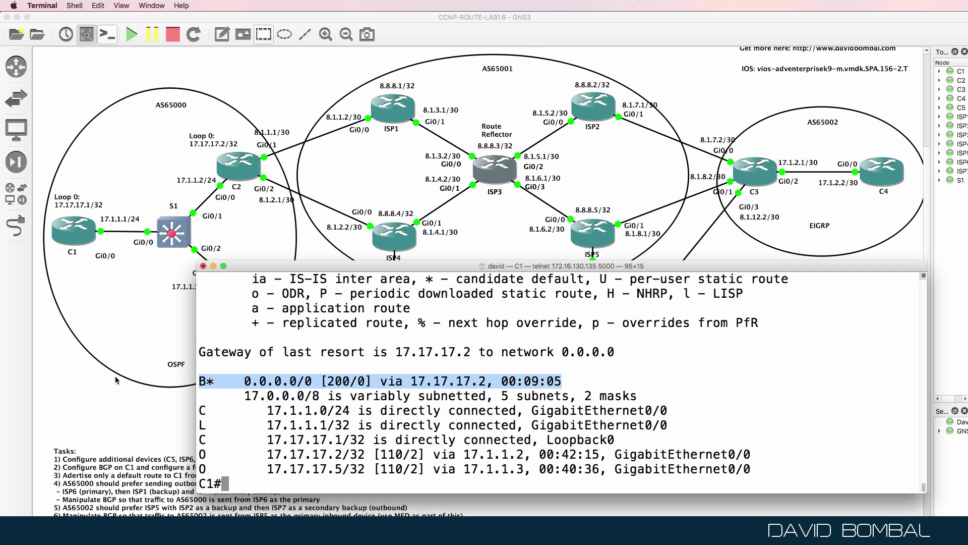
type("tr")
key("Tab")
- Traceroute 17.1.2.1 from C1: hops 17.1.1.2, 8.1.1.2, 8.1.3.2, 8.1.5.2, 8.1.7.2
type("17.17")
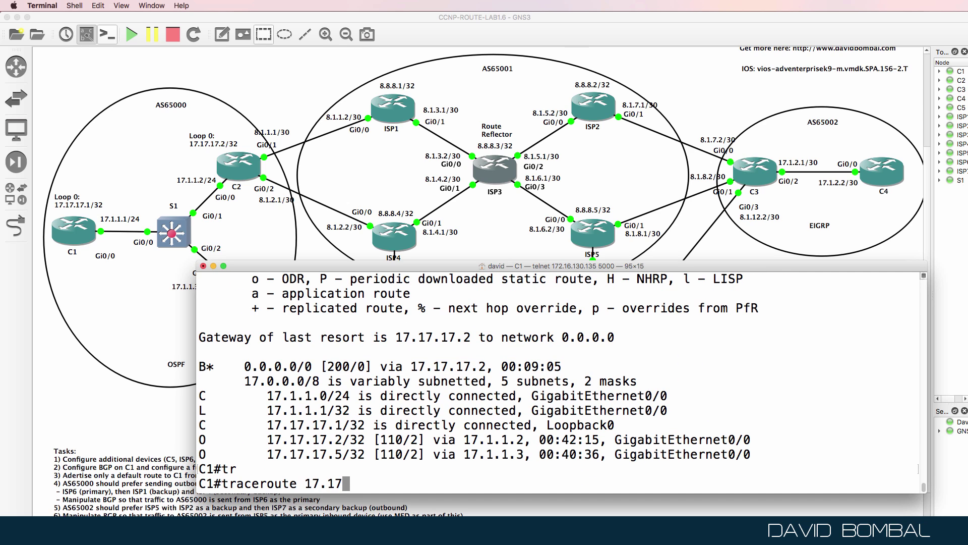
key("BackSpace")
type(".2.1")
key("Return")
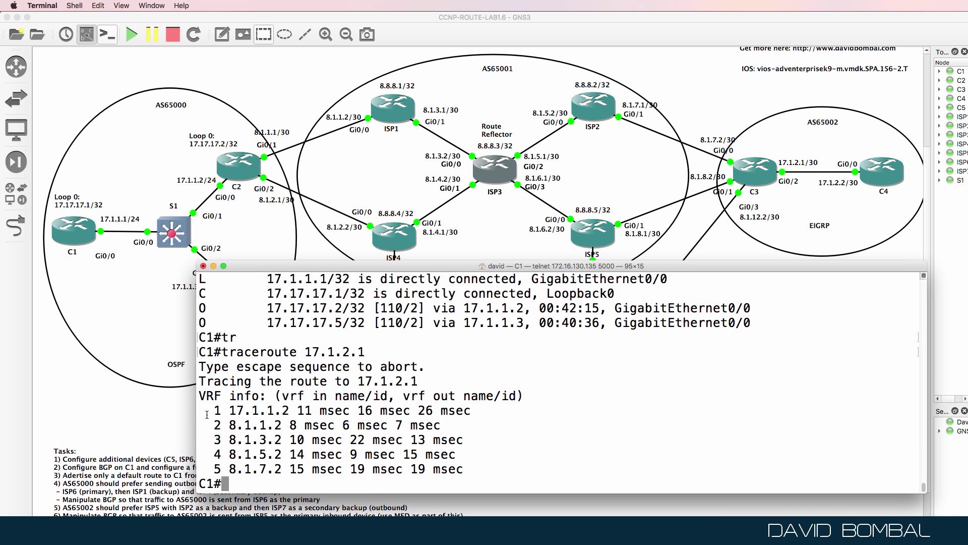
left_click_drag(213, 410, 517, 411)
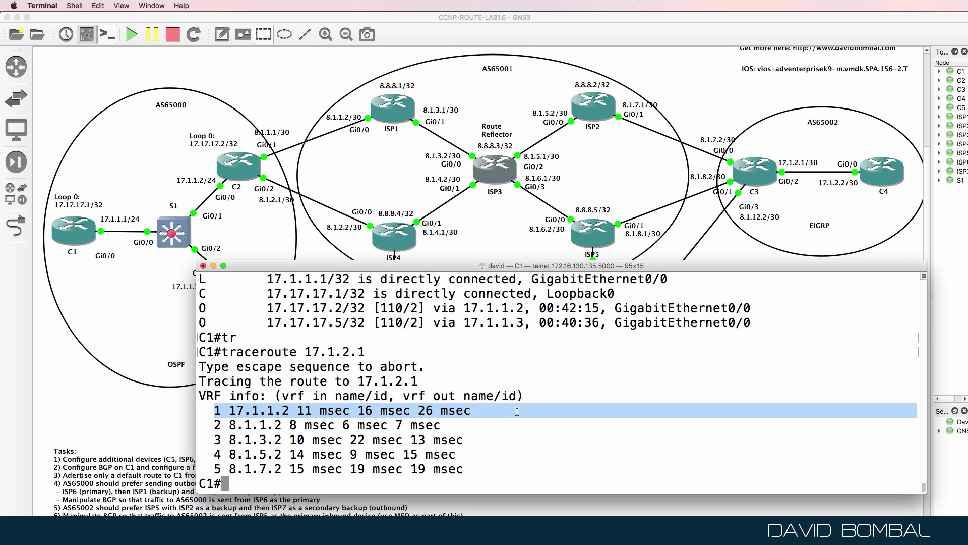
left_click_drag(229, 425, 469, 425)
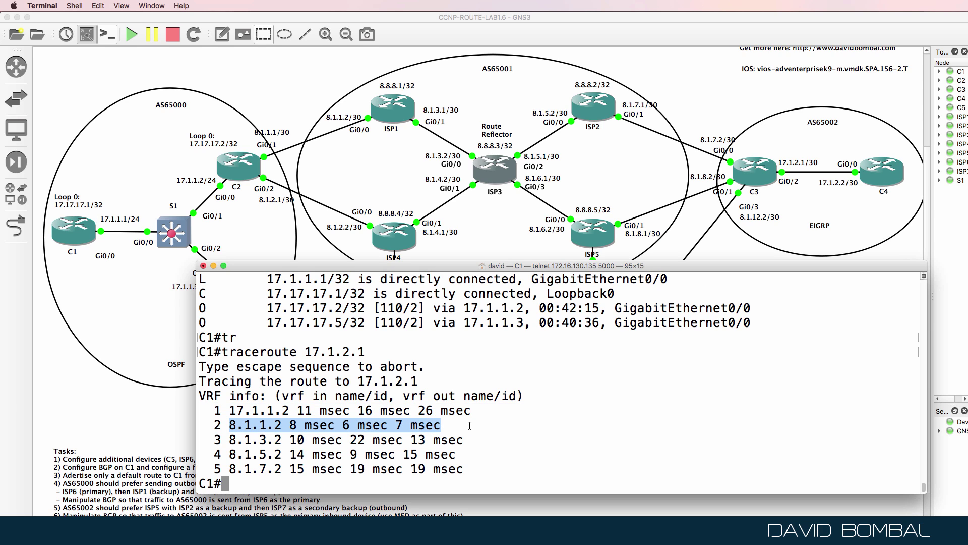
left_click_drag(229, 439, 448, 441)
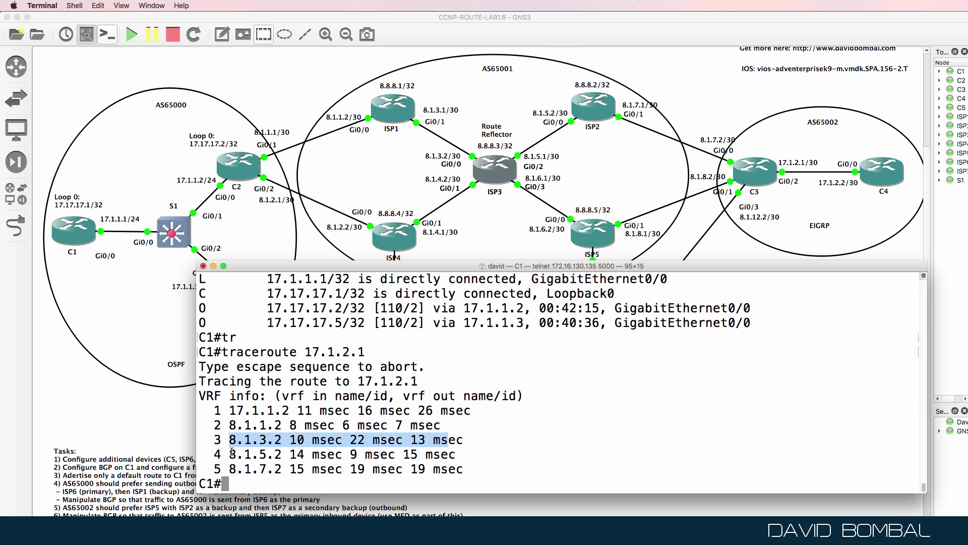
left_click_drag(229, 454, 542, 455)
left_click_drag(222, 469, 527, 473)
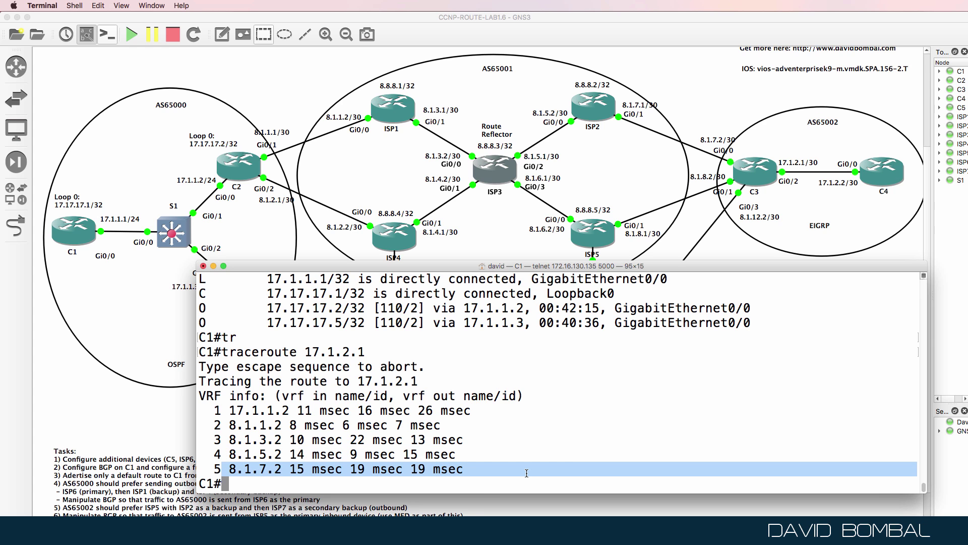
left_click(526, 473)
- Display C1's routing table again with 'sh ip route'
type("sh ip route")
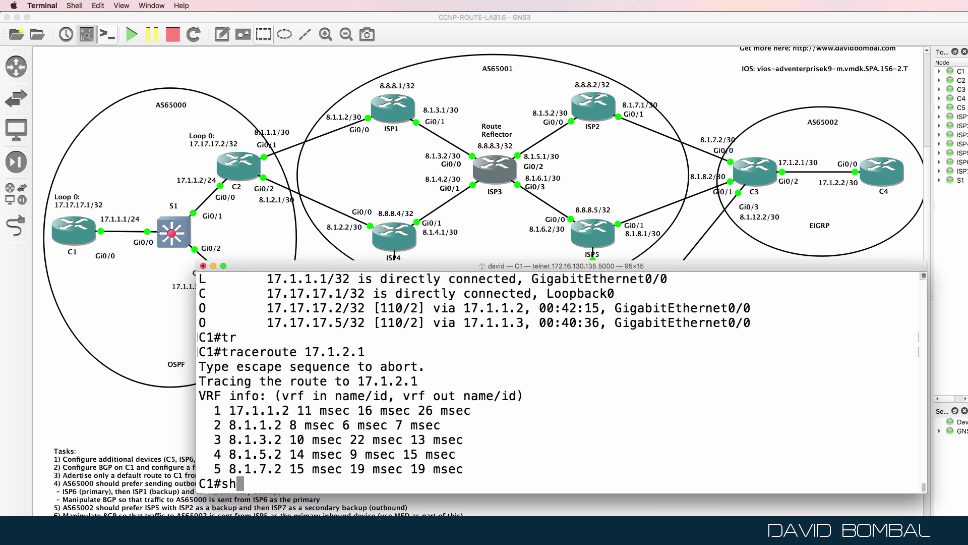
key("Return")
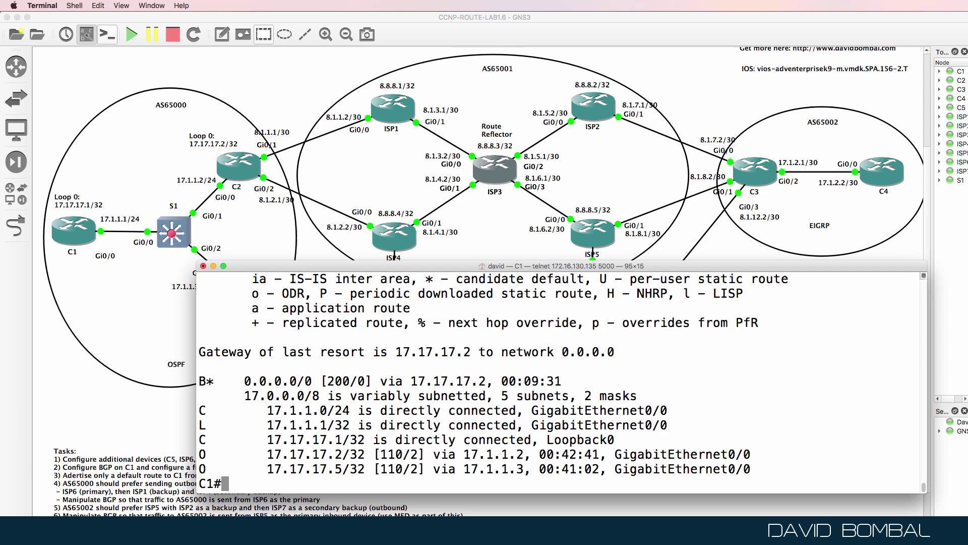
left_click(507, 34)
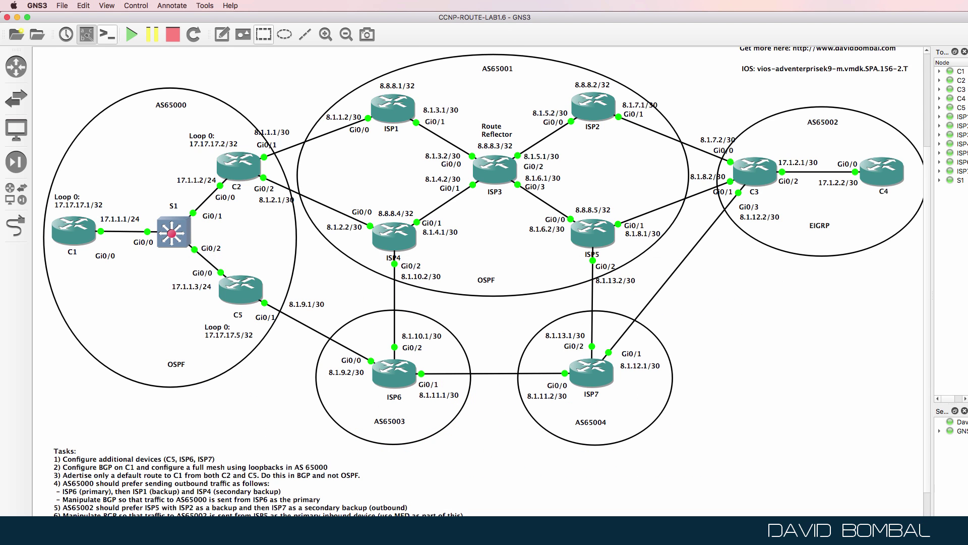
- Recheck C1's BGP table (0.0.0.0 via 17.17.17.5 and 17.17.17.2), then save with 'wr'
right_click(312, 530)
left_click(313, 454)
type("sh ip bgp")
key("Return")
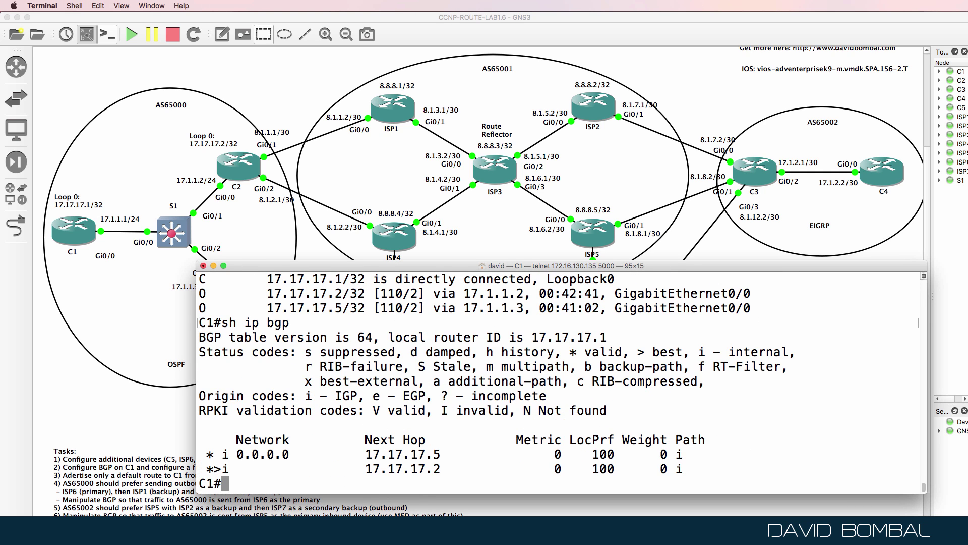
type("wr")
key("Return")
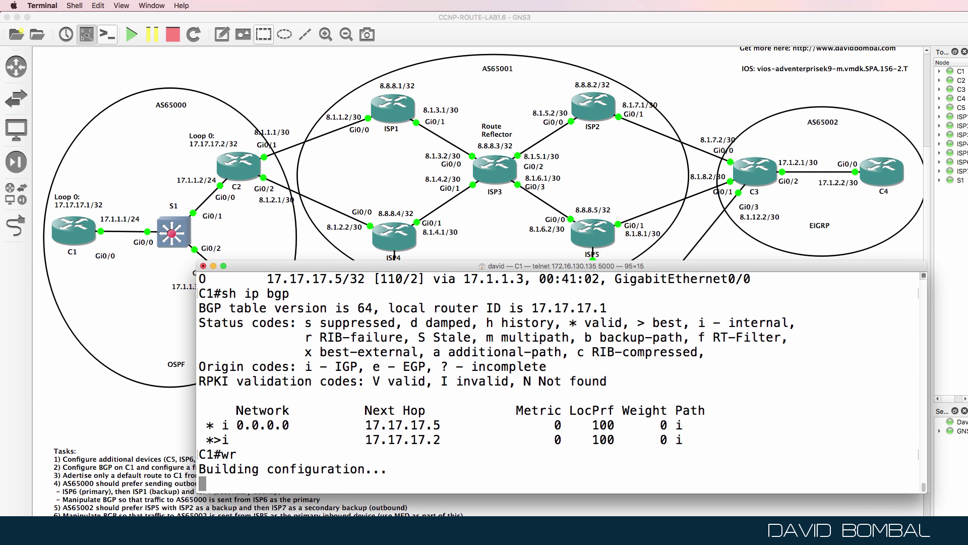